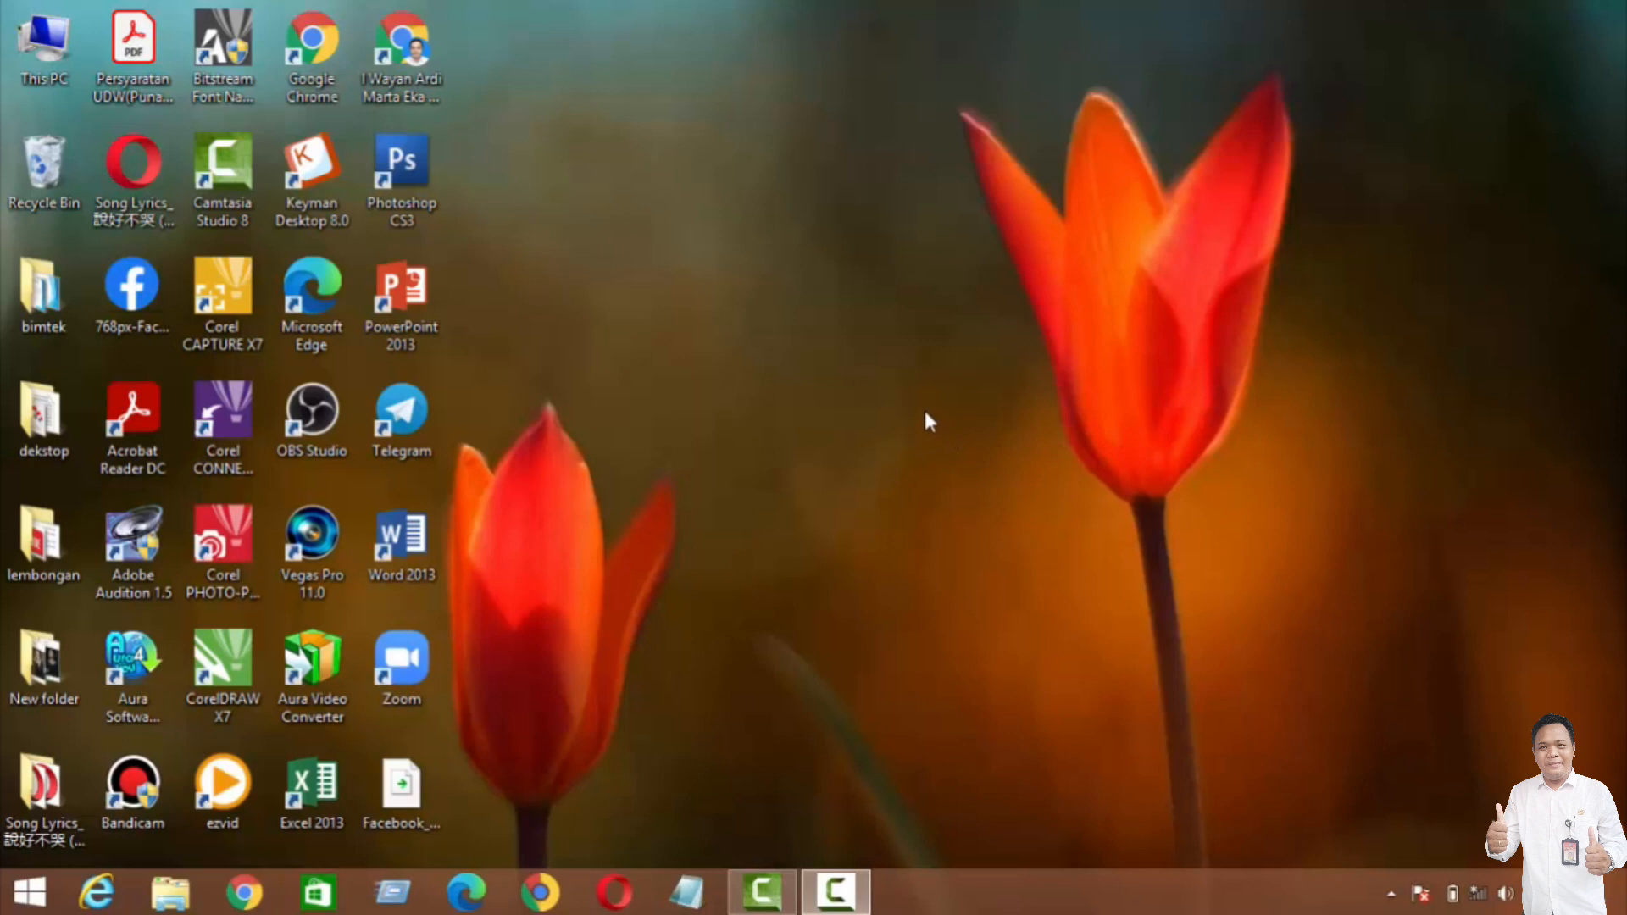
Step: Launch OBS Studio from the desktop with administrator rights
right_click(320, 412)
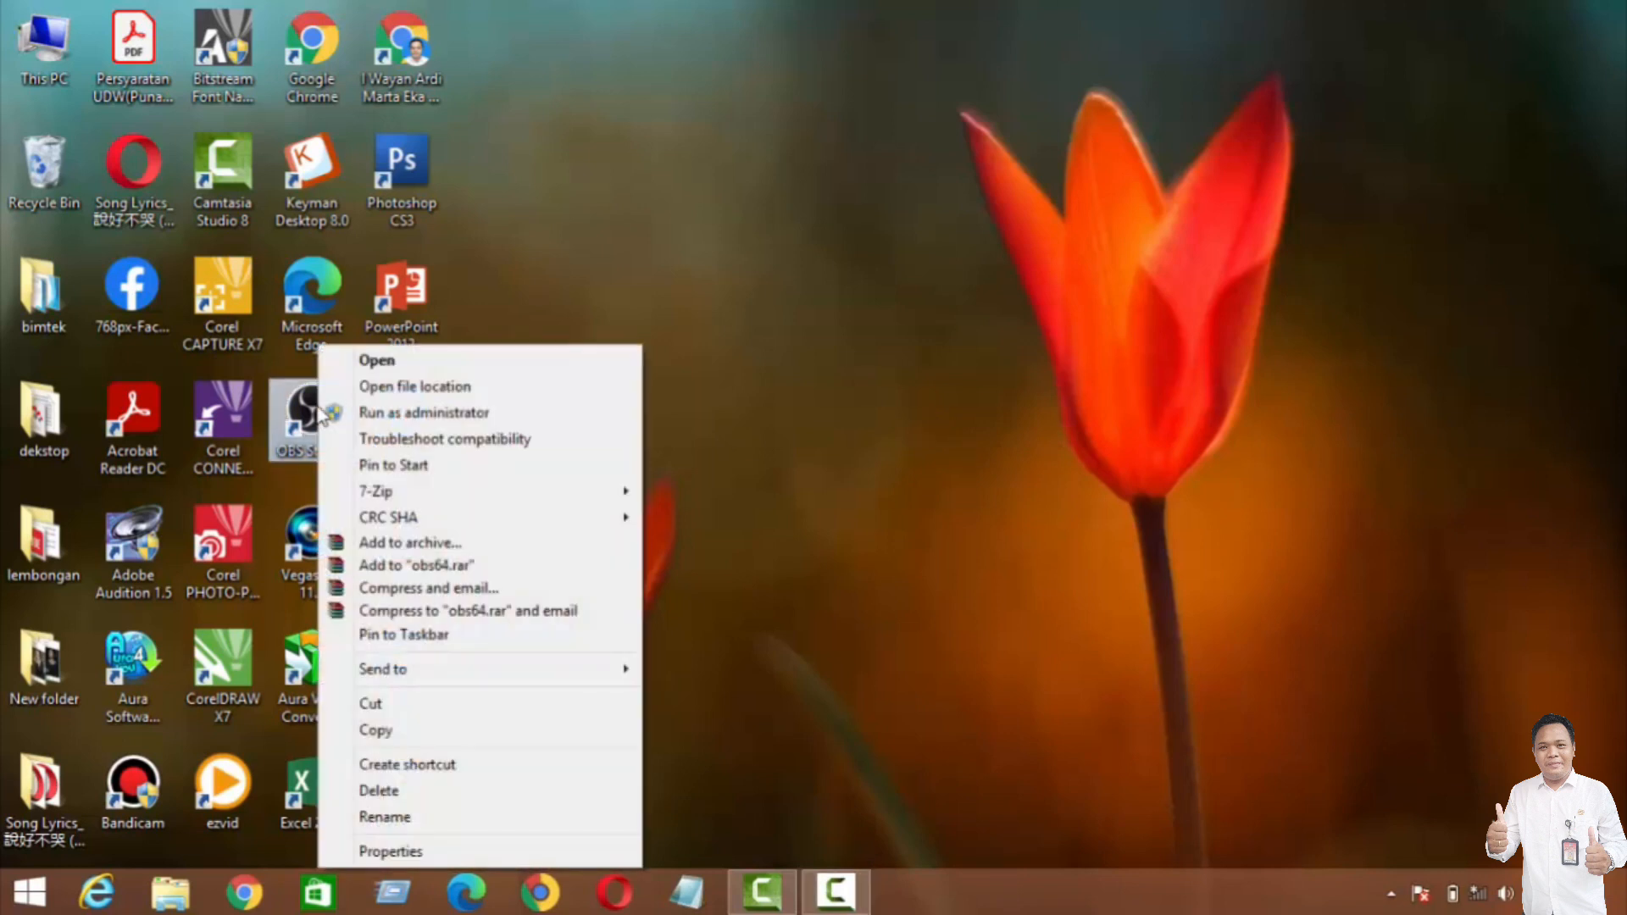
left_click(366, 416)
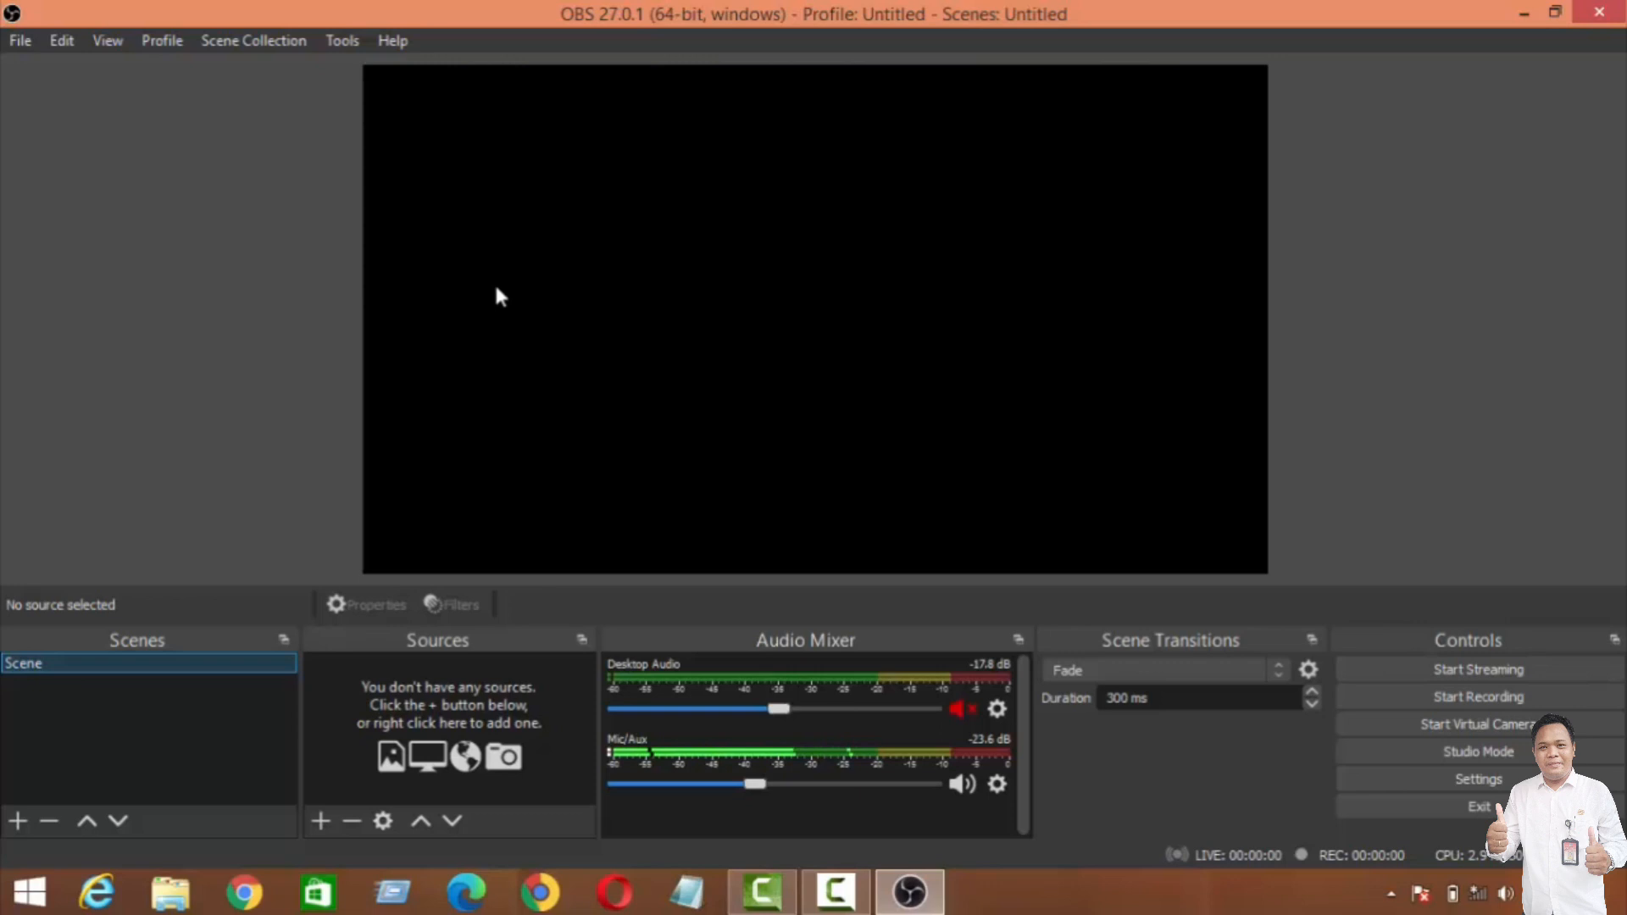
Step: Outline the preview canvas with a freehand red screen annotation, and clear the markup
mouse_move(7, 78)
left_mouse_down()
mouse_move(263, 127)
mouse_move(372, 96)
mouse_move(418, 53)
left_mouse_up()
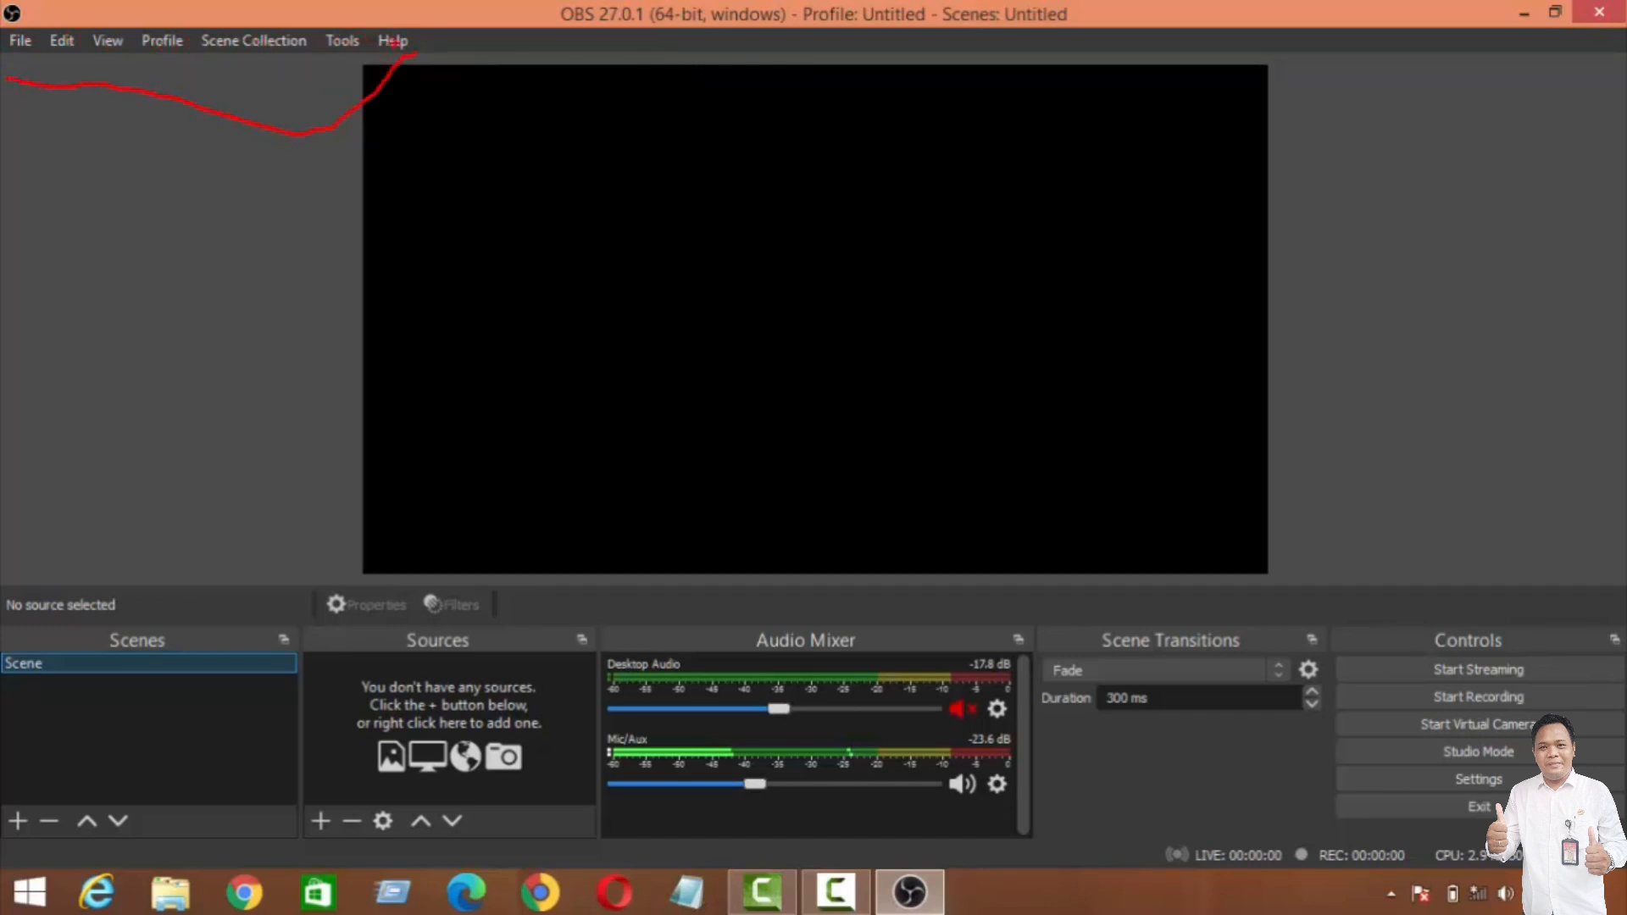
key("Escape")
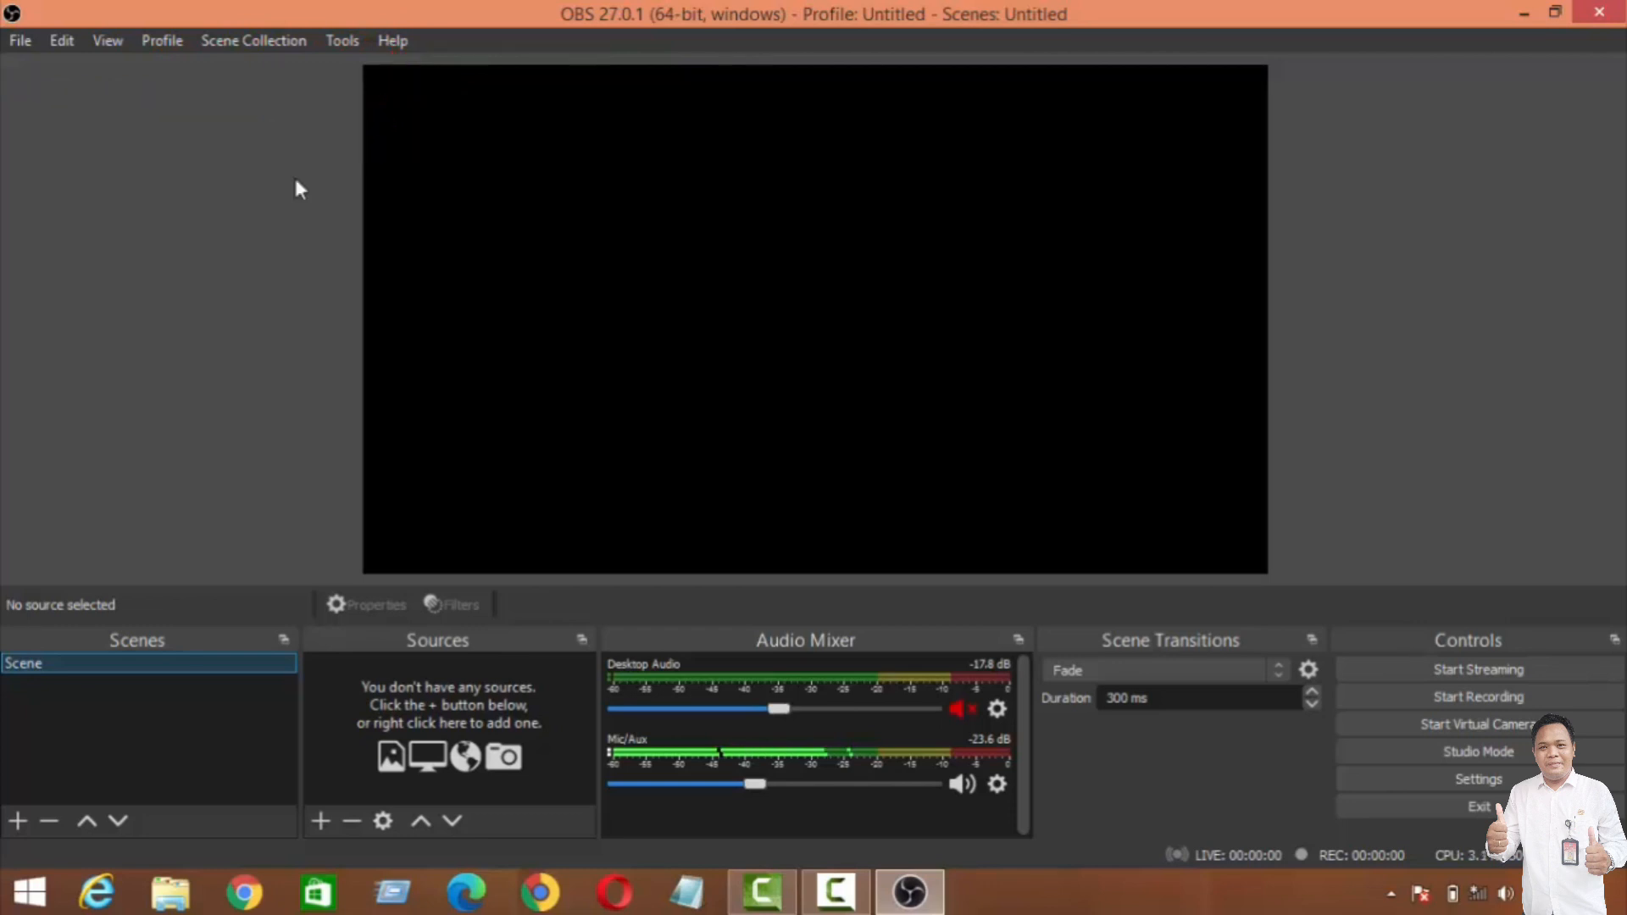
key("ctrl+2")
mouse_move(334, 76)
left_mouse_down()
mouse_move(316, 173)
mouse_move(321, 486)
left_mouse_up()
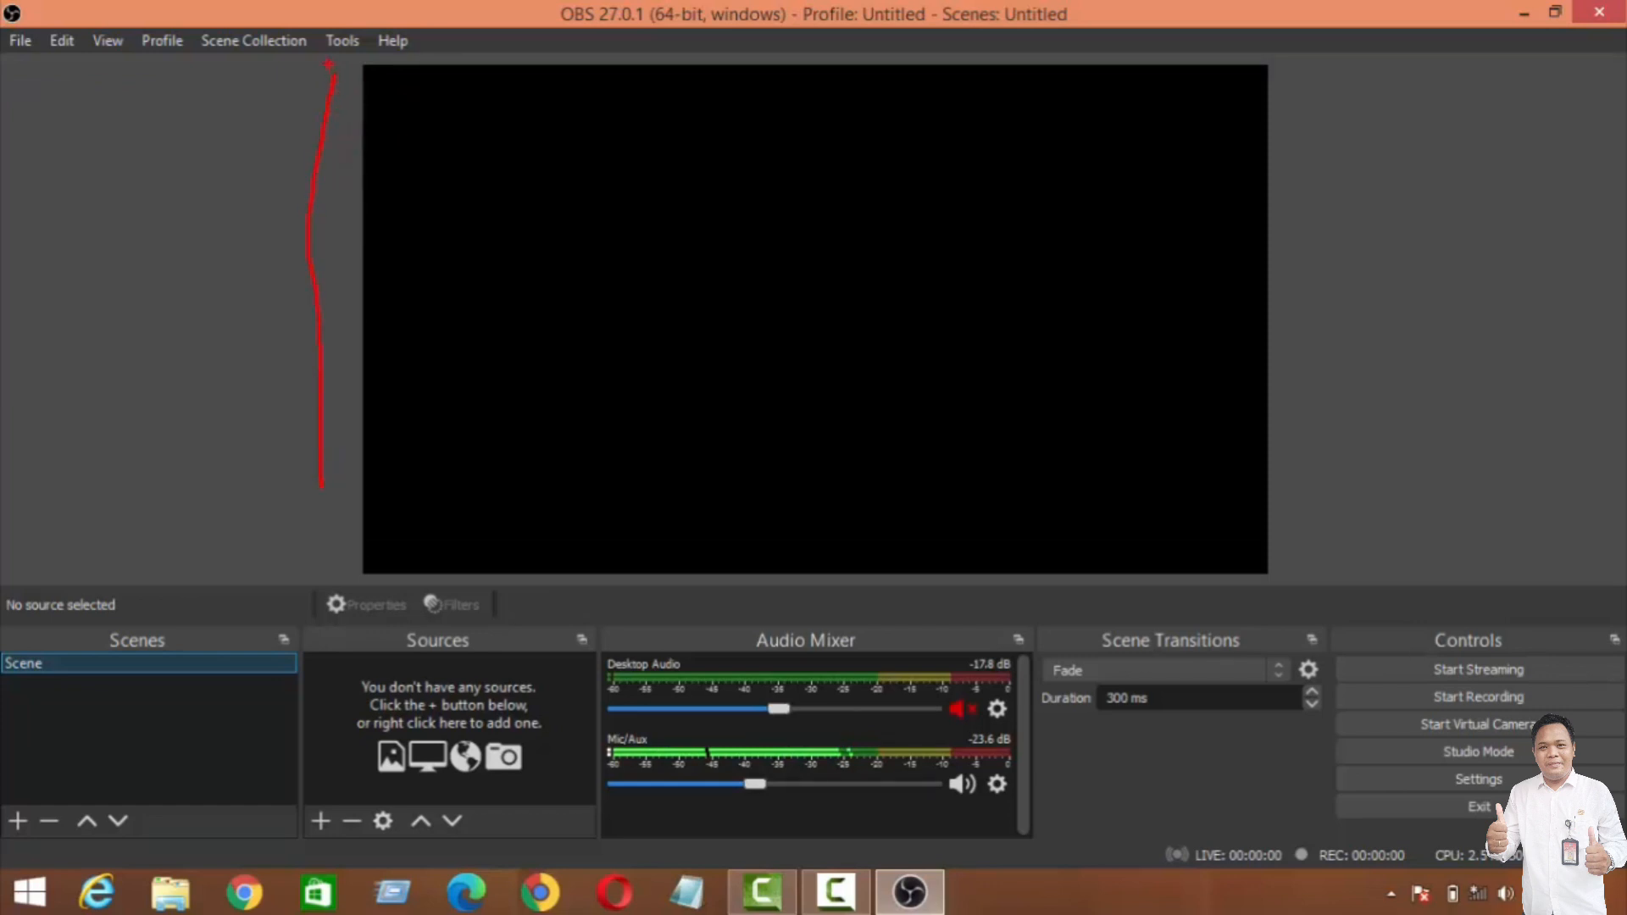
mouse_move(546, 41)
left_mouse_down()
mouse_move(981, 54)
mouse_move(1342, 39)
mouse_move(1350, 525)
left_mouse_up()
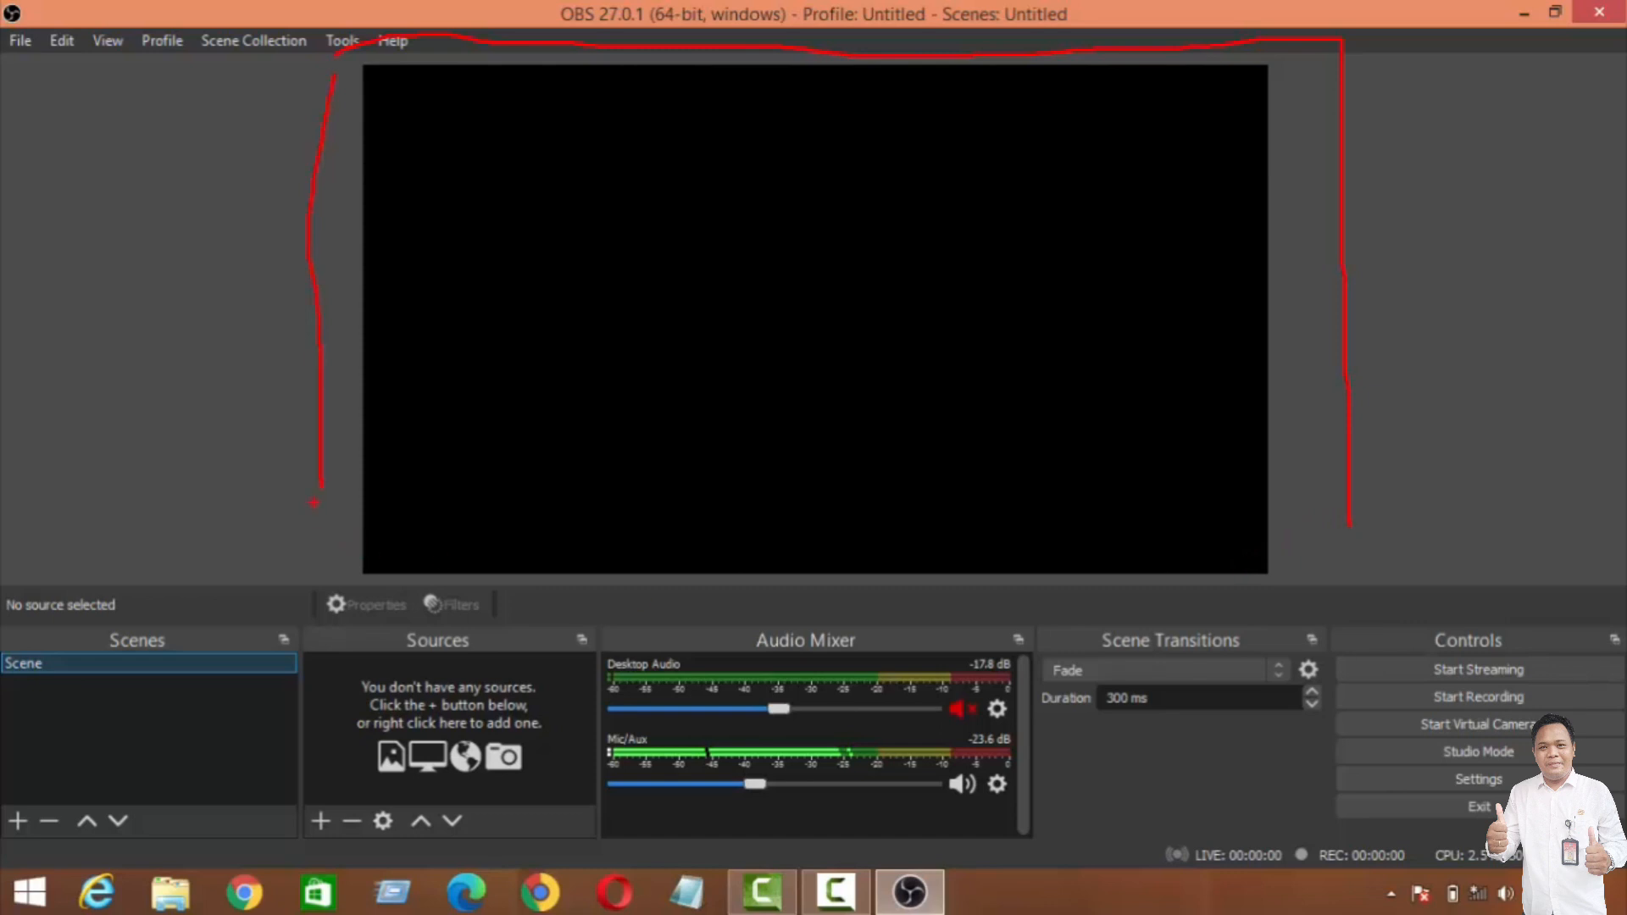
mouse_move(320, 491)
left_mouse_down()
mouse_move(331, 604)
mouse_move(402, 606)
left_mouse_up()
mouse_move(899, 625)
left_mouse_down()
mouse_move(1210, 645)
mouse_move(1276, 620)
mouse_move(1332, 533)
left_mouse_up()
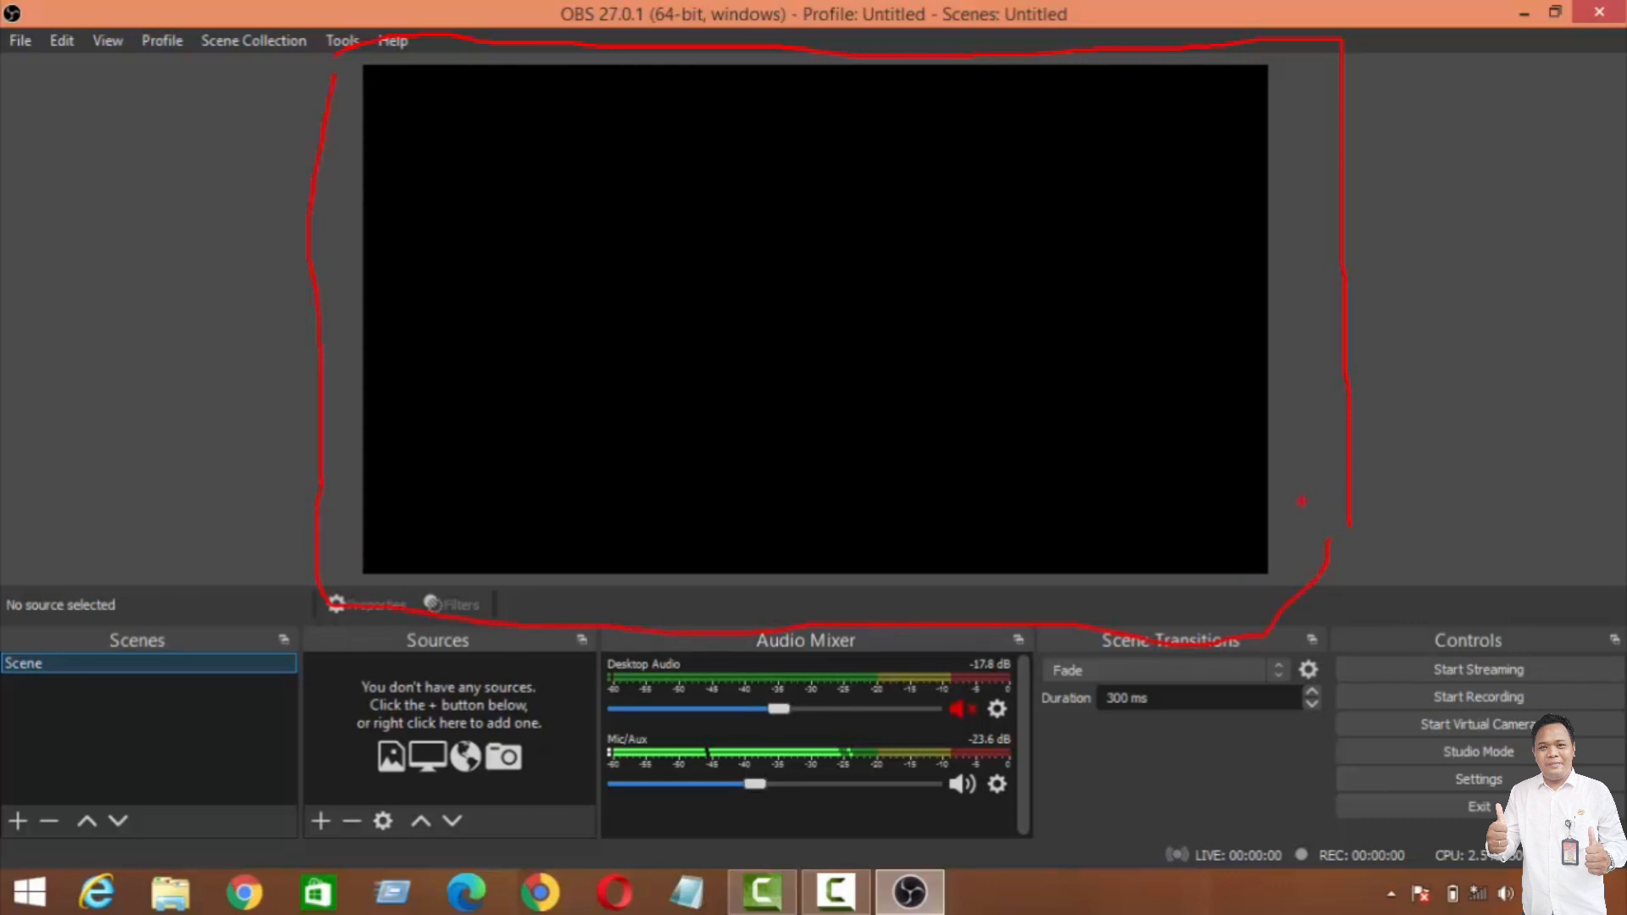
key("Escape")
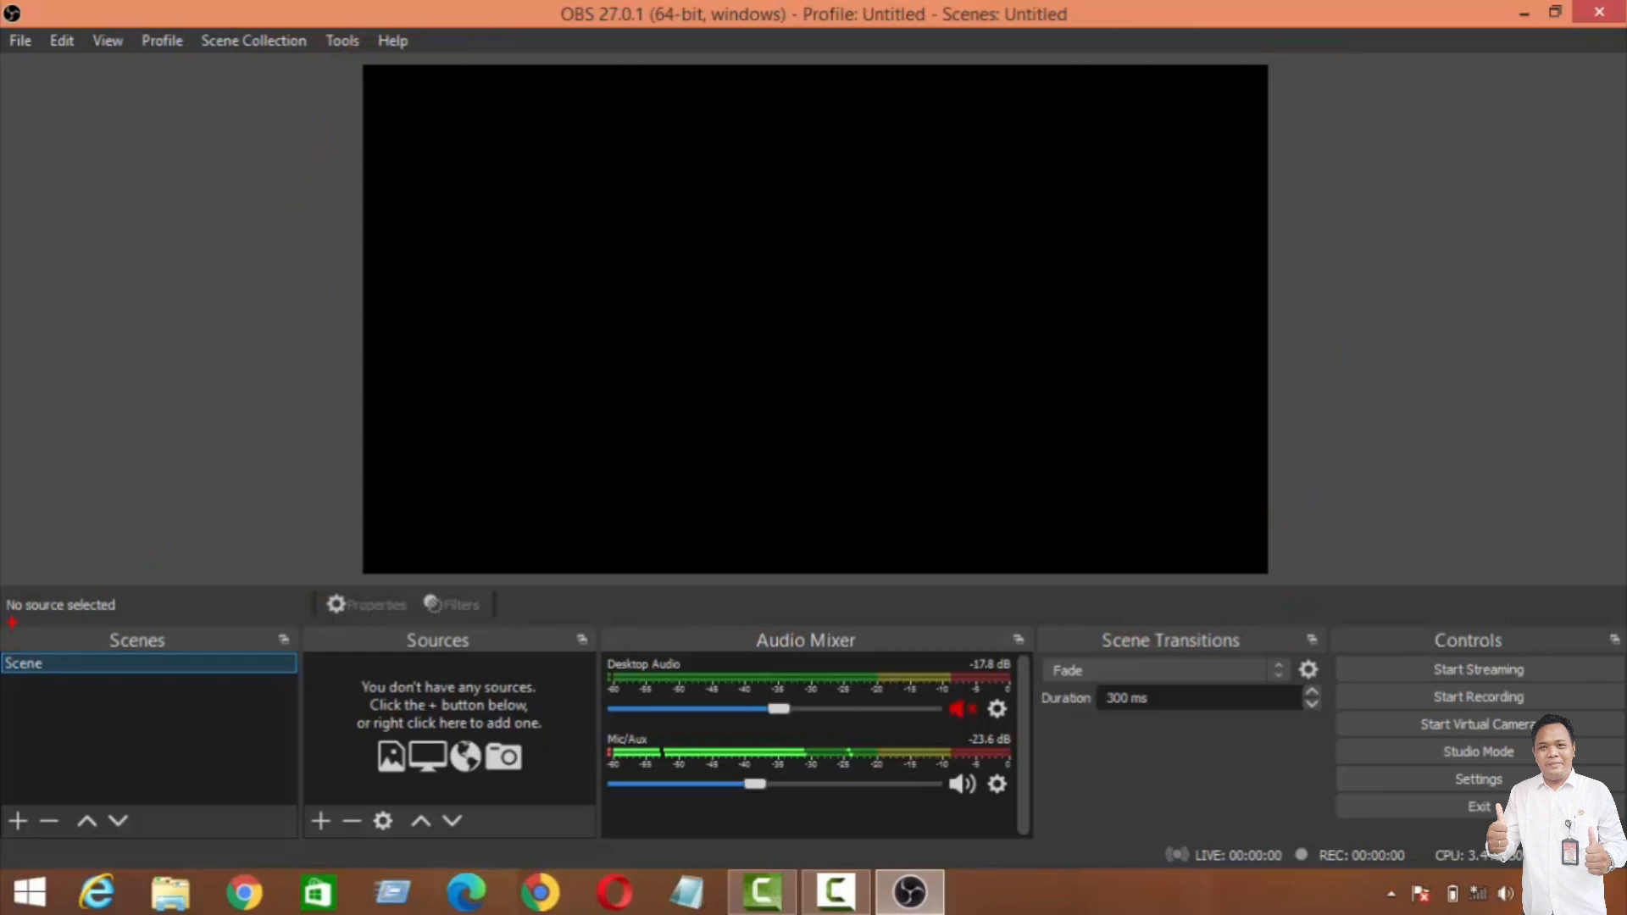
Step: Annotate the Scenes, Sources, Audio Mixer, Scene Transitions and Controls docks with red check marks, and clear them
left_click_drag(2, 596, 231, 615)
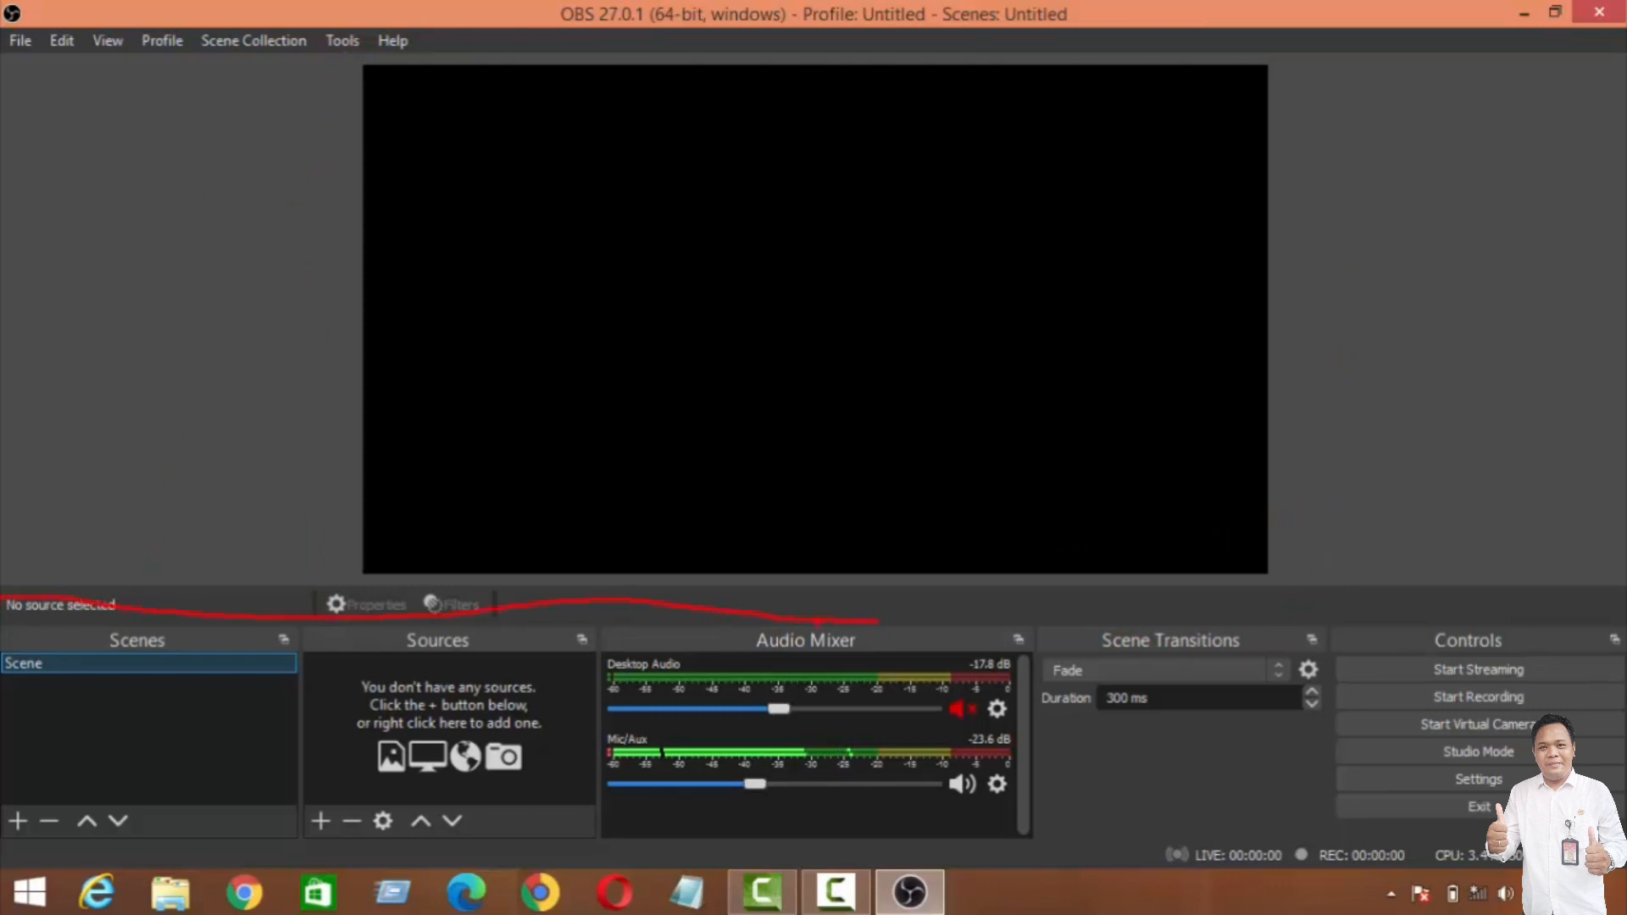
left_click_drag(68, 708, 212, 698)
left_click_drag(400, 681, 549, 647)
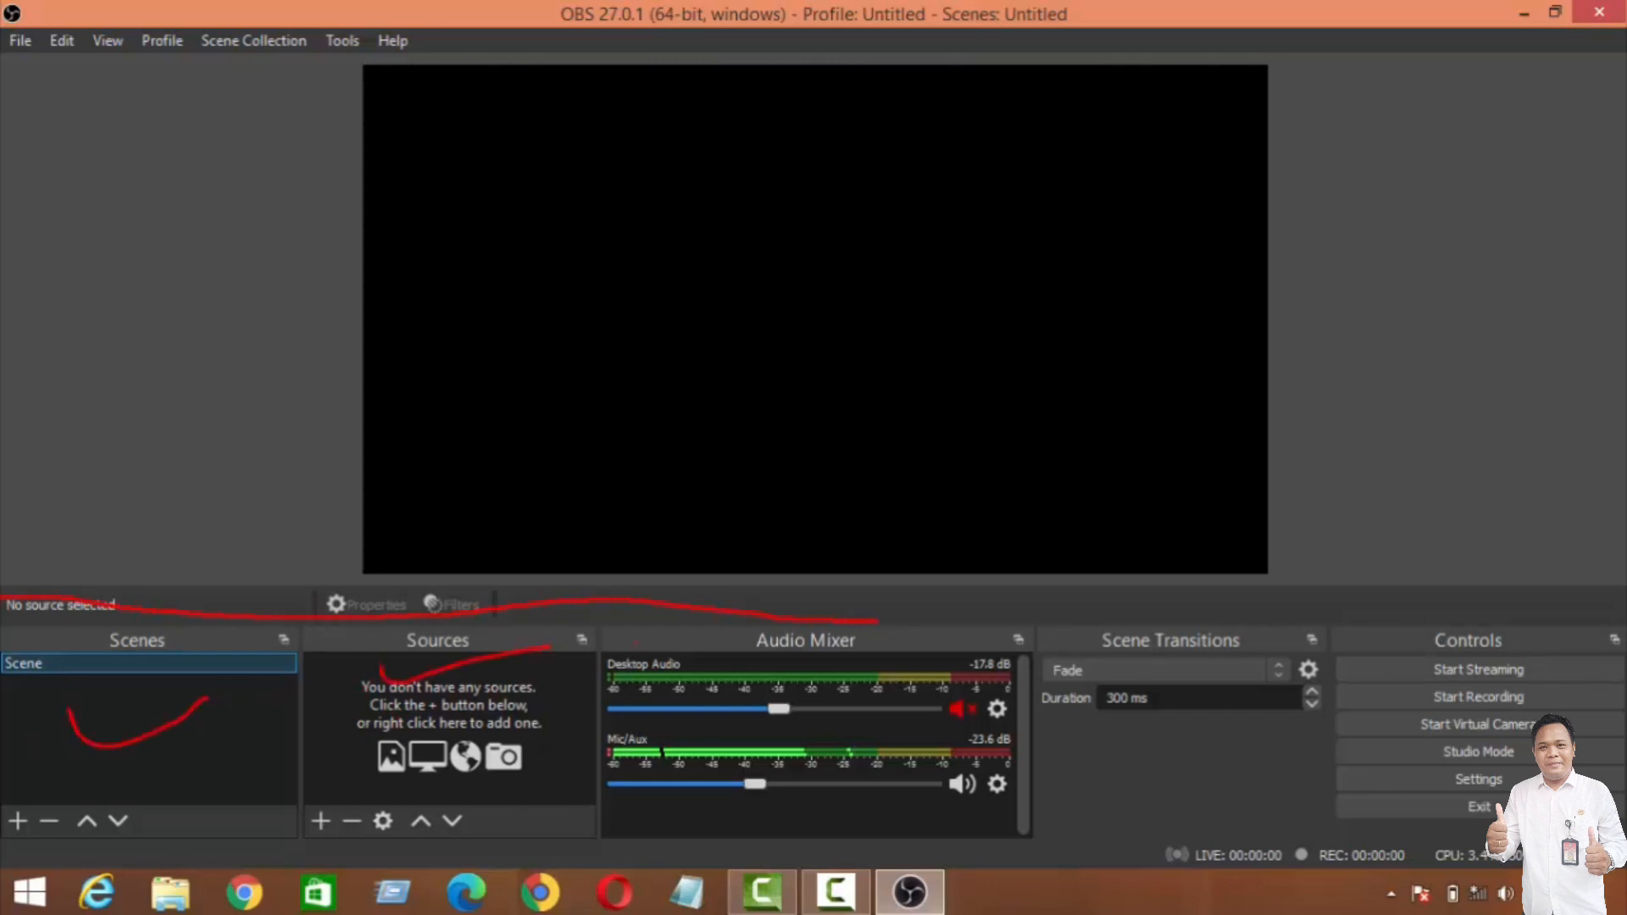
left_click_drag(777, 692, 915, 661)
mouse_move(1414, 683)
left_mouse_down()
mouse_move(1460, 739)
mouse_move(1529, 690)
left_mouse_up()
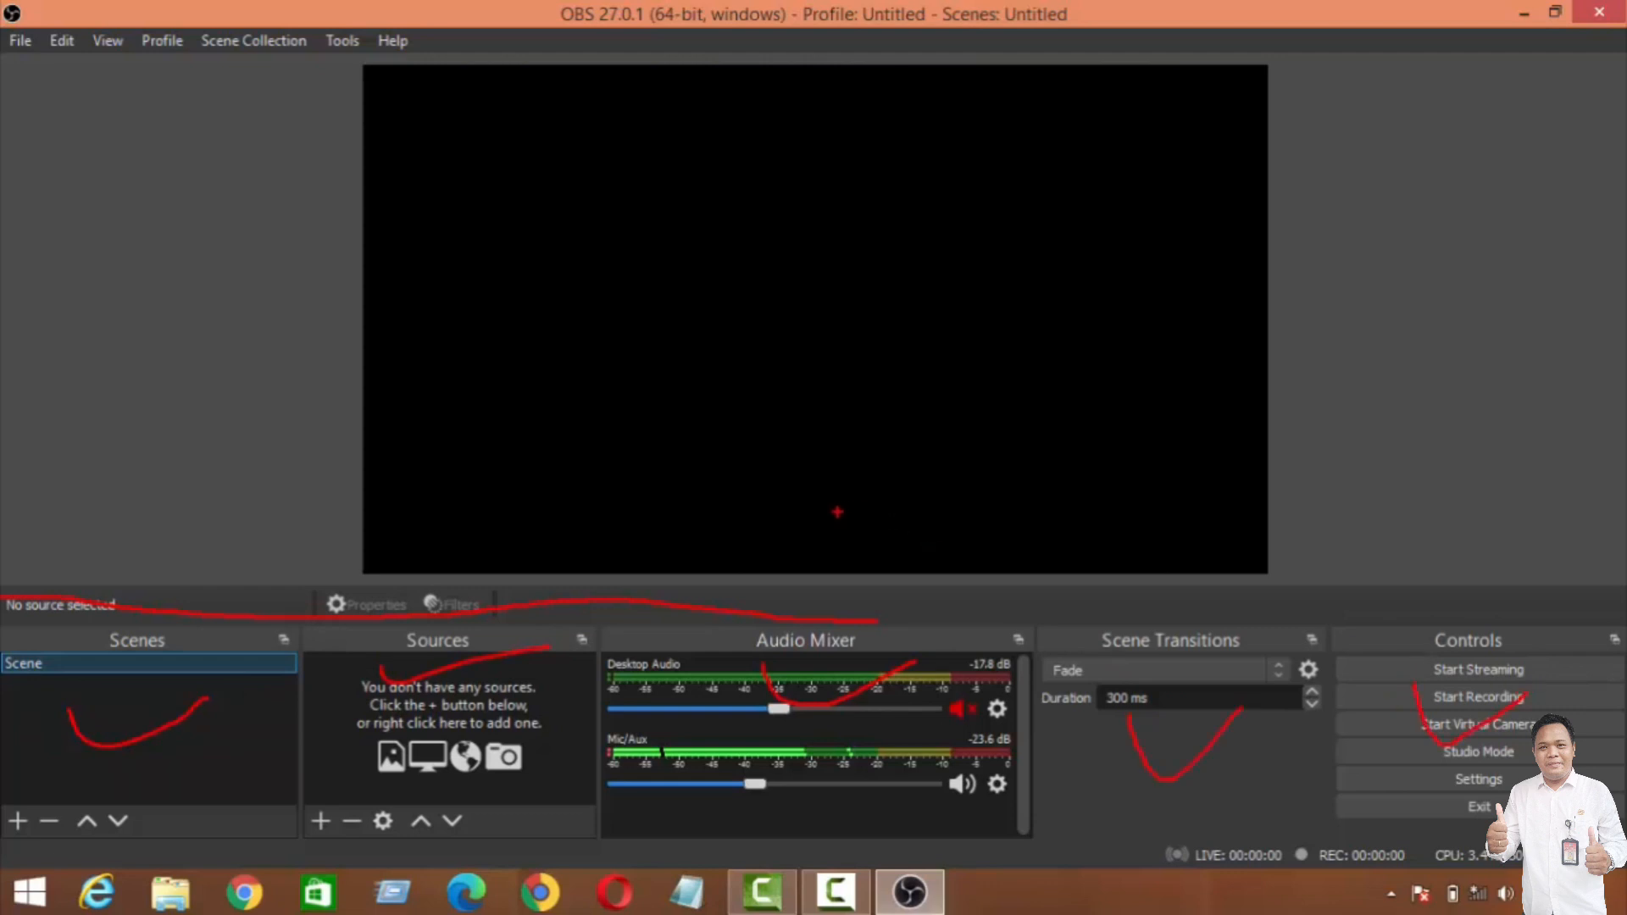
key("Escape")
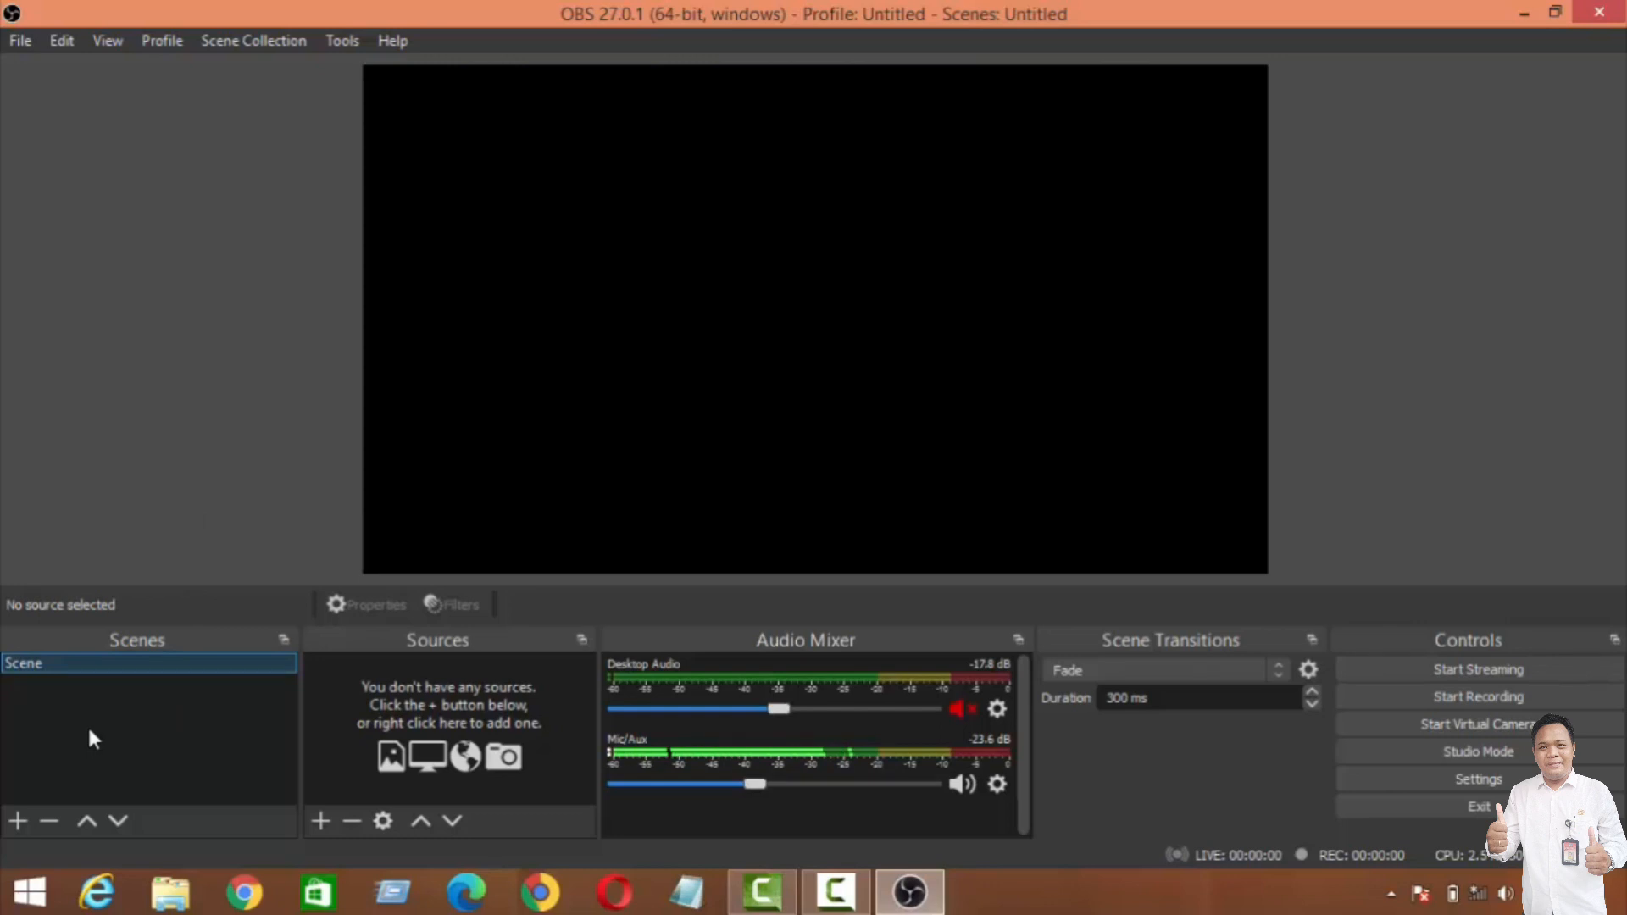
Step: Magnify the Scenes dock, outline it with a red annotation, and return to the normal view
key("ctrl+1")
left_click(141, 734)
mouse_move(91, 490)
left_mouse_down()
mouse_move(469, 498)
mouse_move(692, 546)
mouse_move(677, 728)
mouse_move(624, 883)
mouse_move(515, 888)
left_mouse_up()
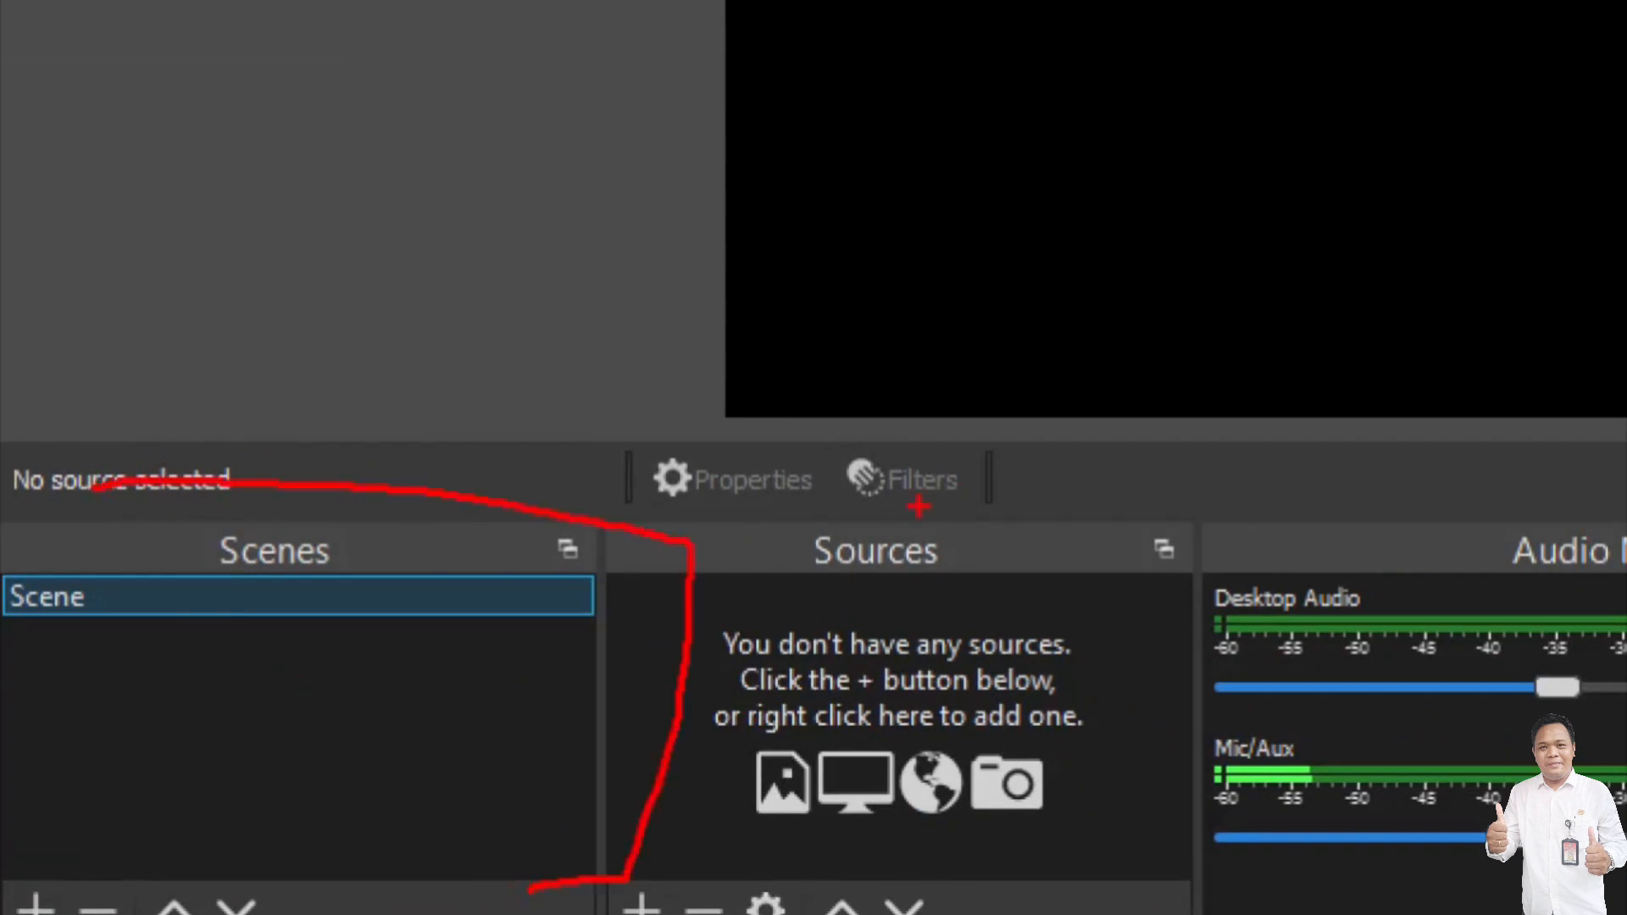
key("Escape")
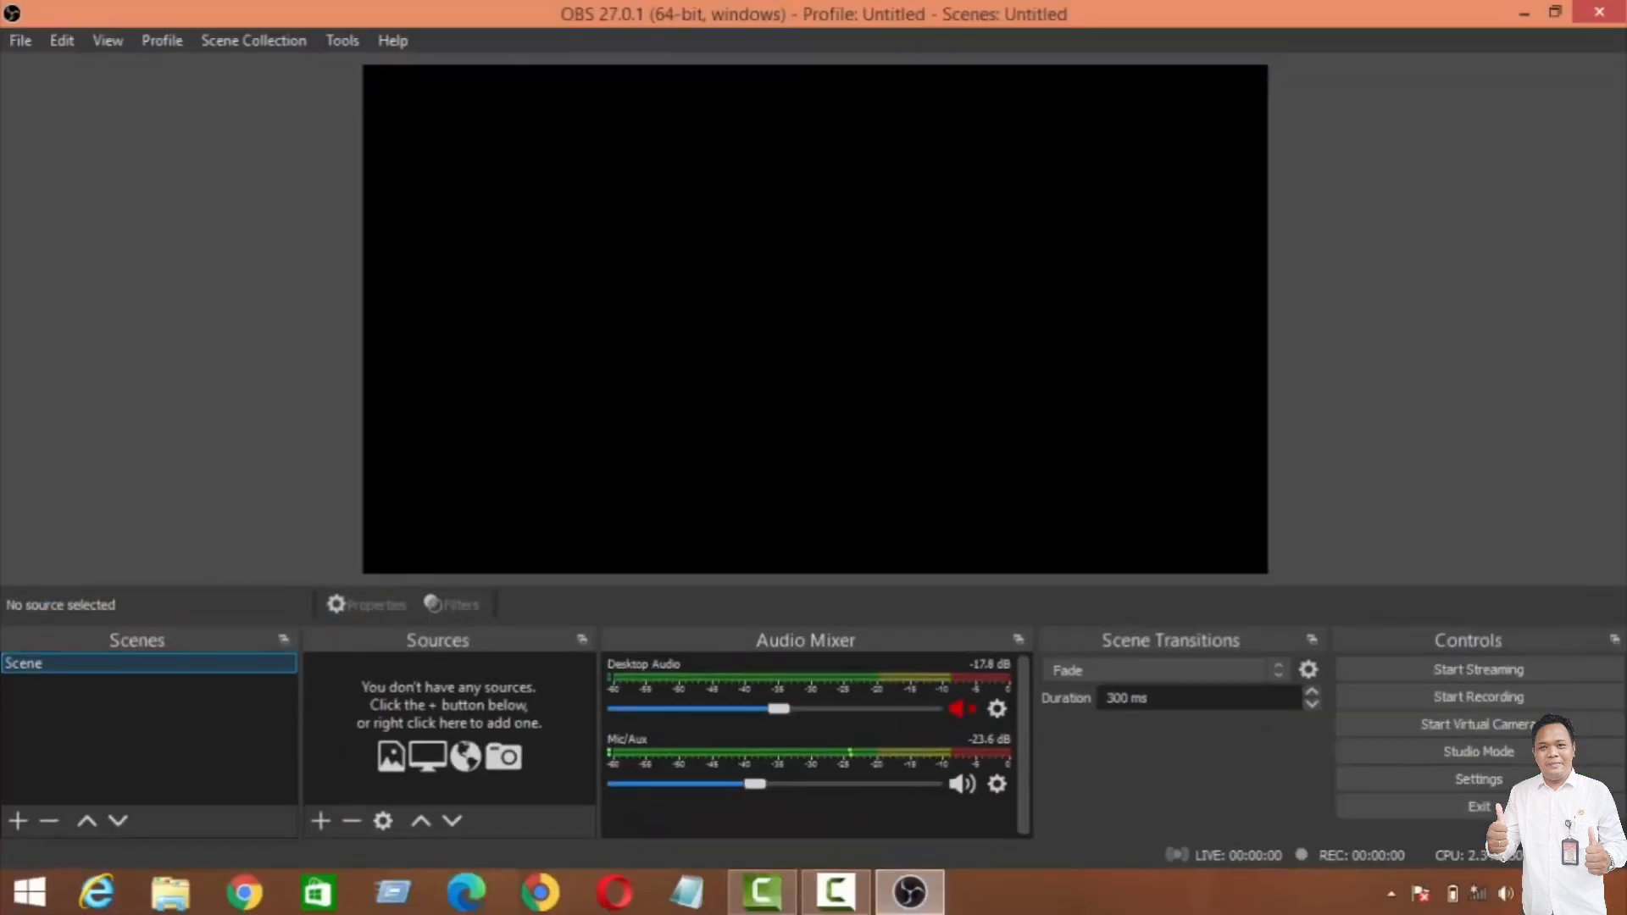
Step: Examine the source types that can be added to the scene, and dismiss the list without adding one
left_click(320, 821)
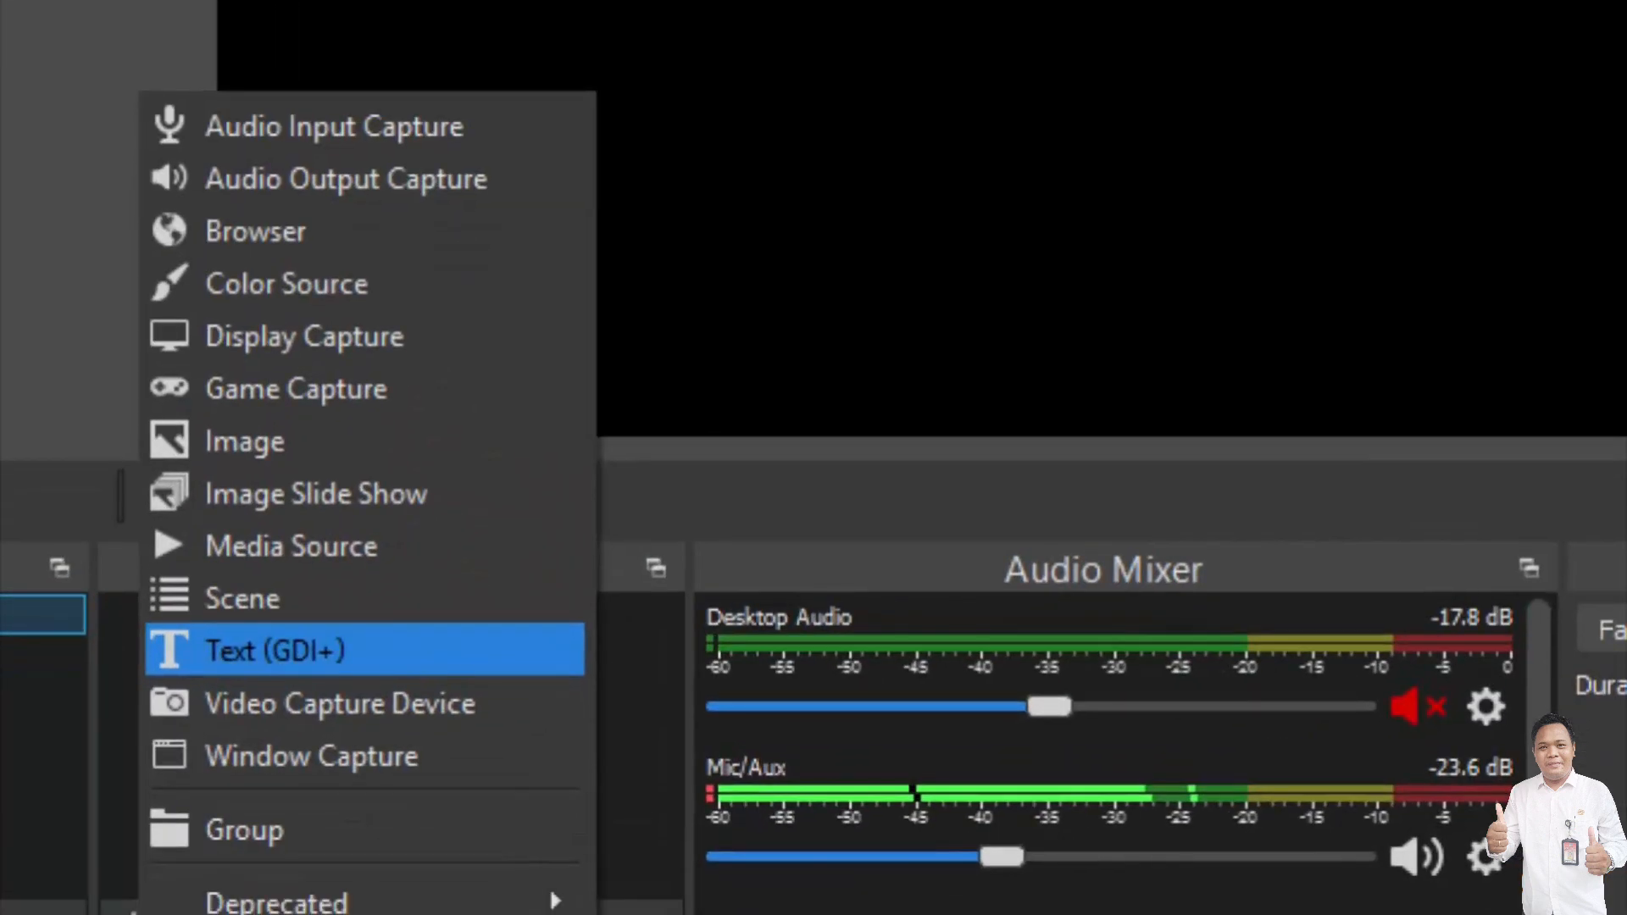
mouse_move(121, 68)
left_mouse_down()
mouse_move(463, 139)
mouse_move(750, 141)
left_mouse_up()
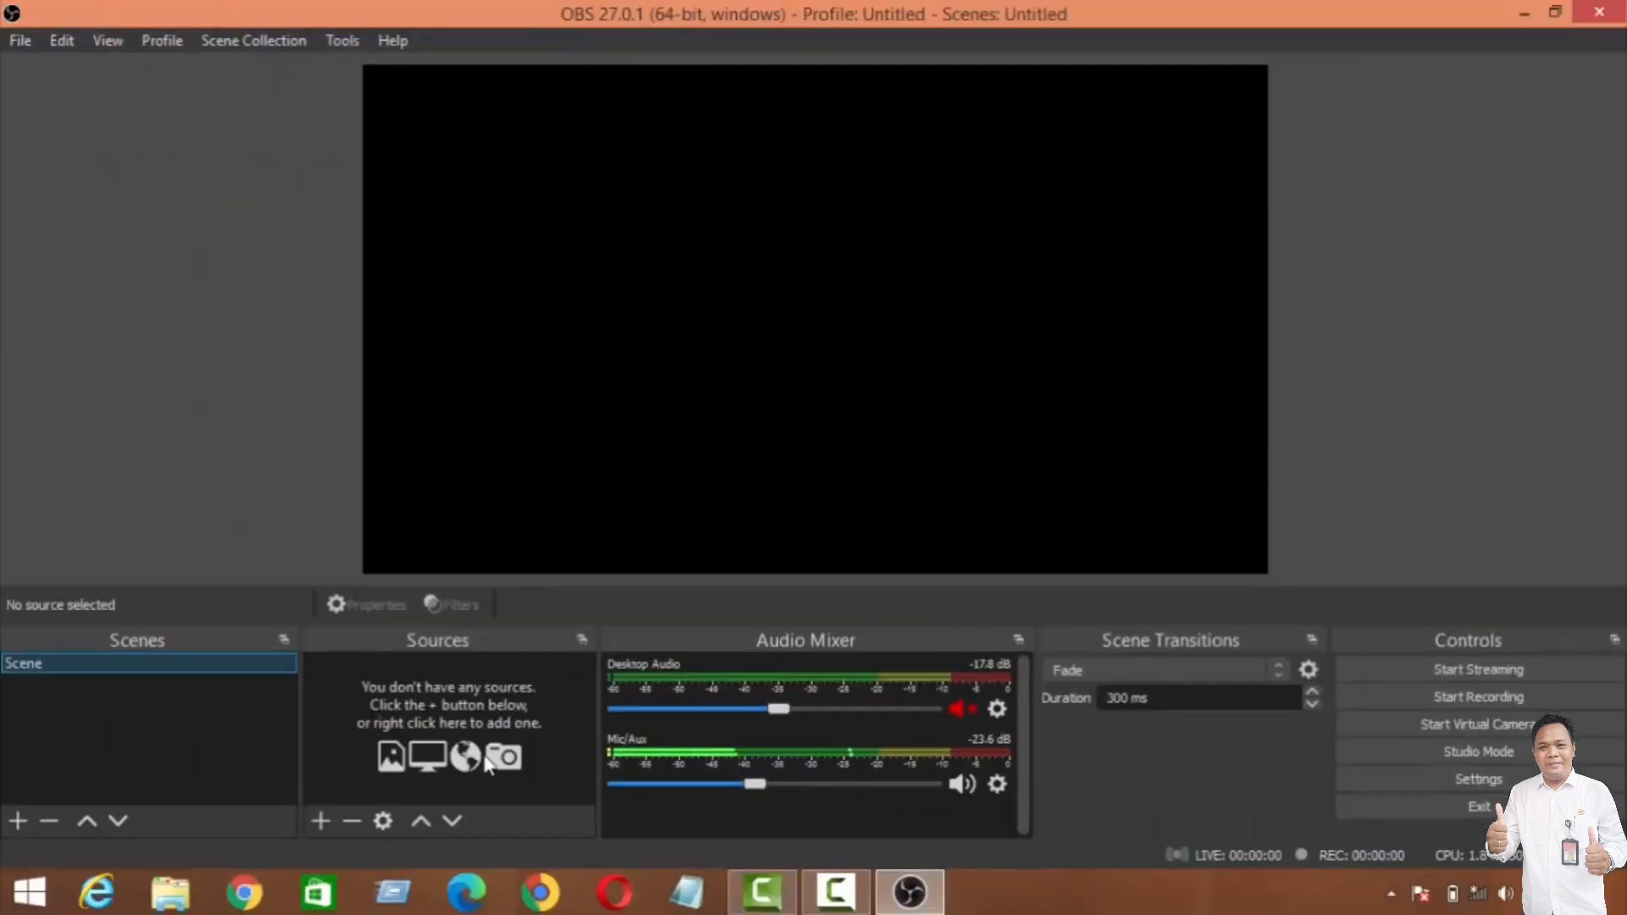
left_click(321, 821)
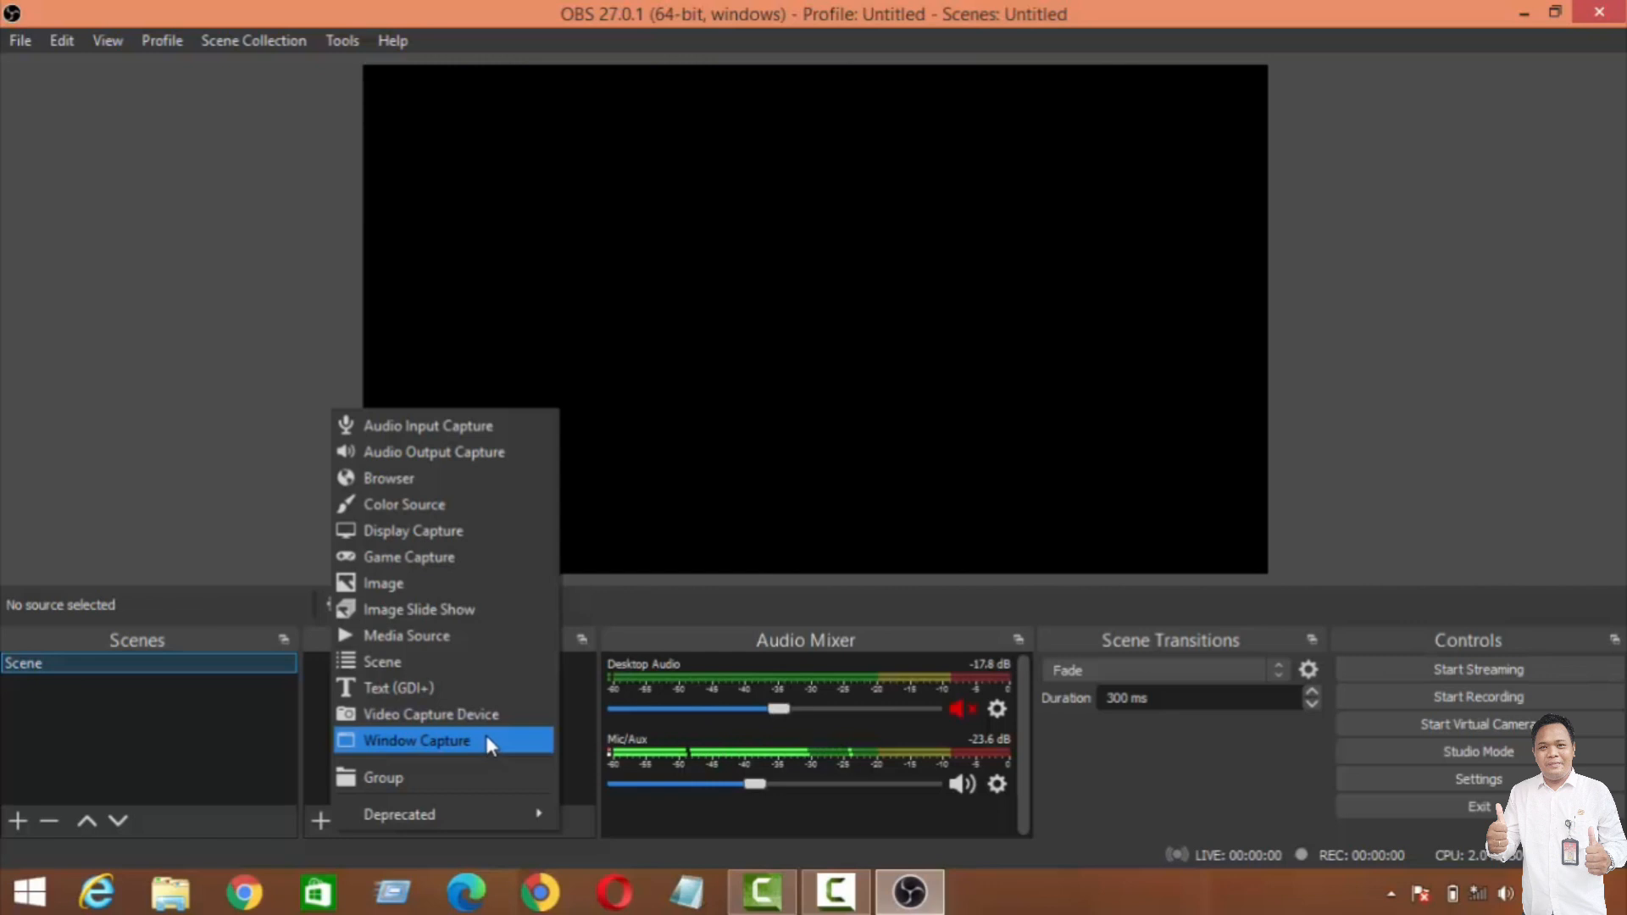
left_click(654, 611)
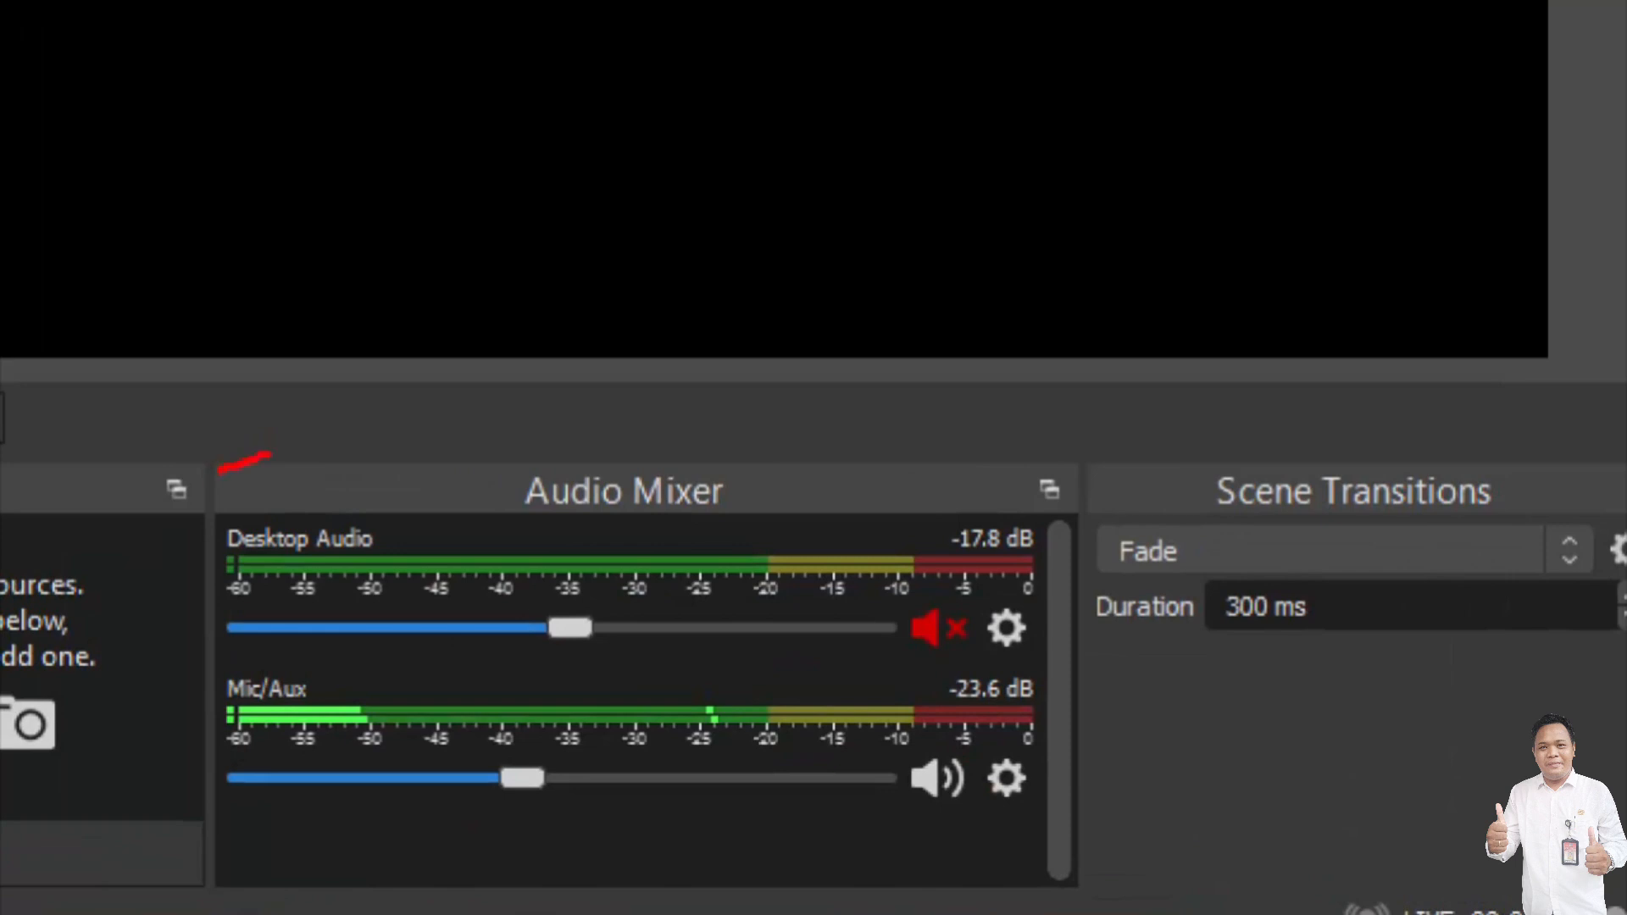
Step: Highlight the Audio Mixer and set the Mic/Aux volume to -16.3 dB
mouse_move(269, 455)
left_mouse_down()
mouse_move(703, 419)
mouse_move(1052, 418)
left_mouse_up()
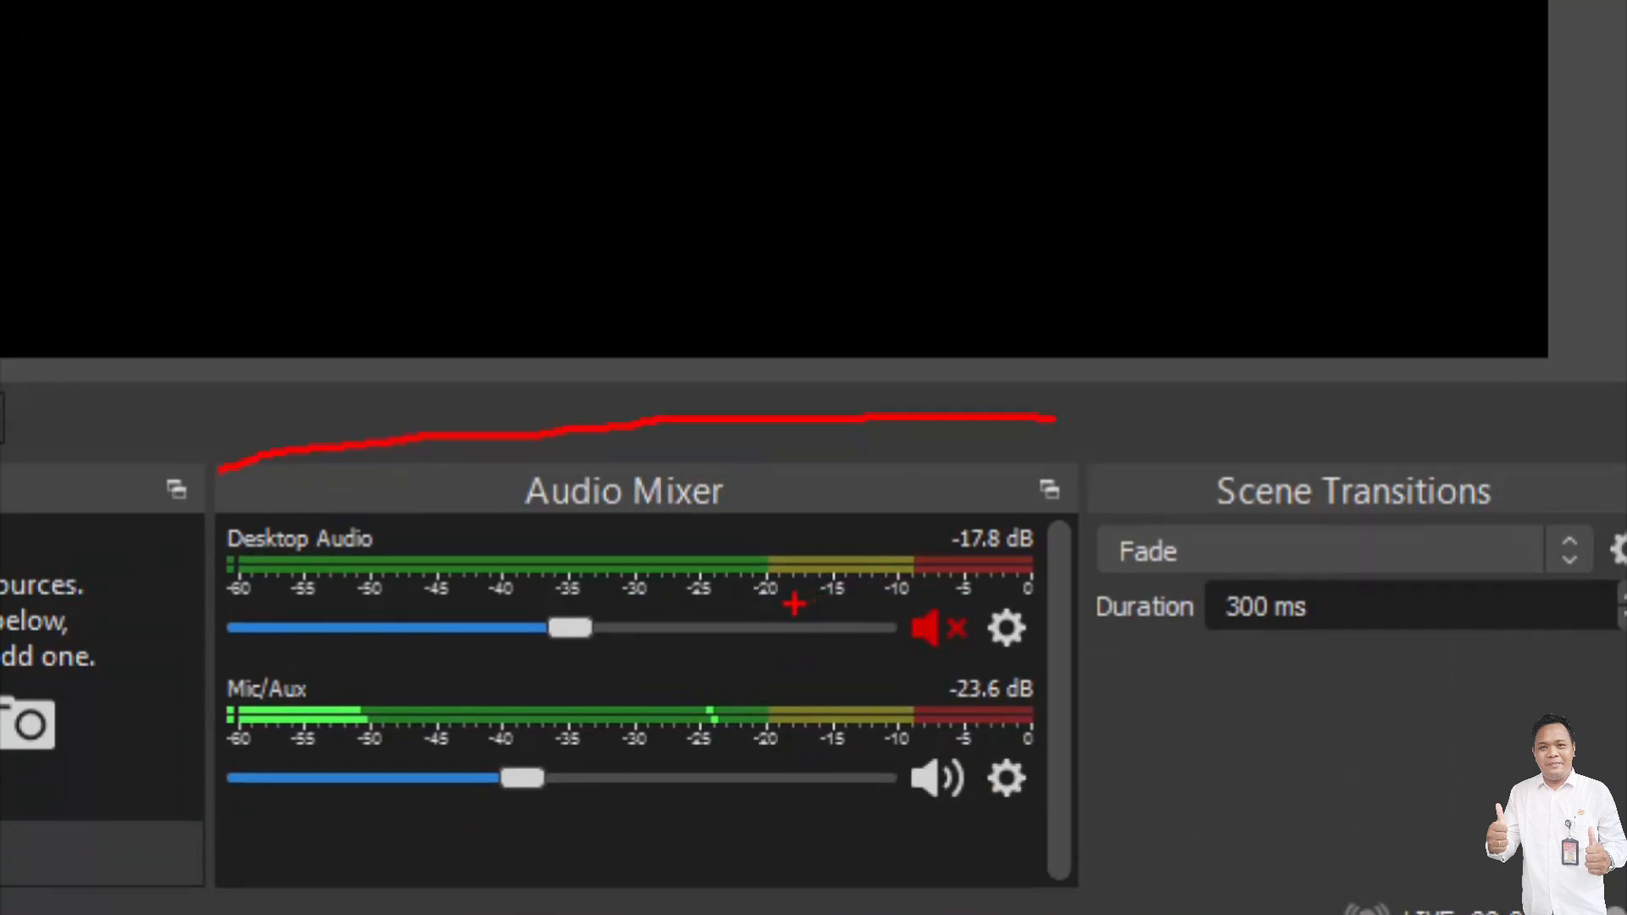
key("Escape")
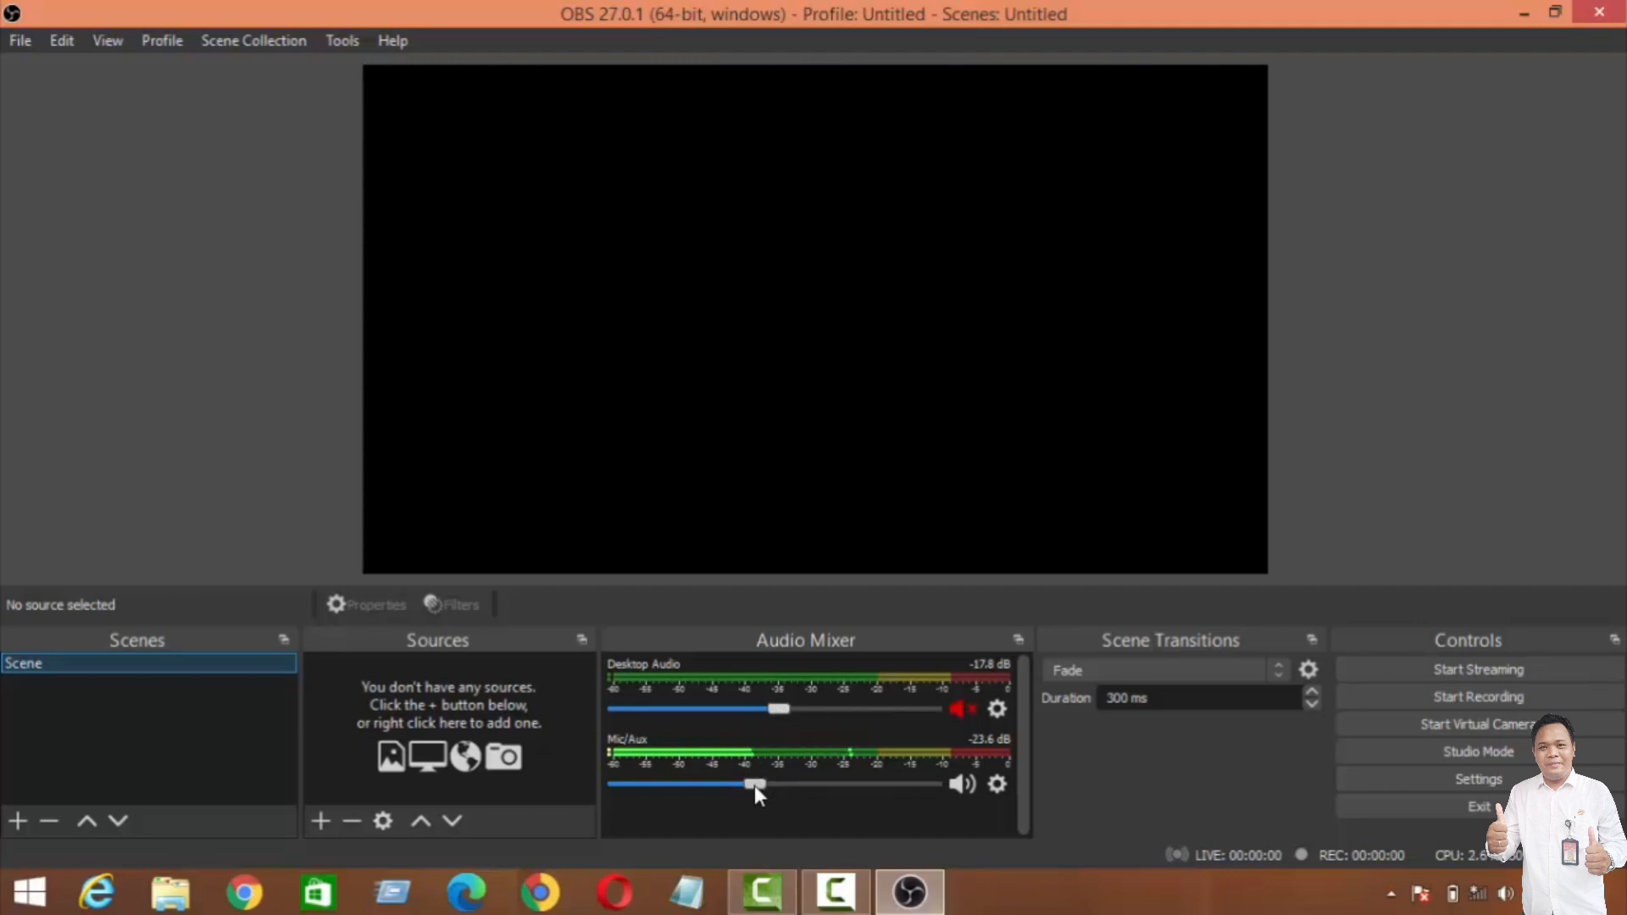
left_click_drag(806, 775, 734, 776)
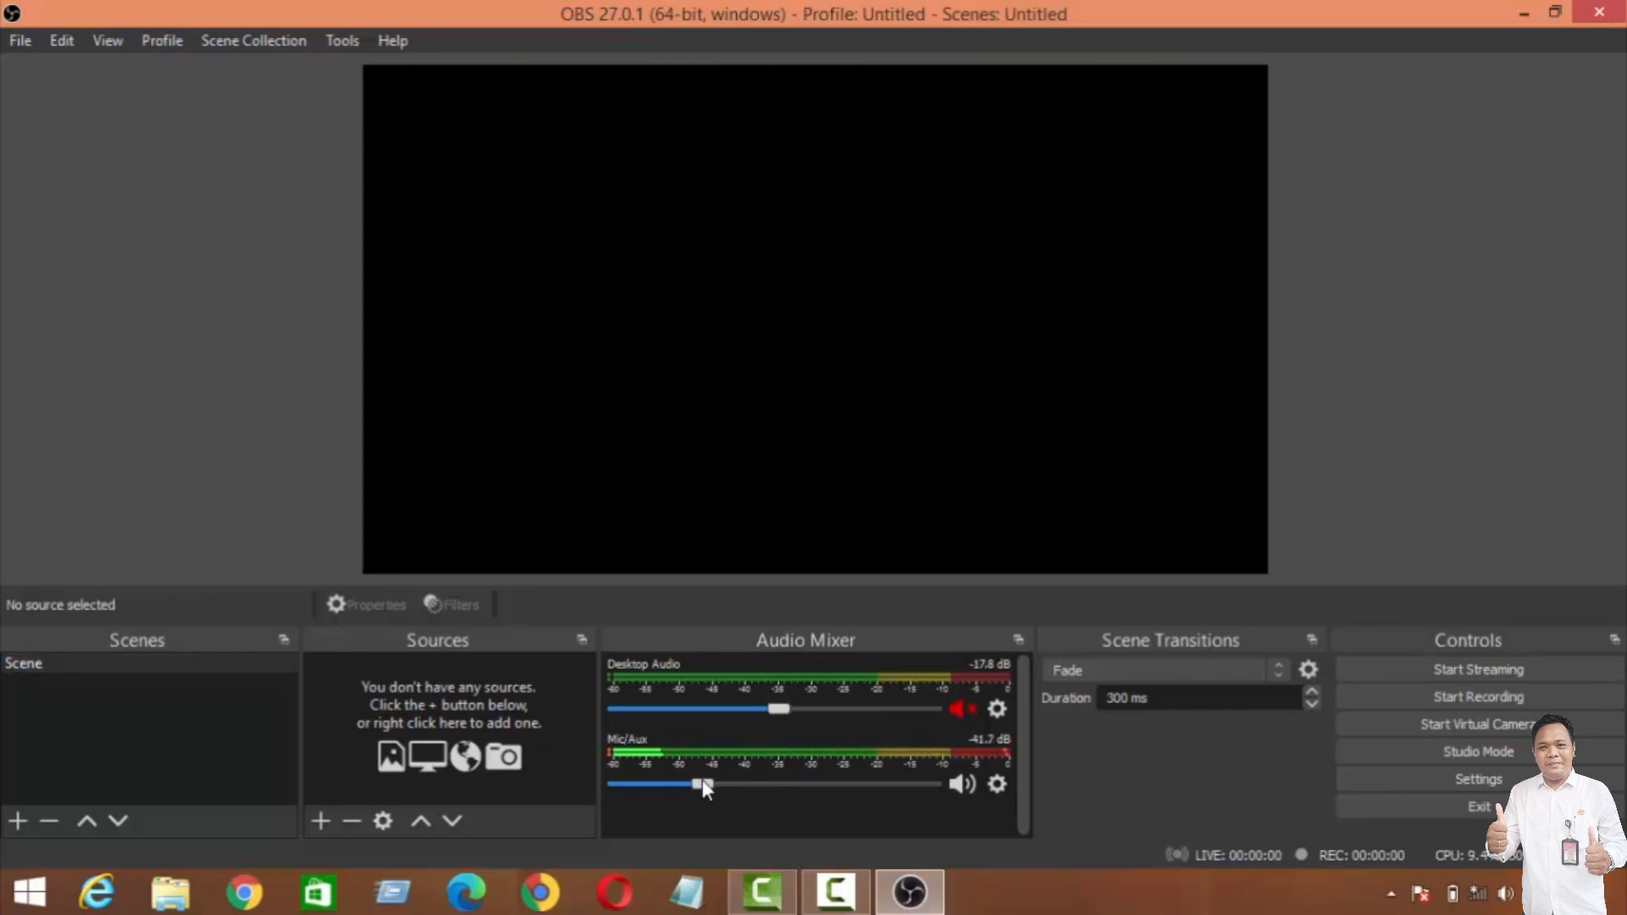
left_click_drag(702, 782, 927, 785)
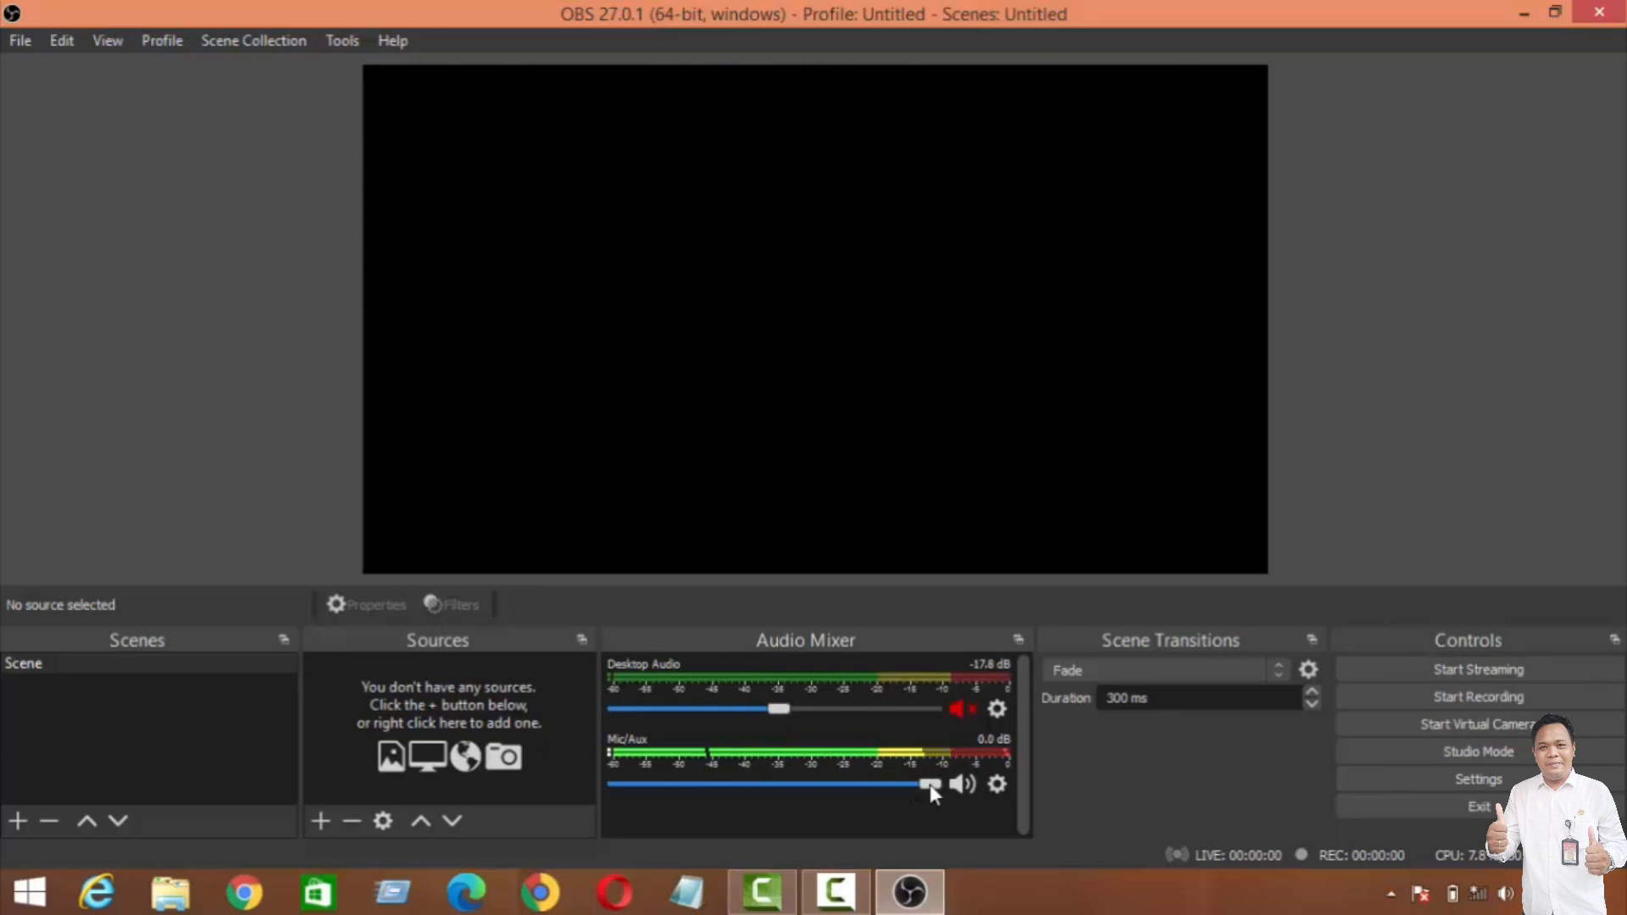
left_click_drag(927, 784, 786, 784)
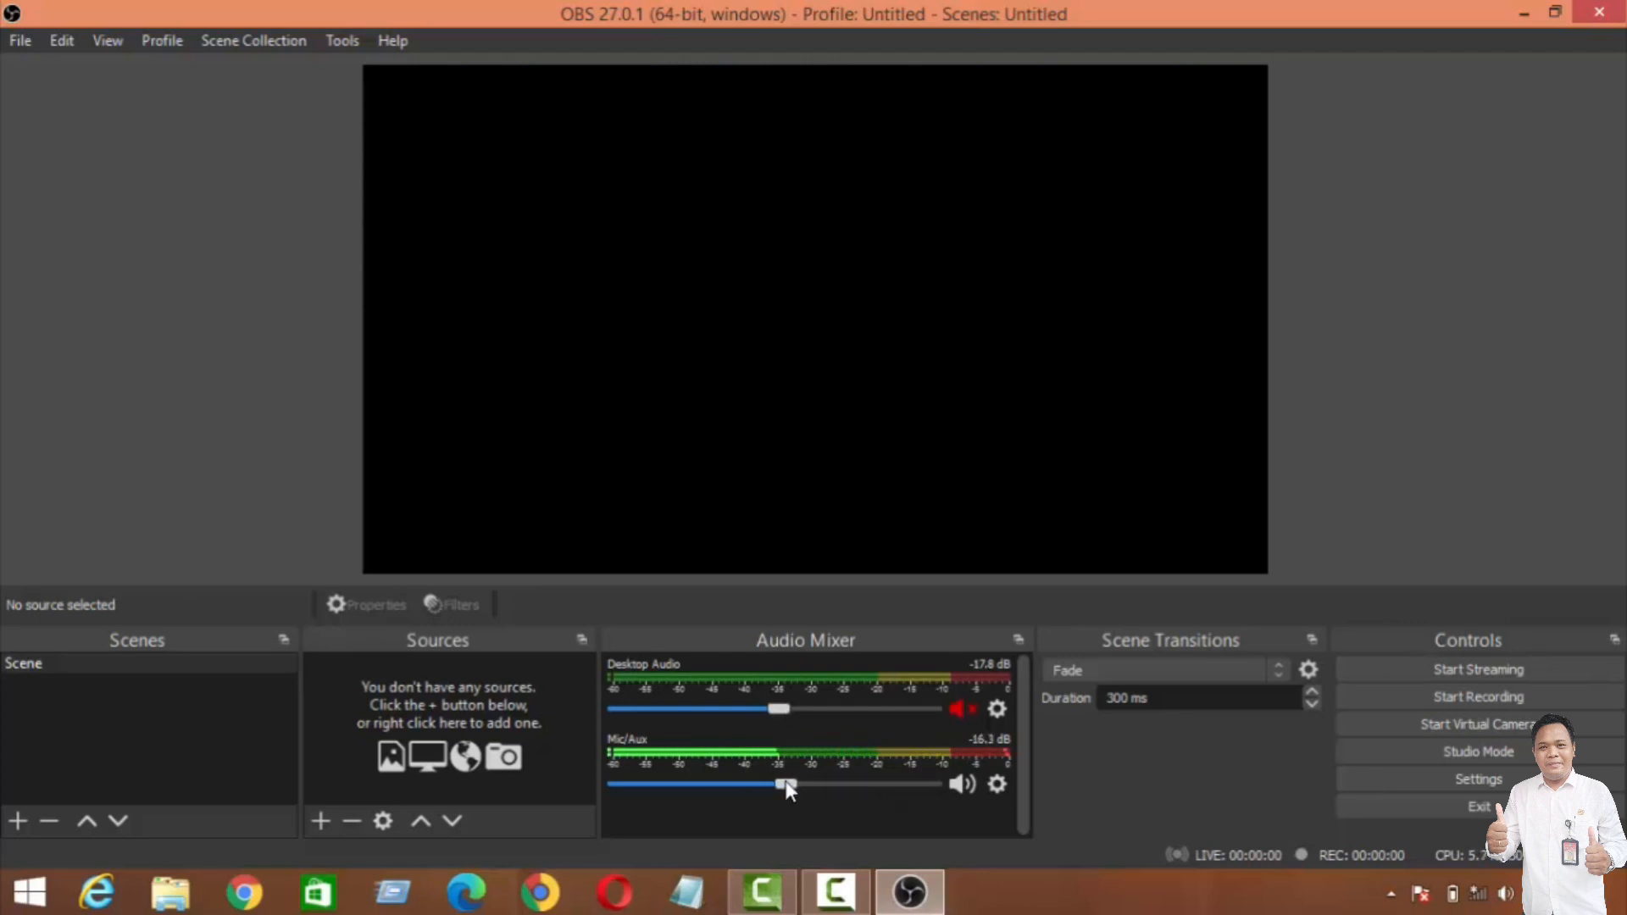
left_click(962, 784)
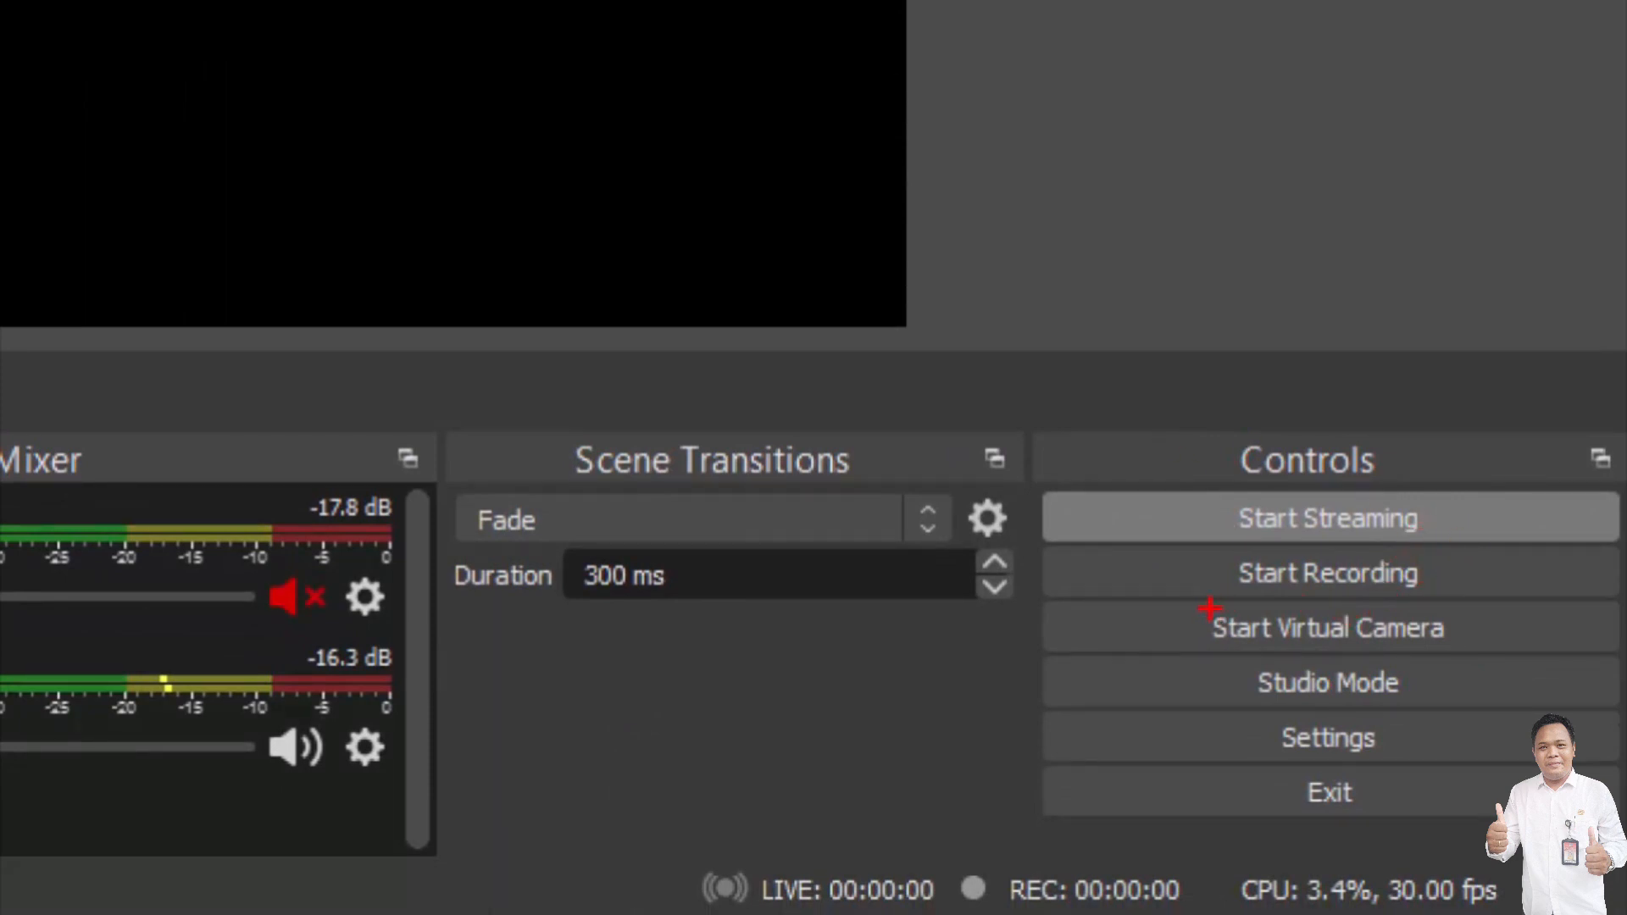
Step: Underline the Start Recording control, and review the Auto-Configuration Wizard's usage and video settings before cancelling it
left_click_drag(1195, 595, 1427, 599)
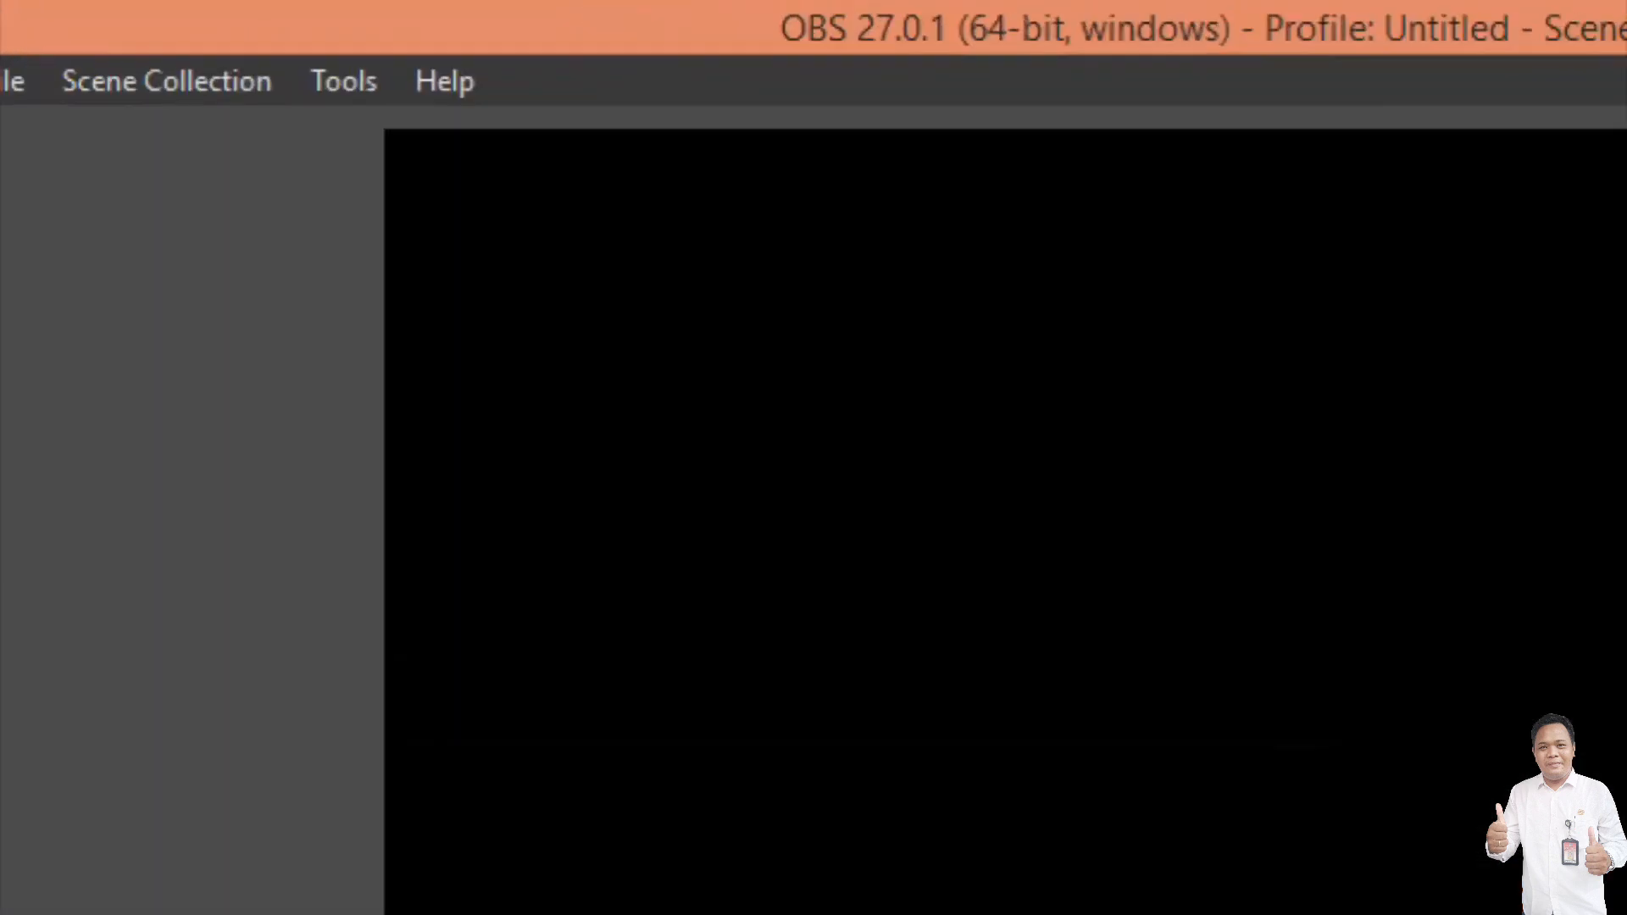
mouse_move(384, 31)
left_mouse_down()
mouse_move(361, 149)
mouse_move(292, 144)
left_mouse_up()
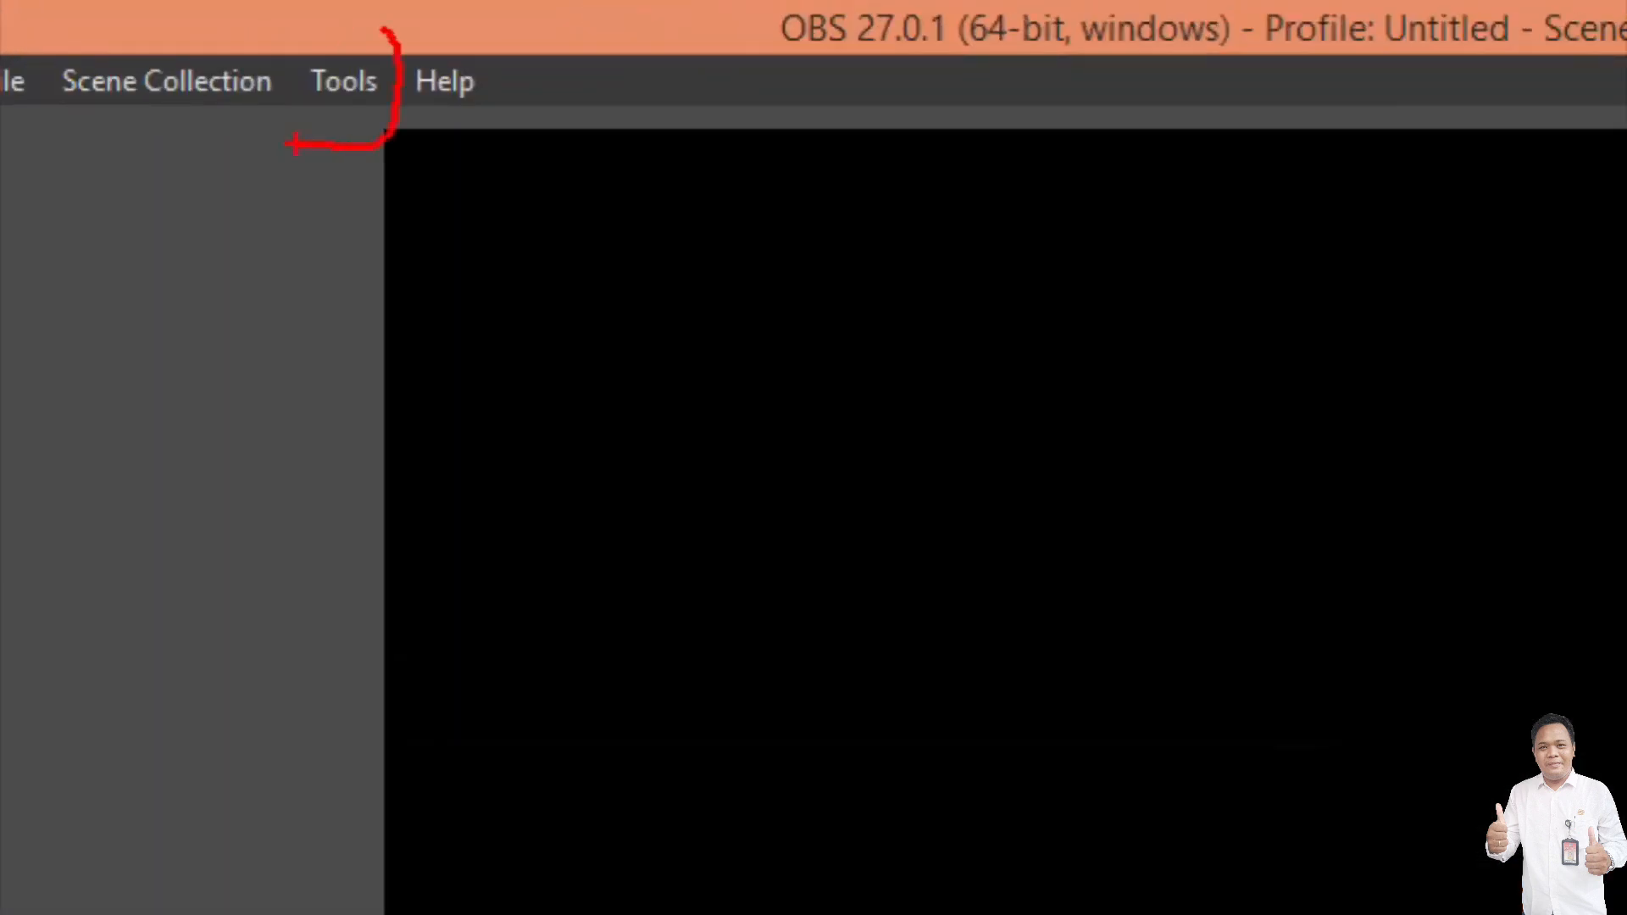
left_click(349, 83)
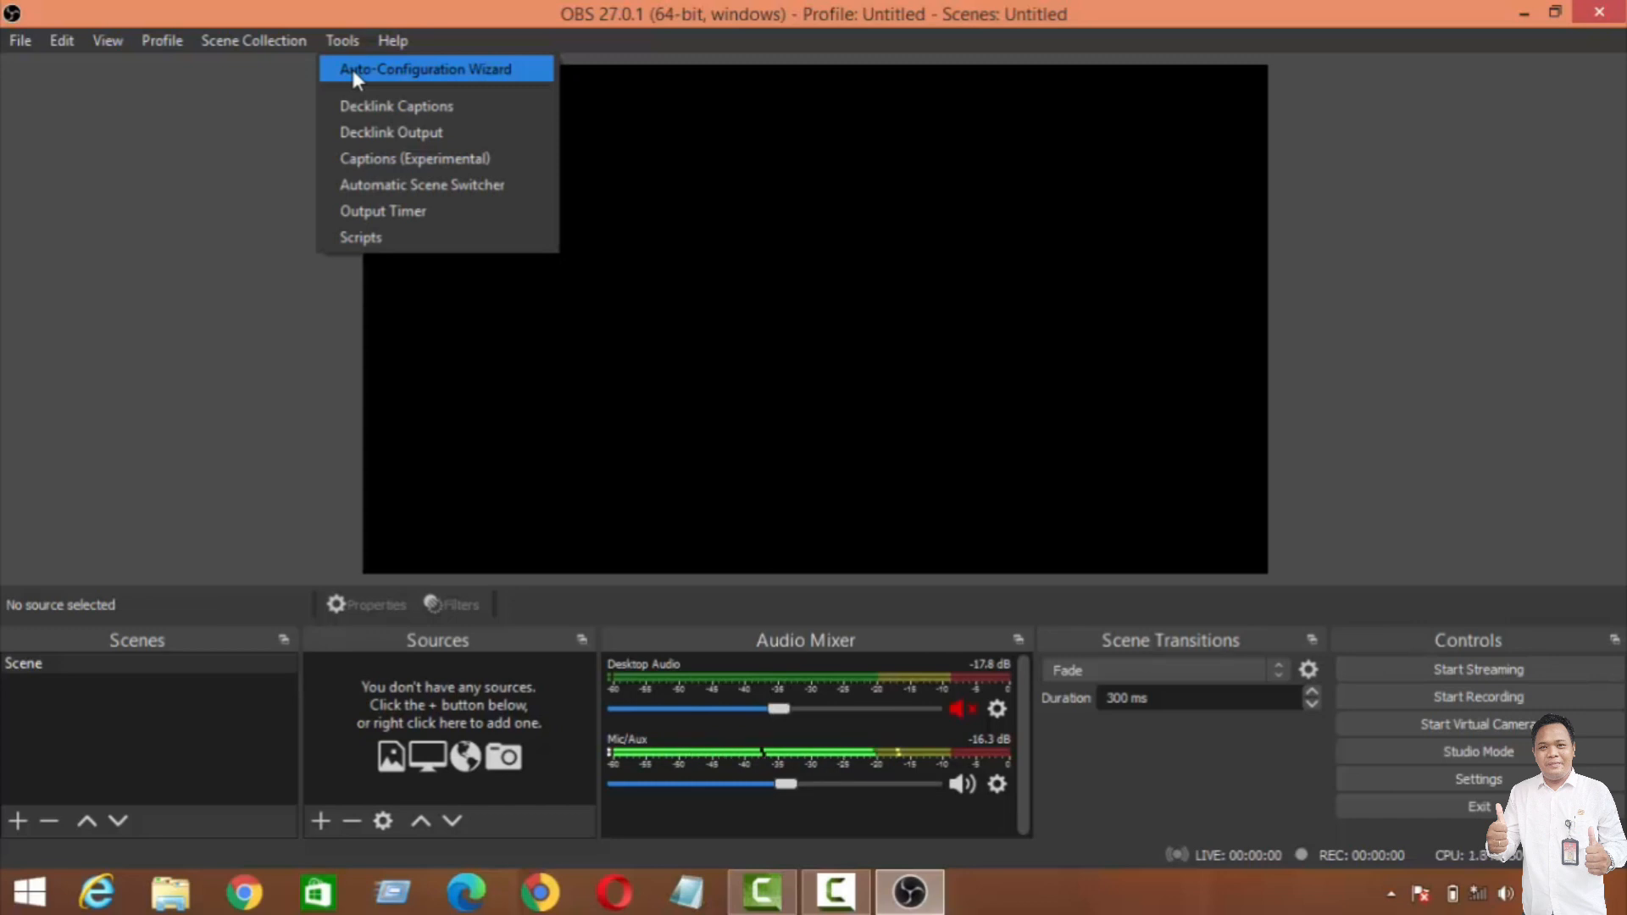
left_click(352, 69)
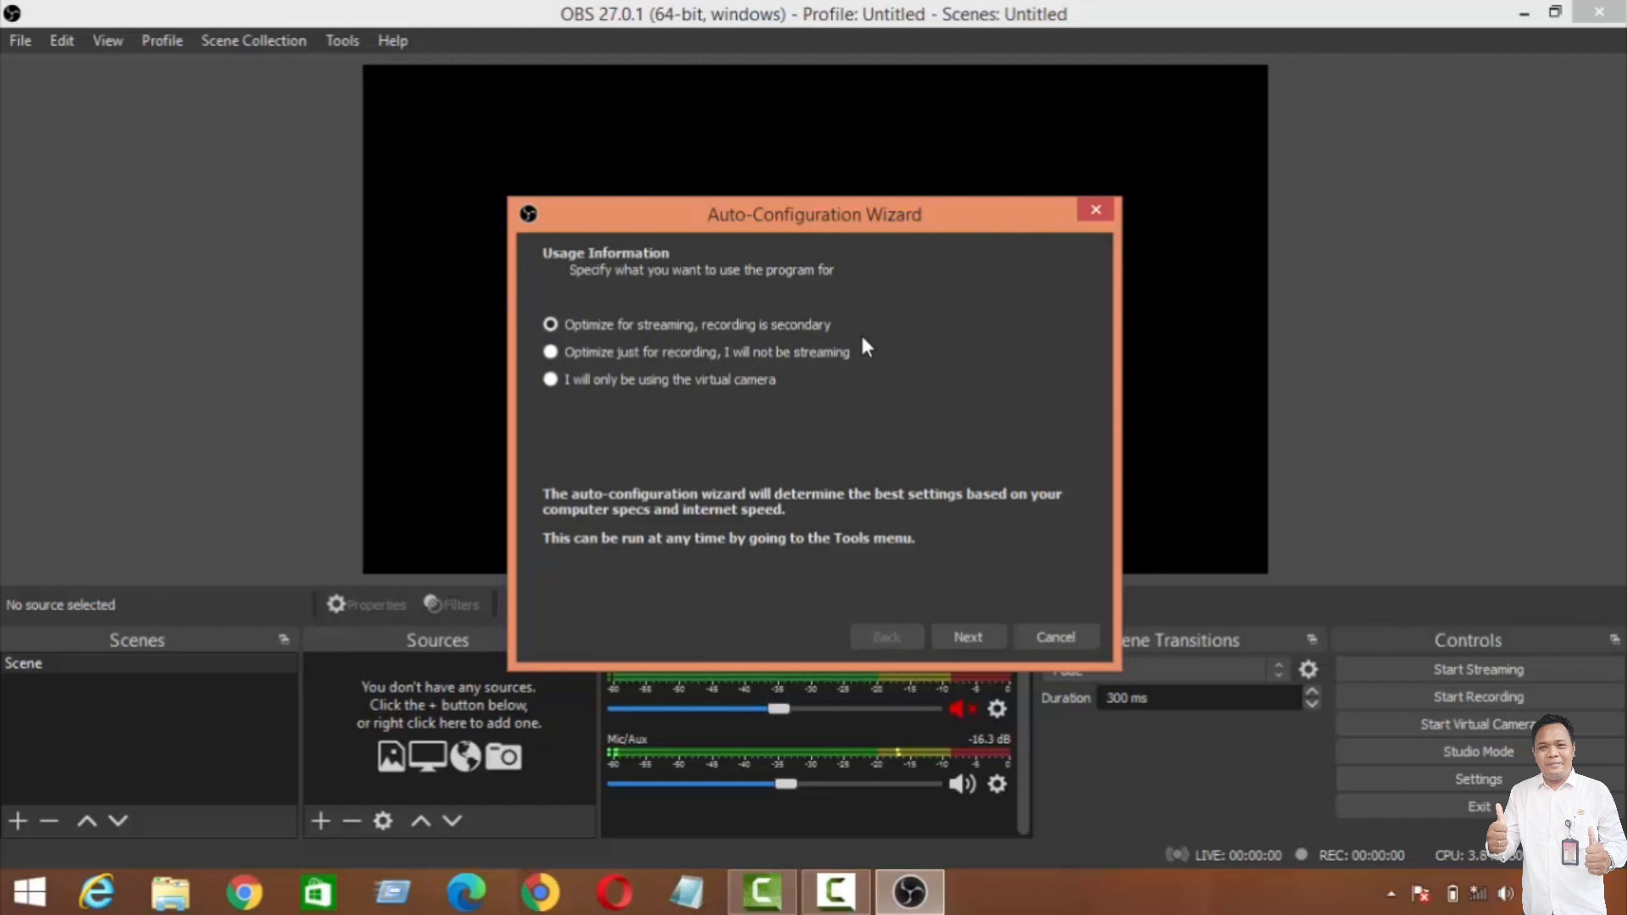
left_click(947, 644)
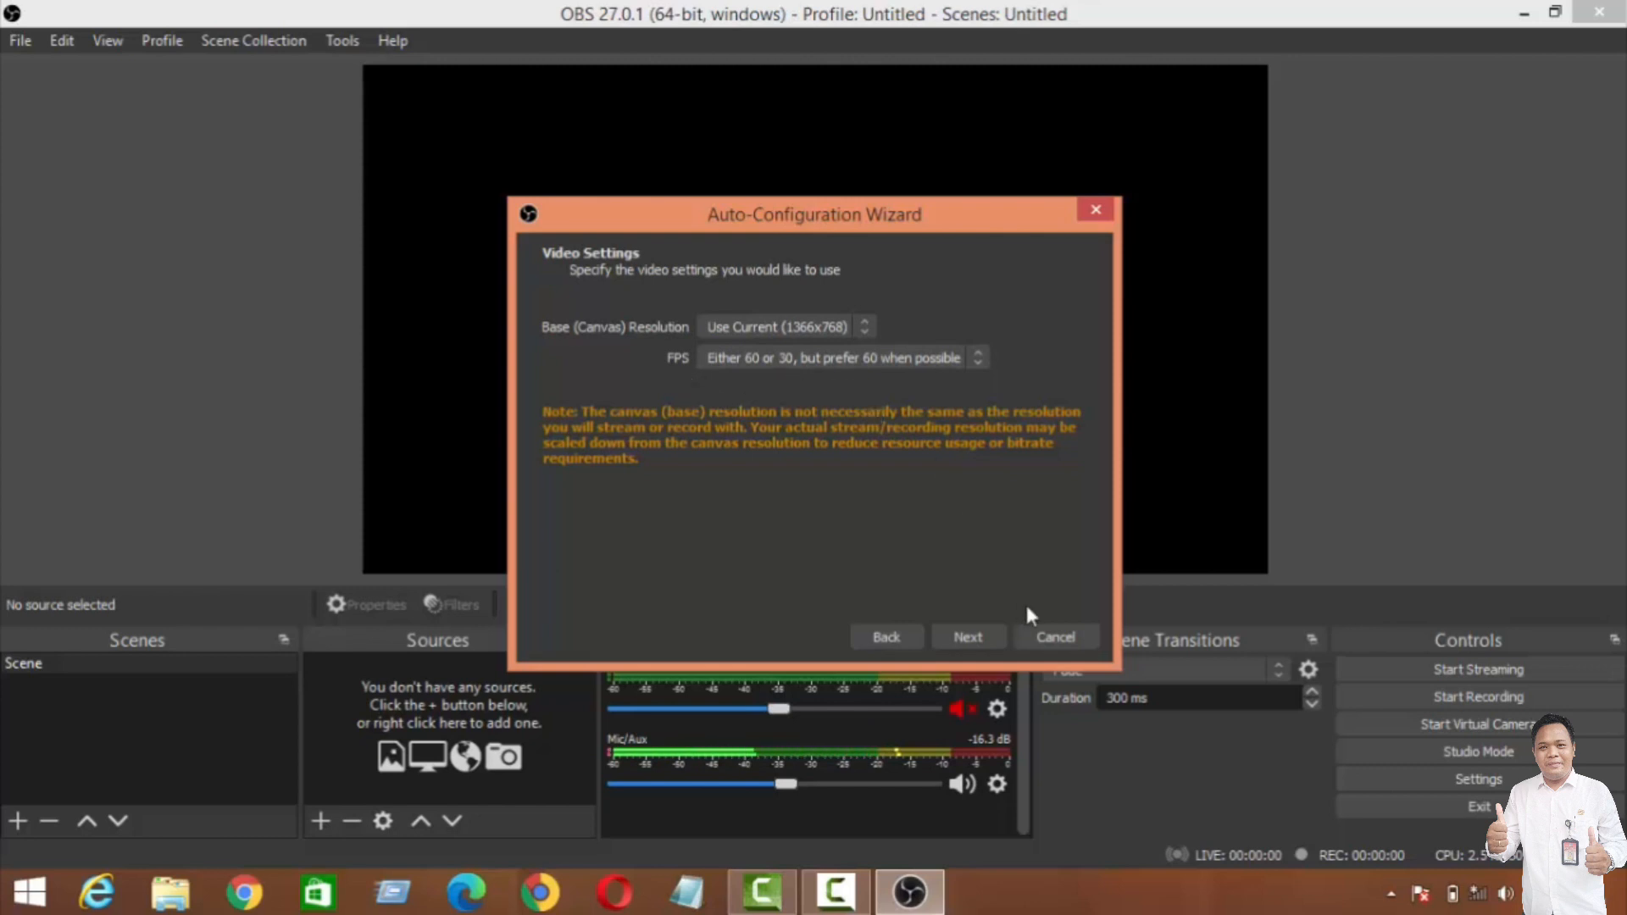
left_click(1054, 642)
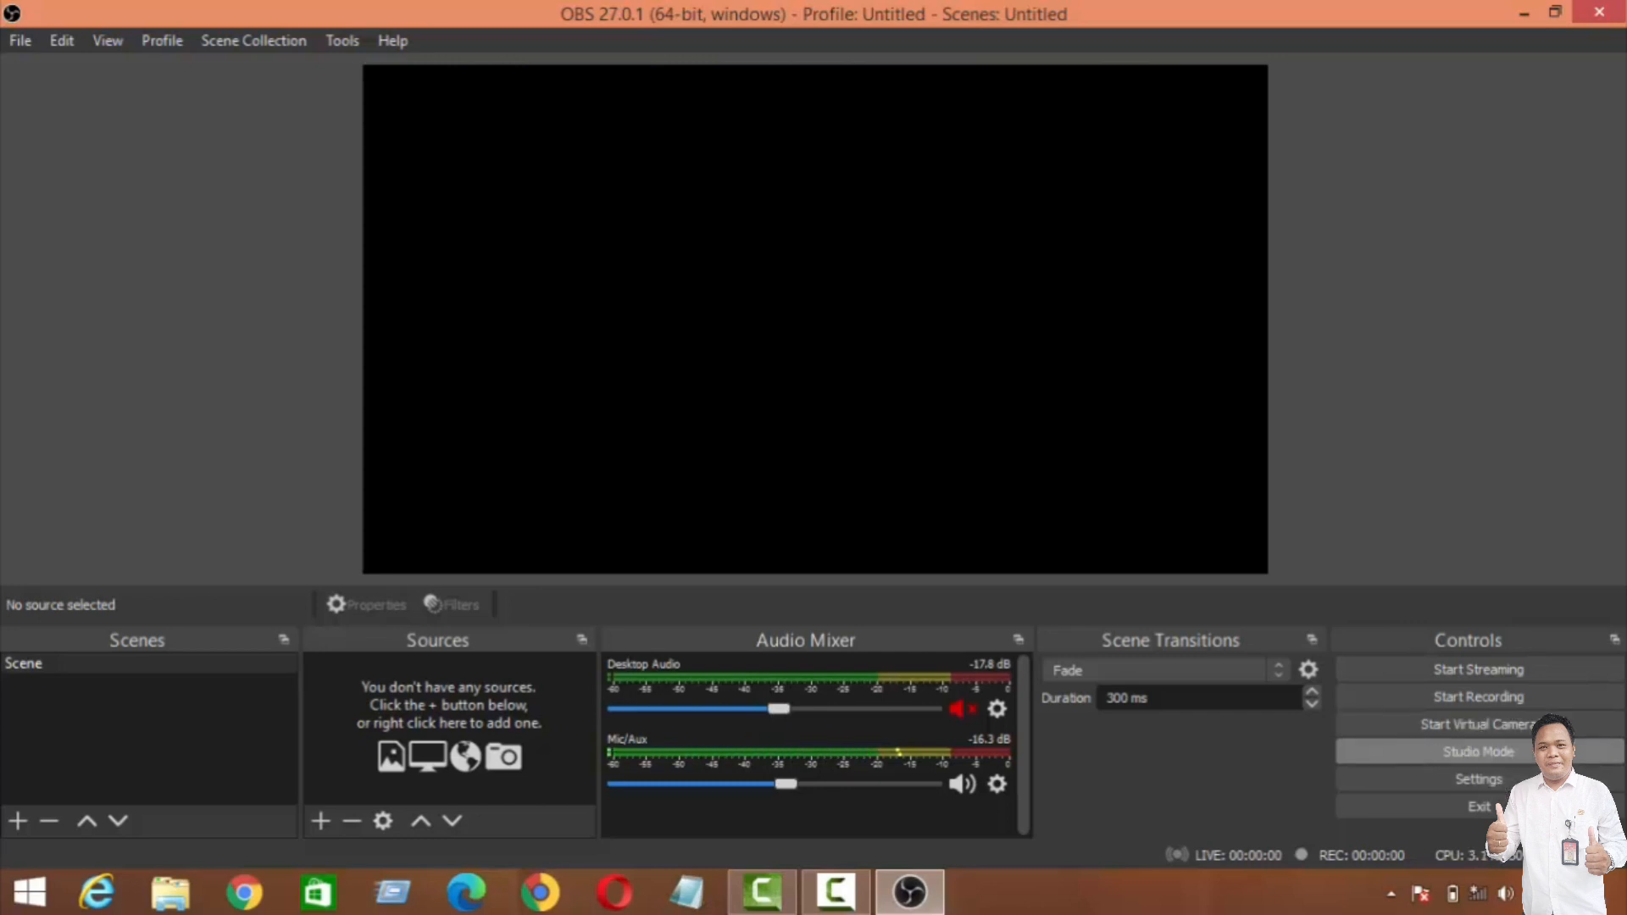
Step: Open the OBS settings and shrink and reposition the Settings window so it fits fully on screen
left_click(1487, 777)
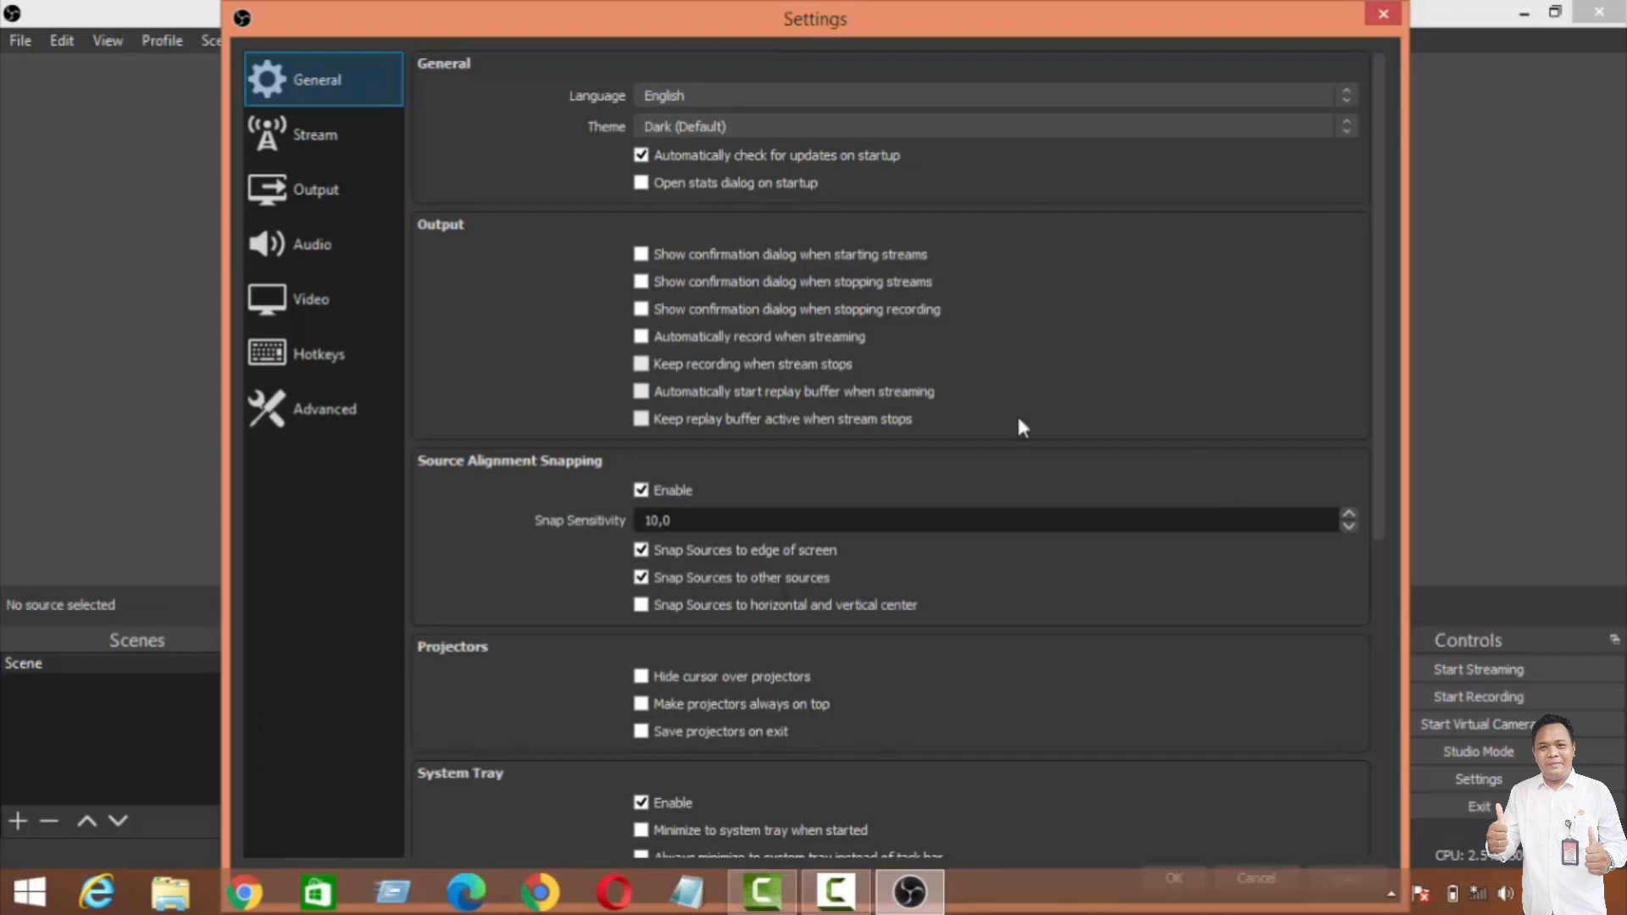
left_click_drag(1066, 16, 1044, 53)
left_click_drag(1441, 35, 1210, 289)
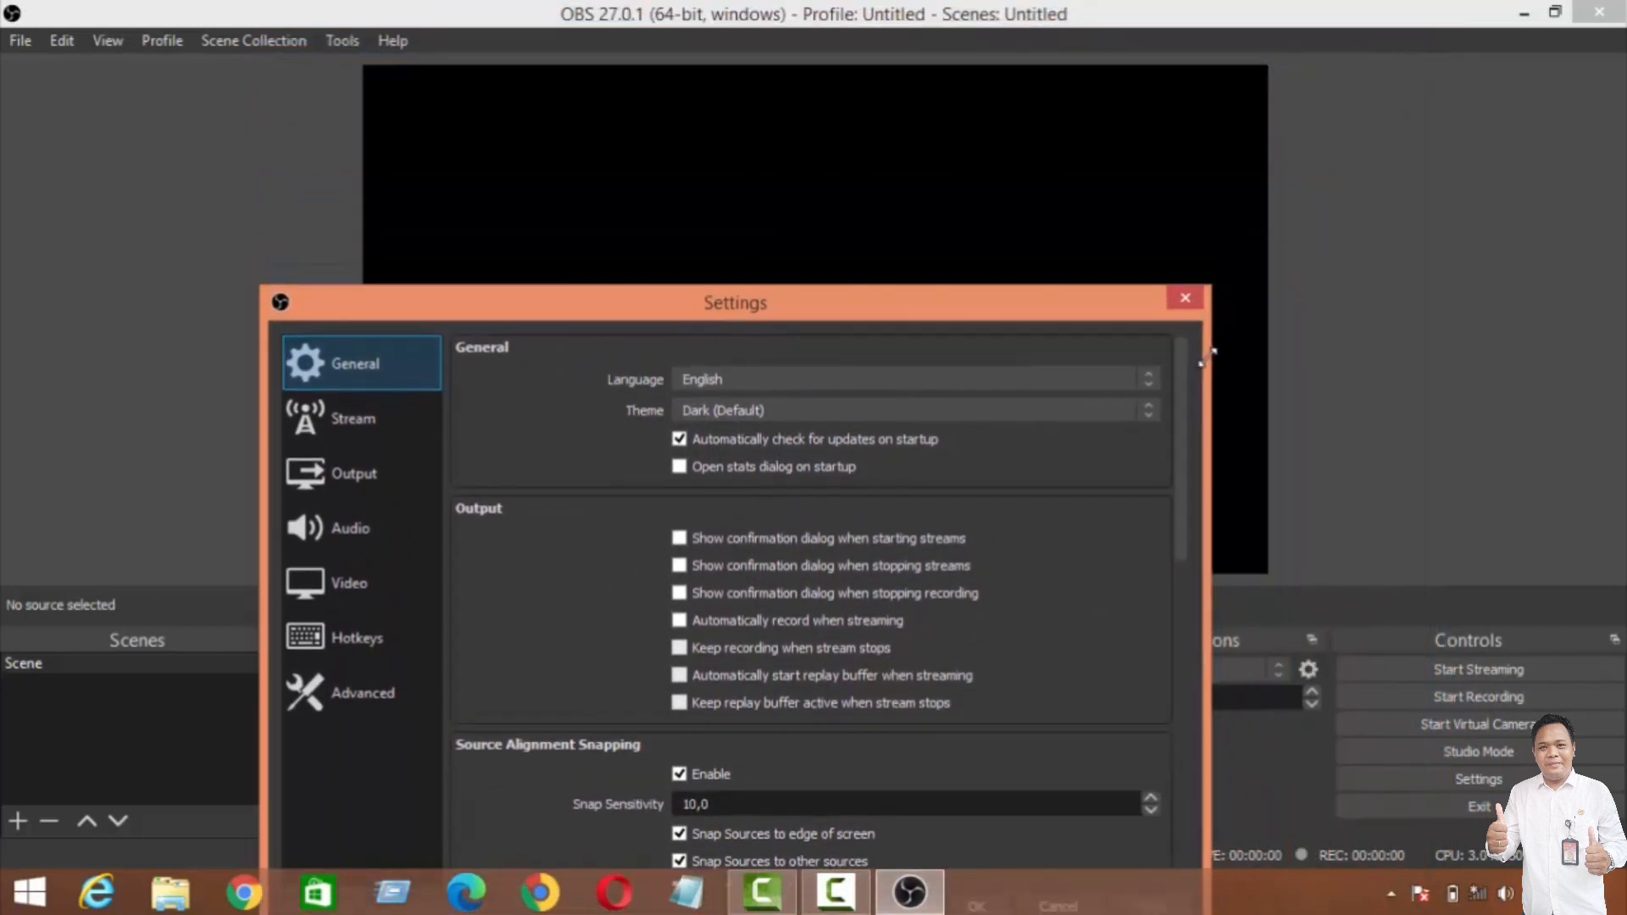
left_click_drag(1088, 315, 1161, 63)
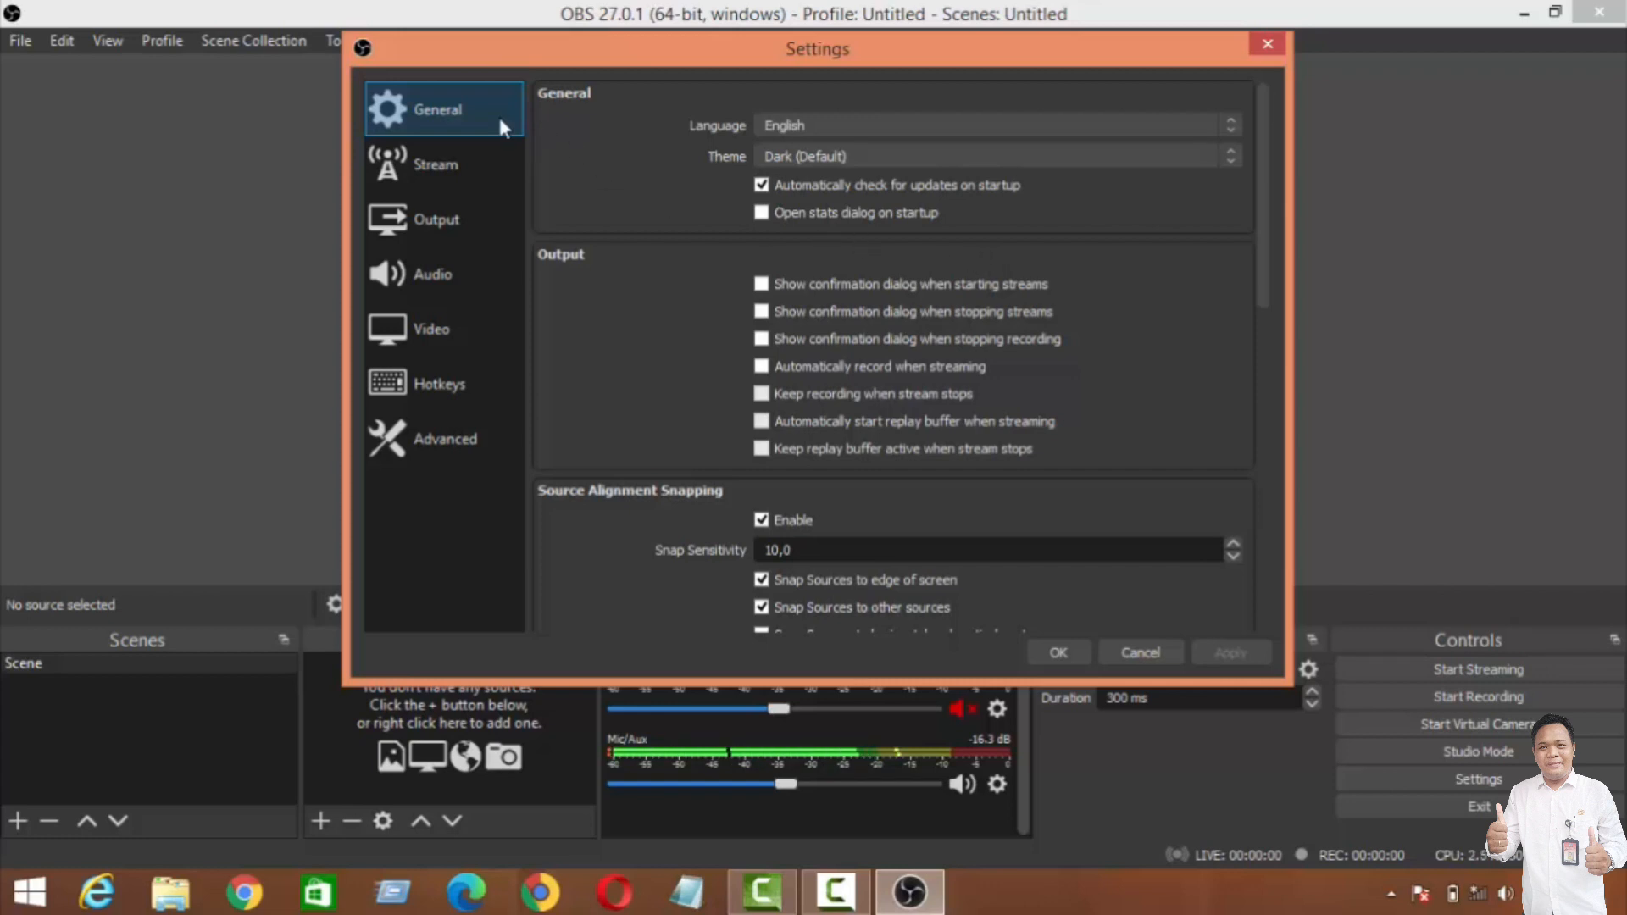
Step: Show the Output settings and mark the Output Mode, the streaming Video Bitrate and the Encoder with red pen strokes
left_click(428, 222)
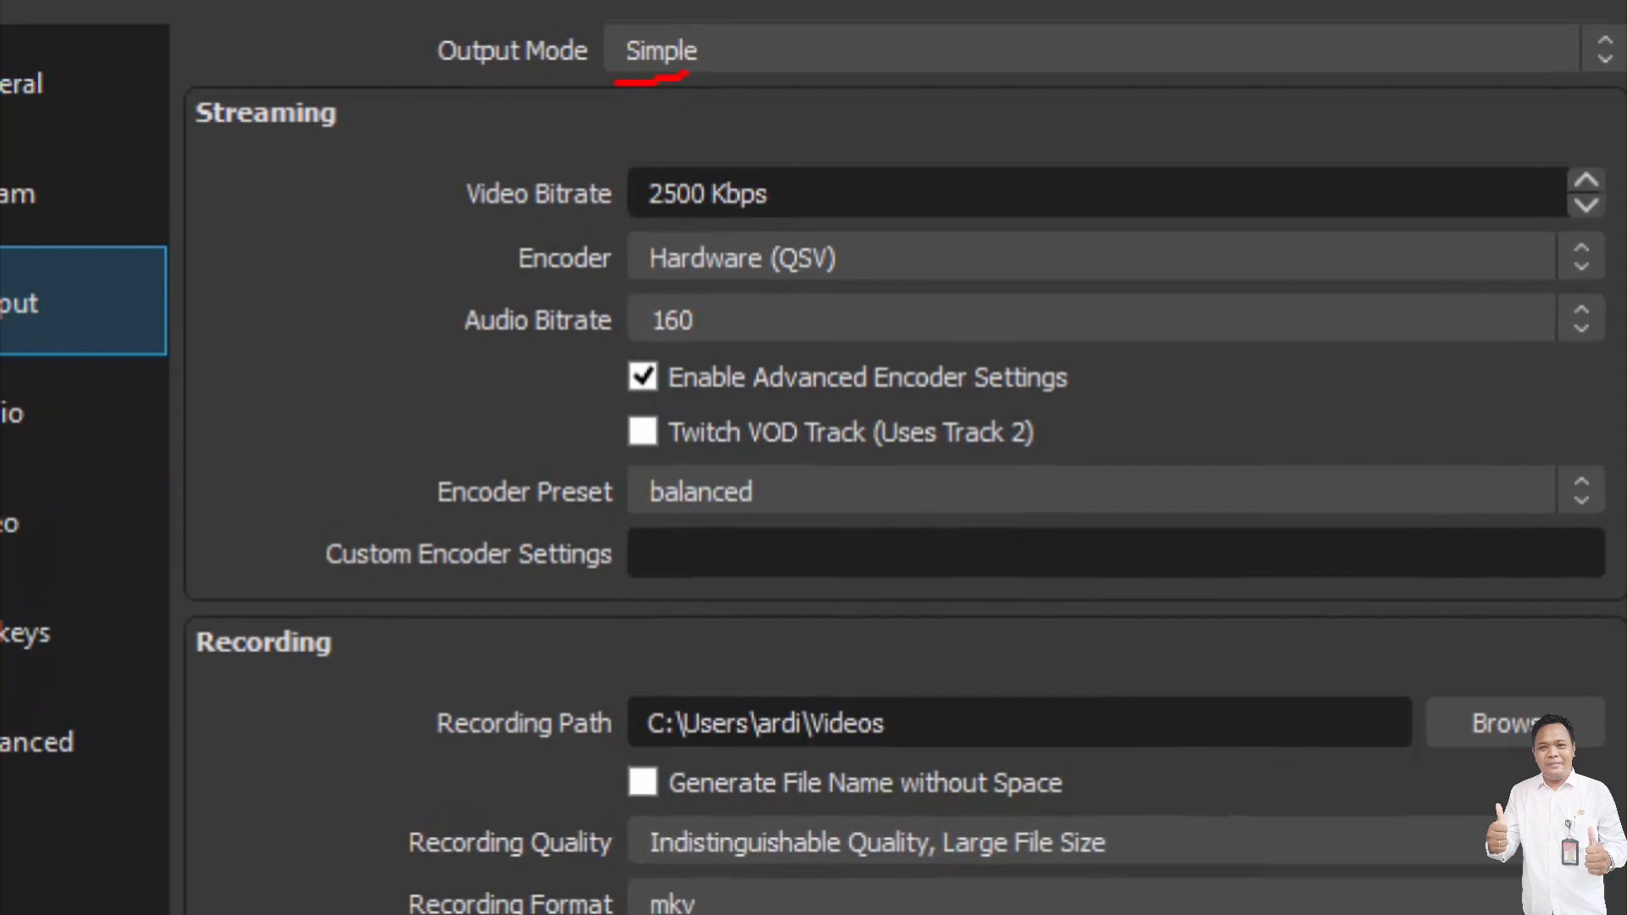
mouse_move(710, 1)
left_mouse_down()
mouse_move(586, 2)
mouse_move(316, 102)
mouse_move(632, 102)
left_mouse_up()
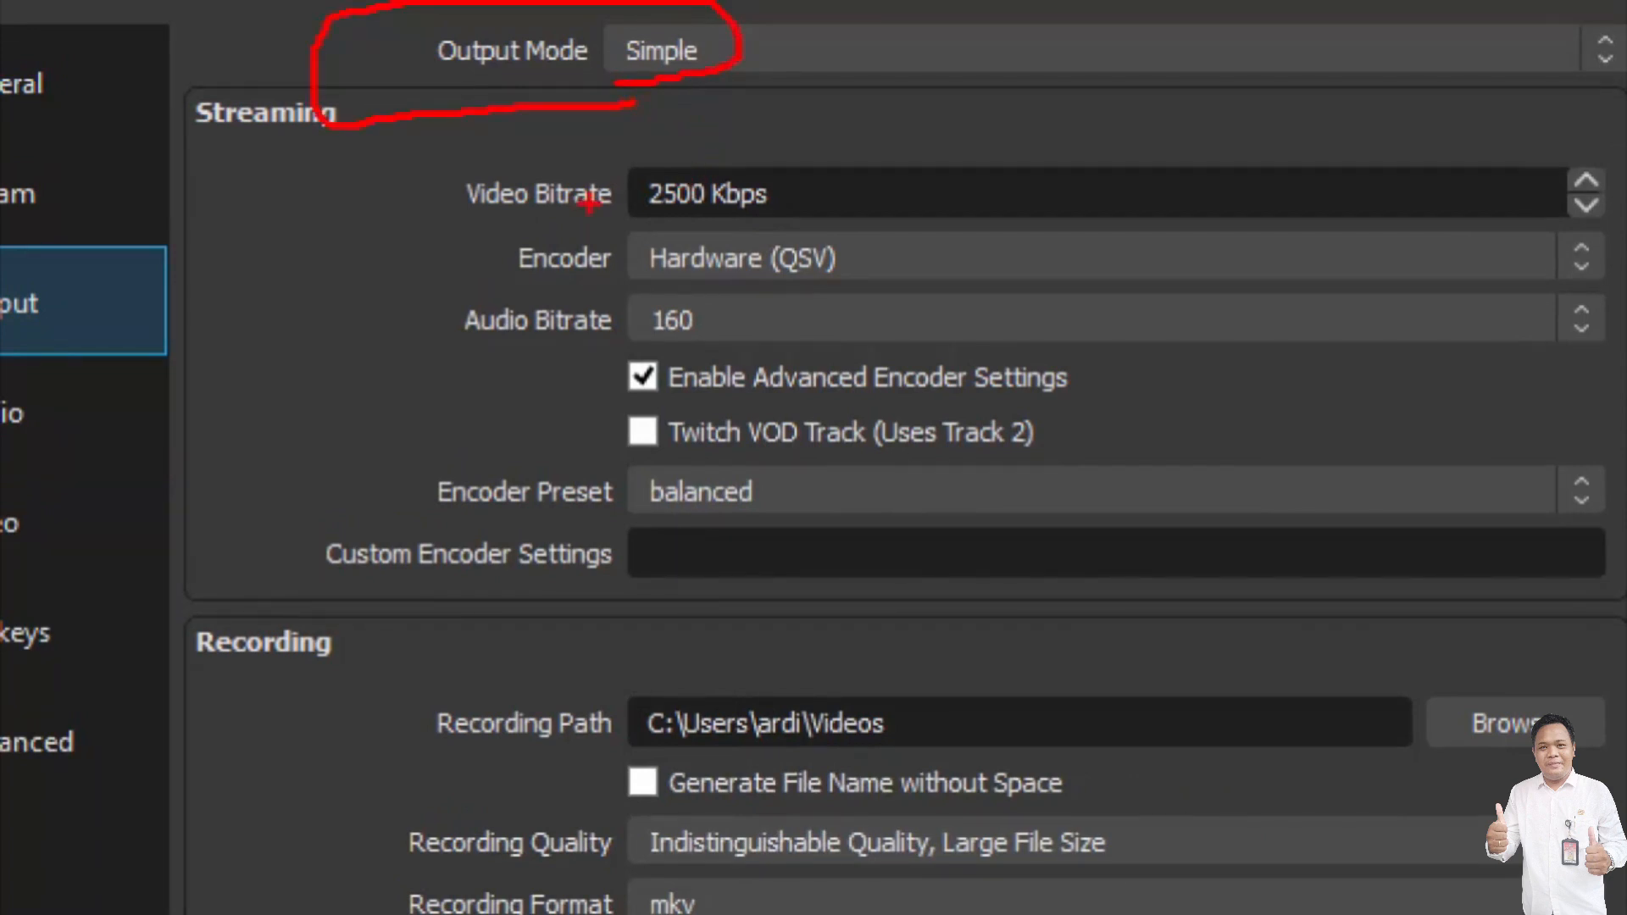
mouse_move(635, 221)
left_mouse_down()
mouse_move(828, 219)
mouse_move(821, 148)
mouse_move(442, 146)
left_mouse_up()
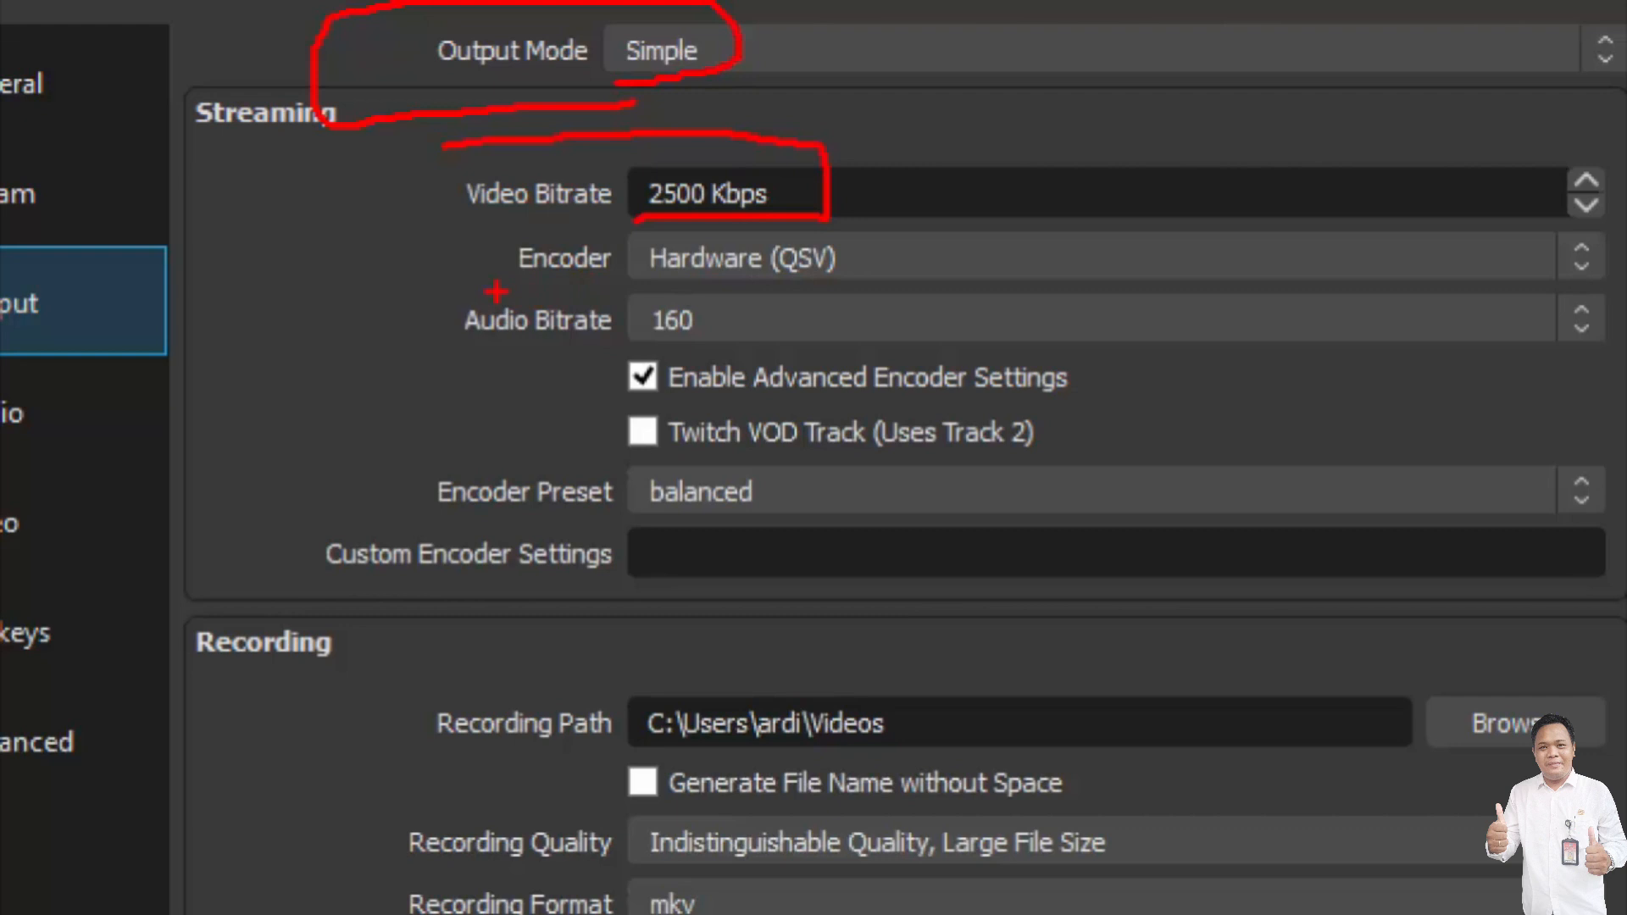
left_click_drag(496, 291, 752, 296)
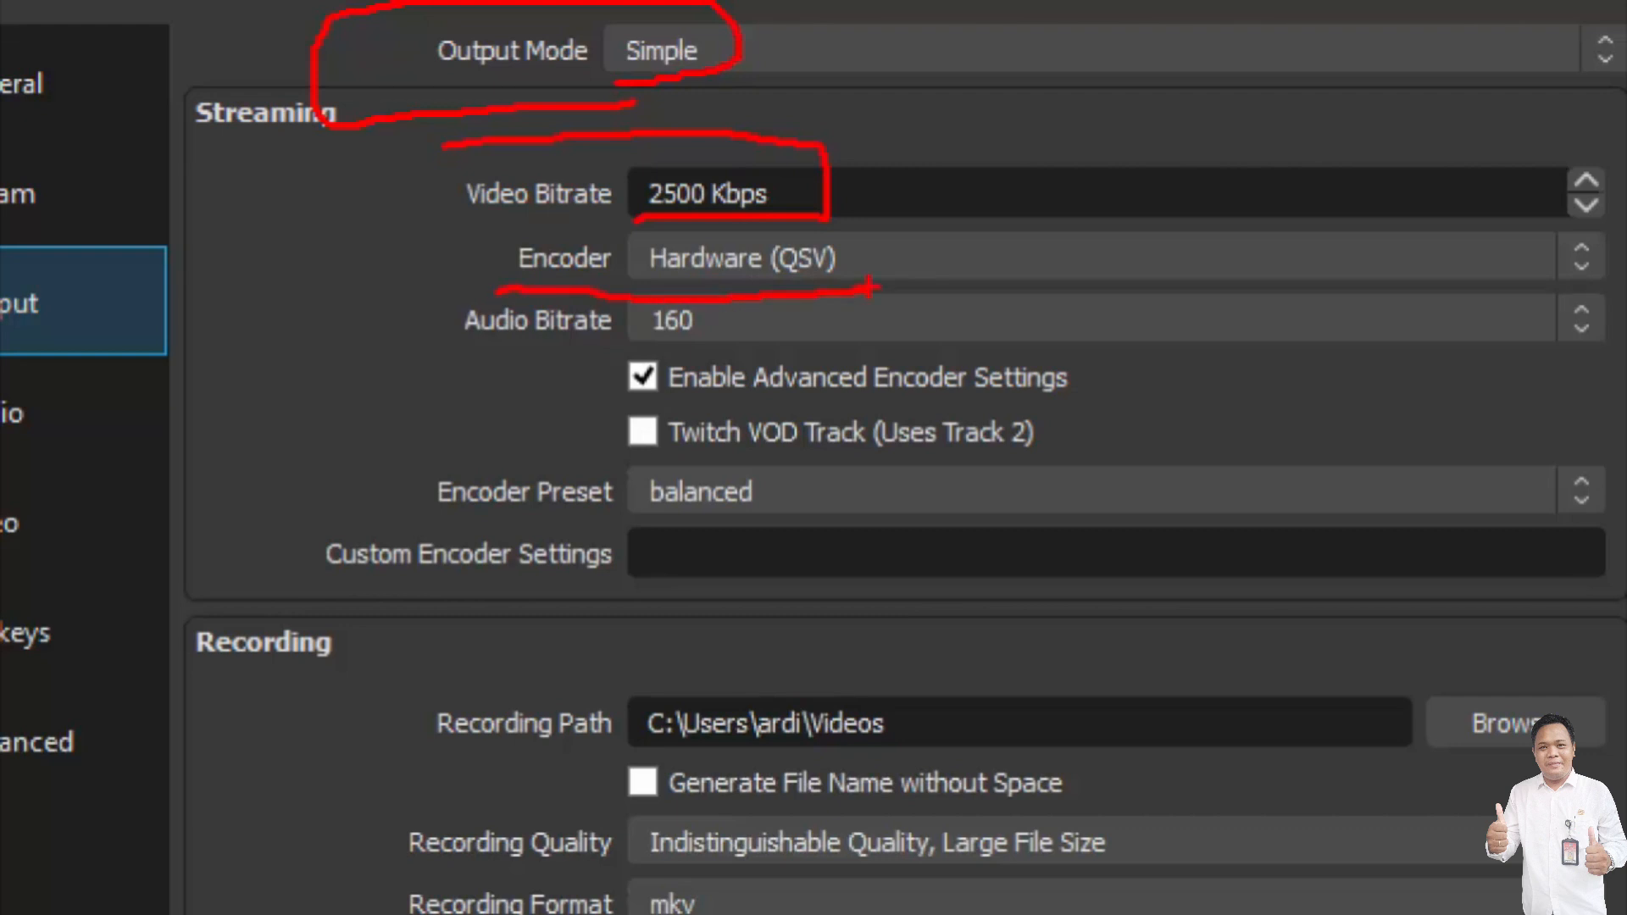
key("Escape")
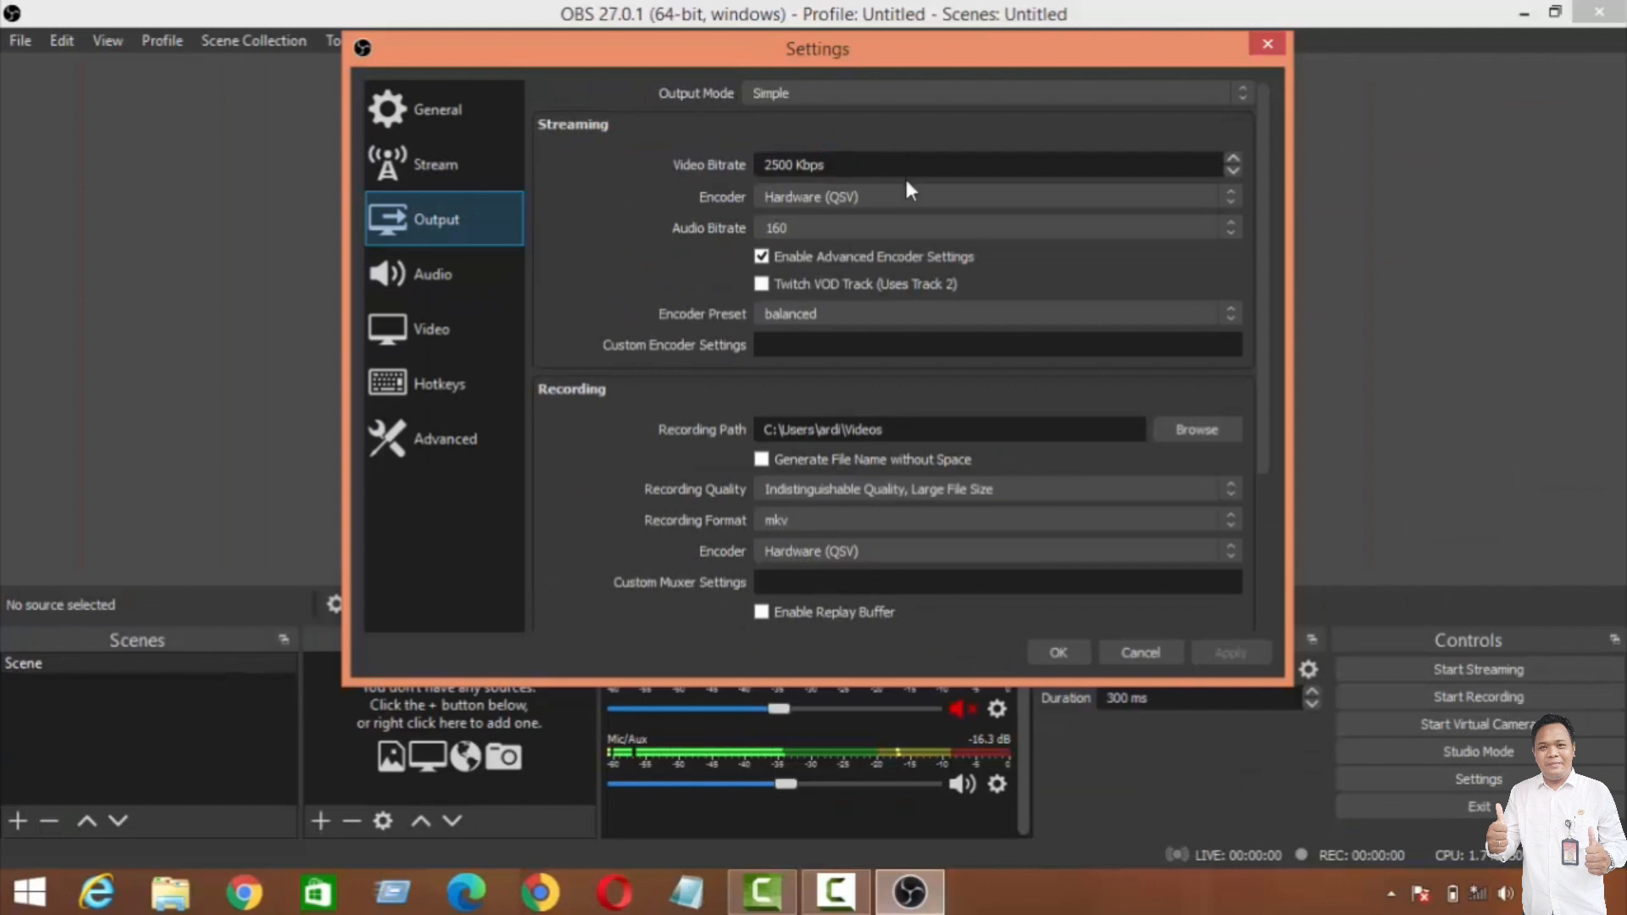
Step: In the streaming output settings, choose Hardware (QSV) as the encoder and balanced as the encoder preset
left_click(922, 195)
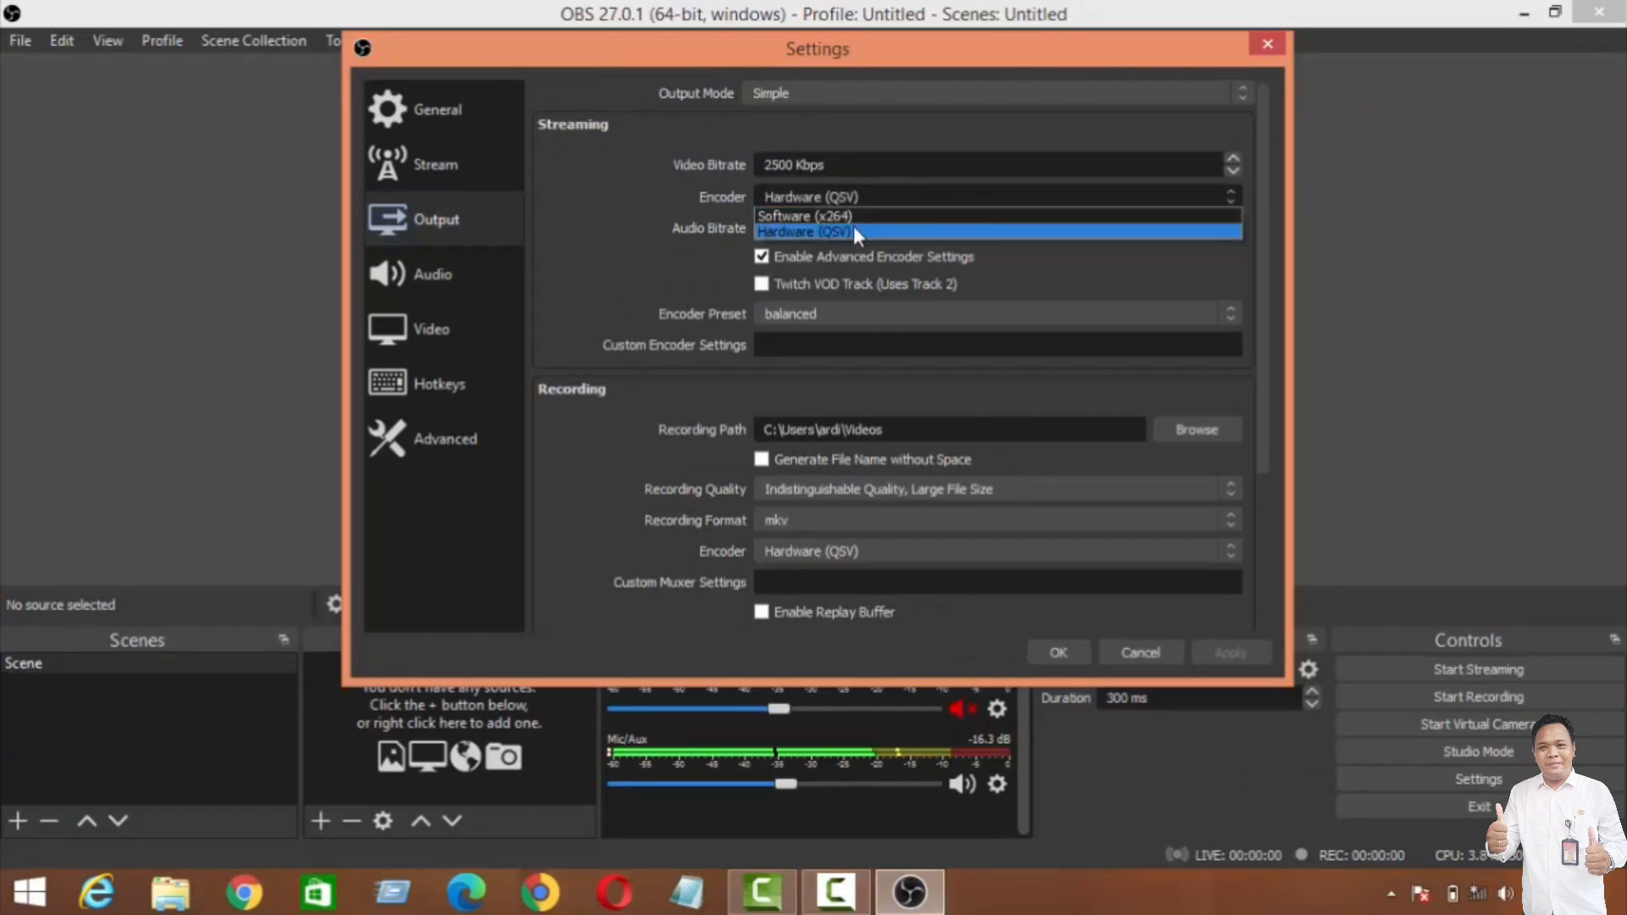
left_click(801, 231)
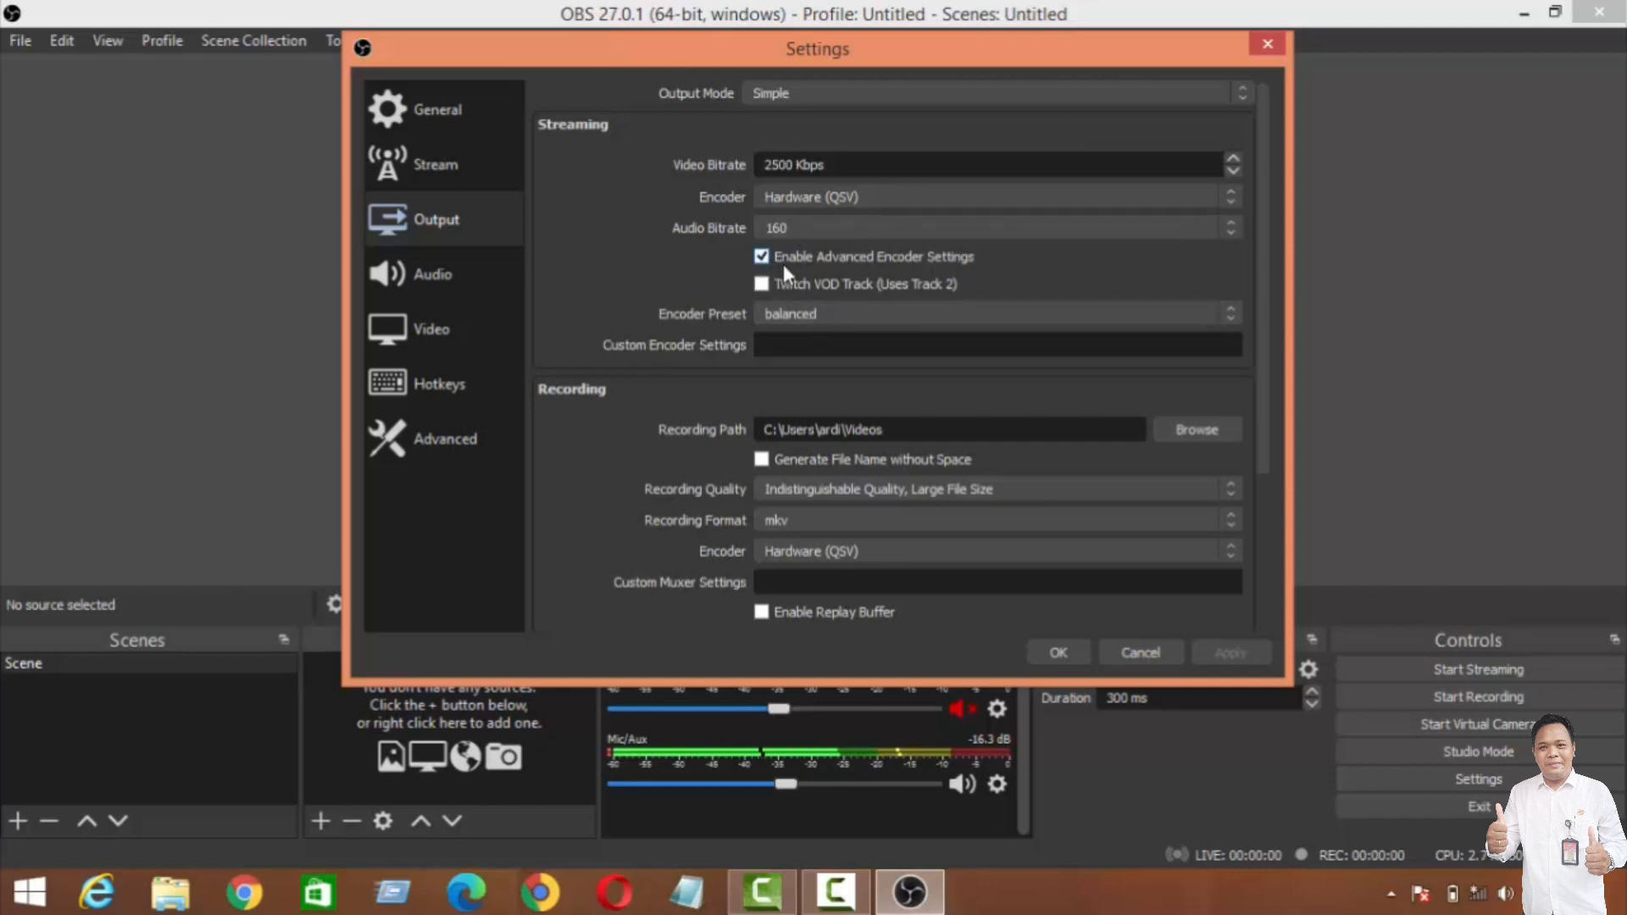
left_click(822, 316)
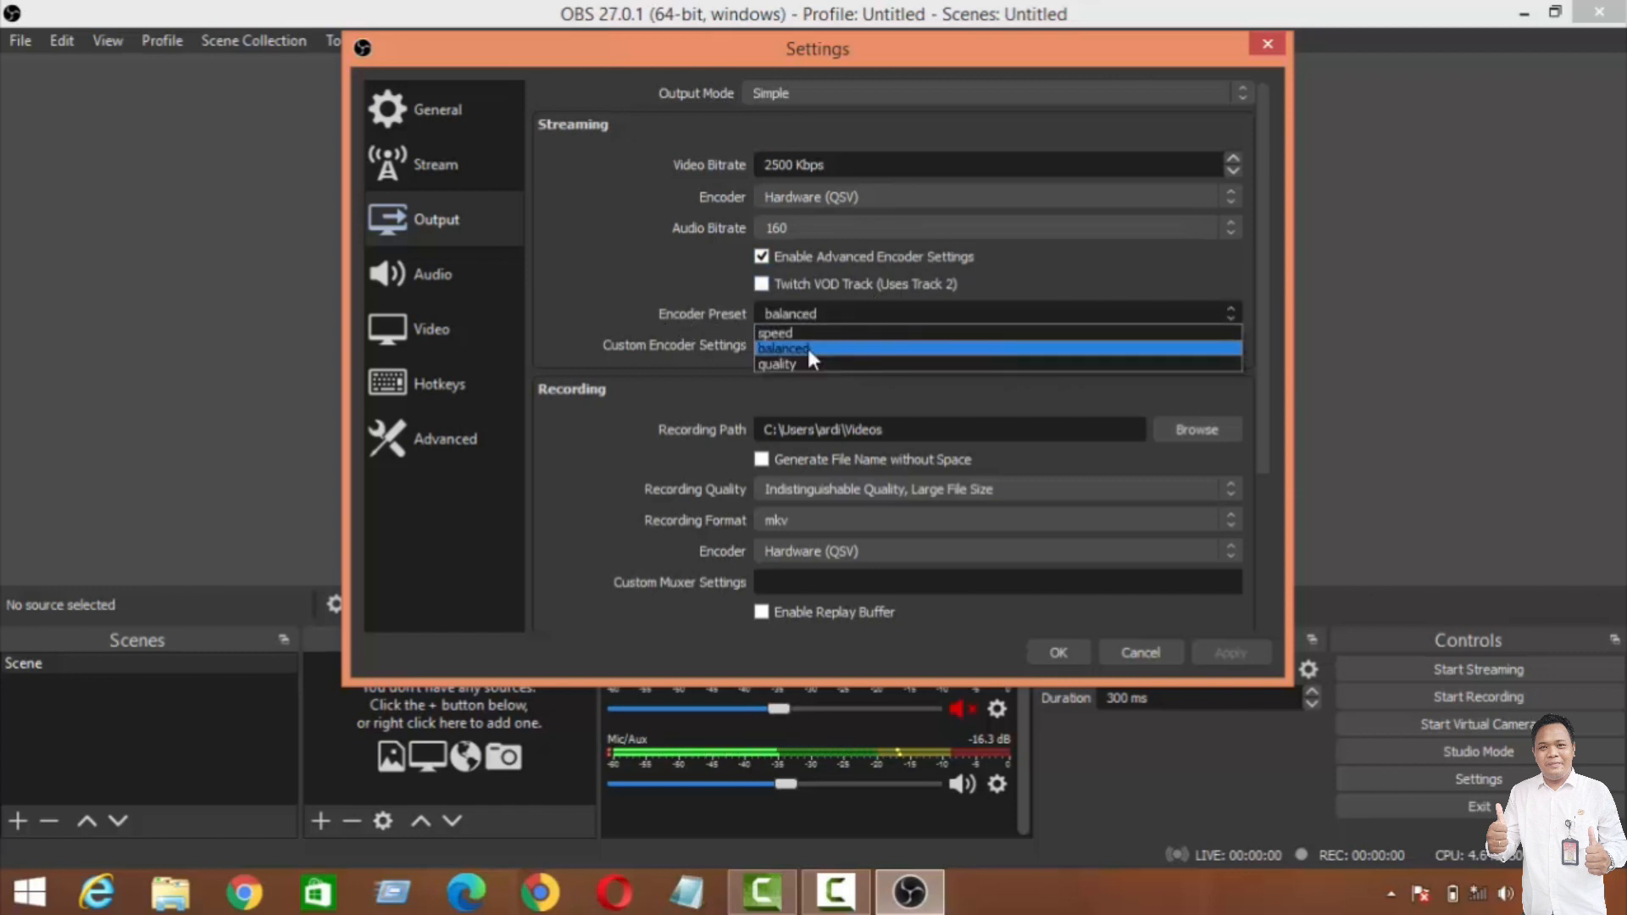
left_click(807, 344)
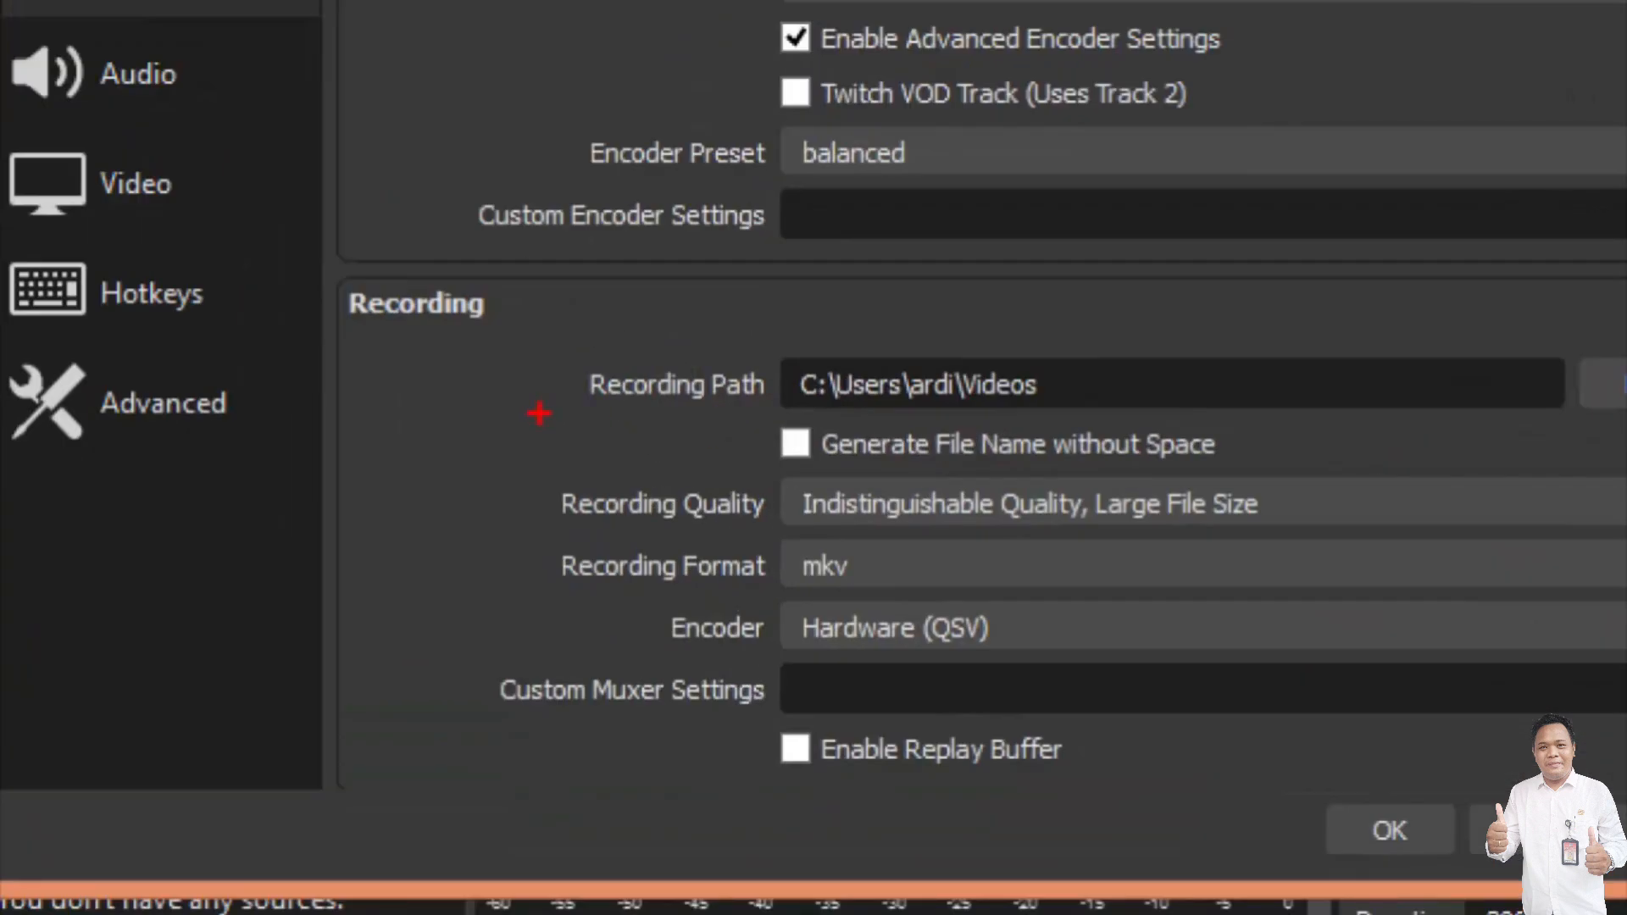
Step: Mark the Recording Path, the mkv Recording Format and the Encoder in the Recording section with red pen strokes
mouse_move(539, 413)
left_mouse_down()
mouse_move(1124, 440)
mouse_move(1130, 337)
mouse_move(403, 298)
left_mouse_up()
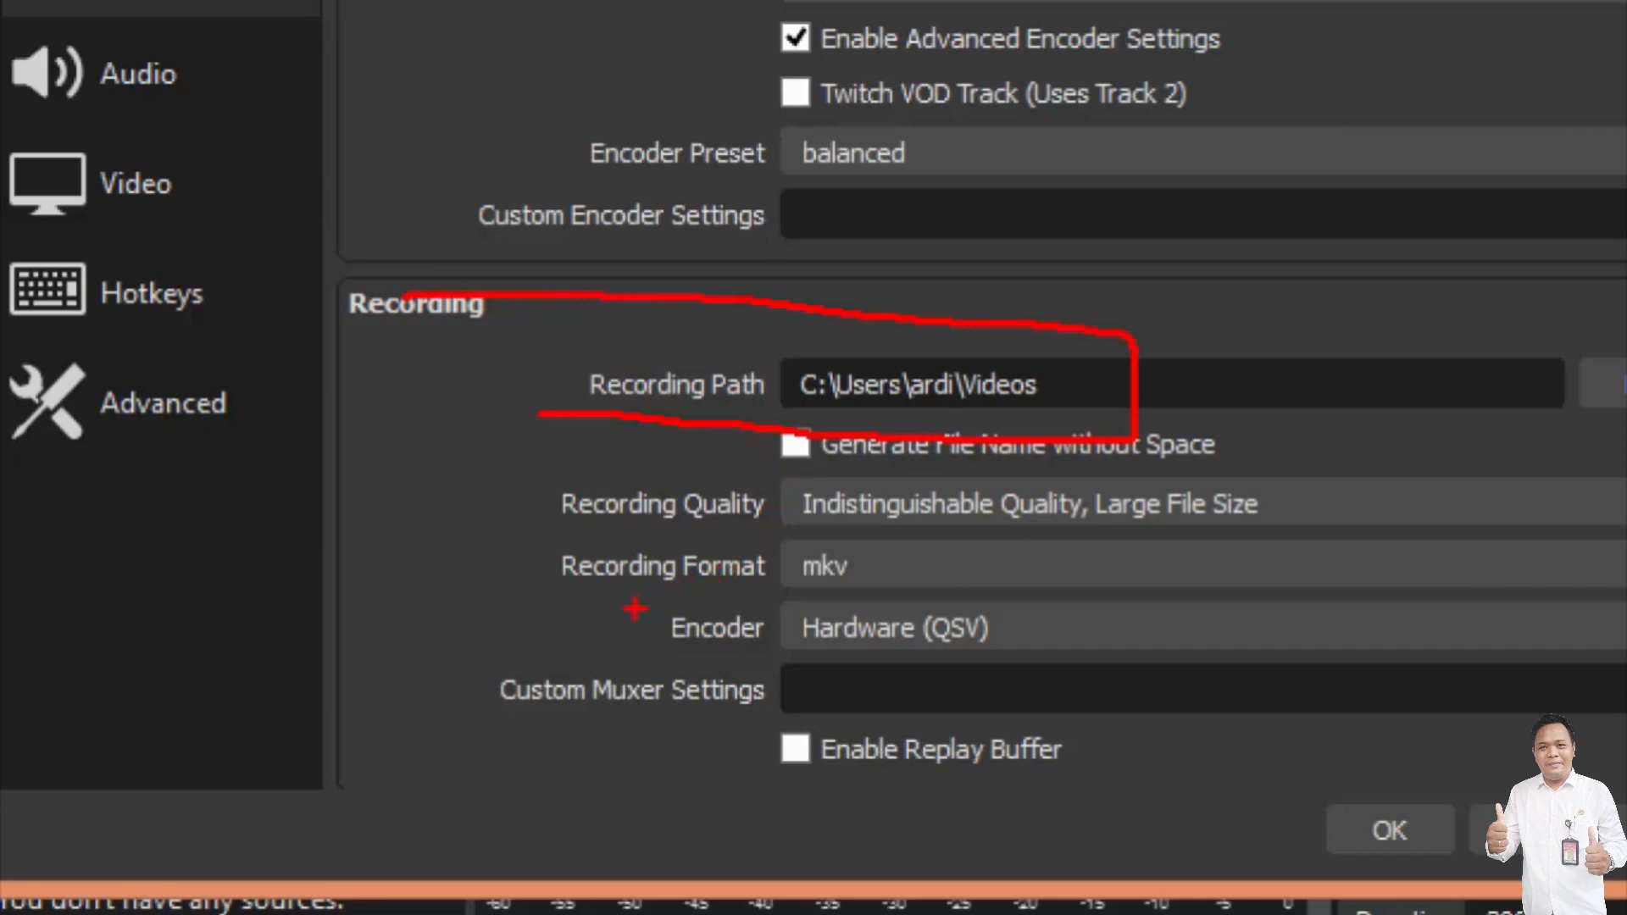
mouse_move(777, 584)
left_mouse_down()
mouse_move(874, 579)
mouse_move(864, 551)
mouse_move(781, 537)
left_mouse_up()
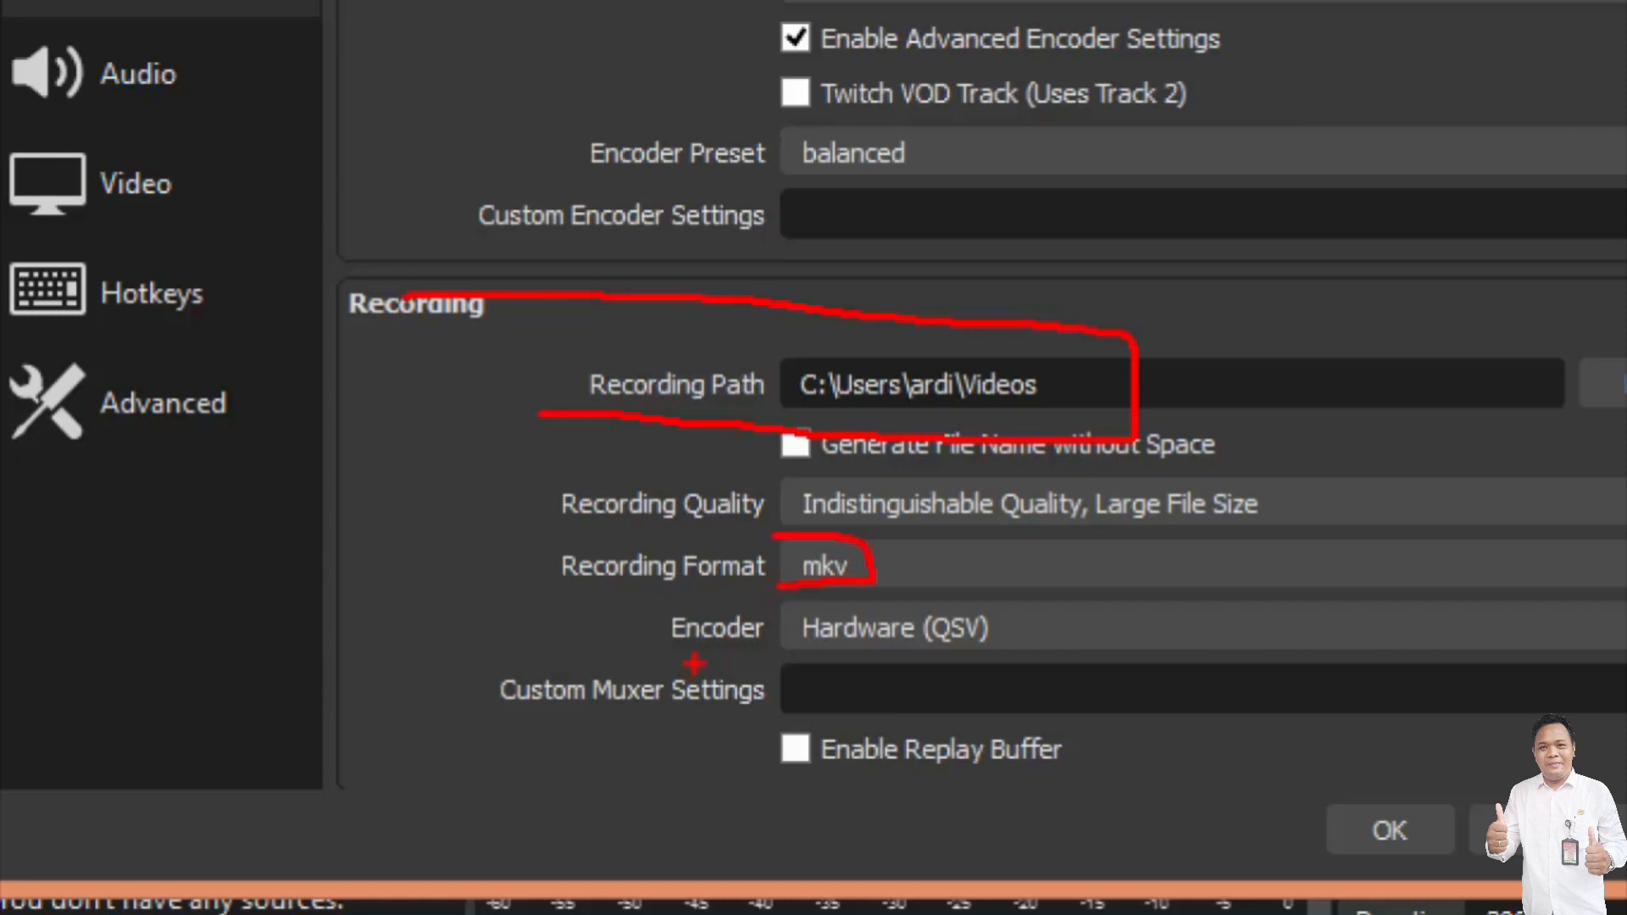
left_click_drag(694, 663, 1043, 682)
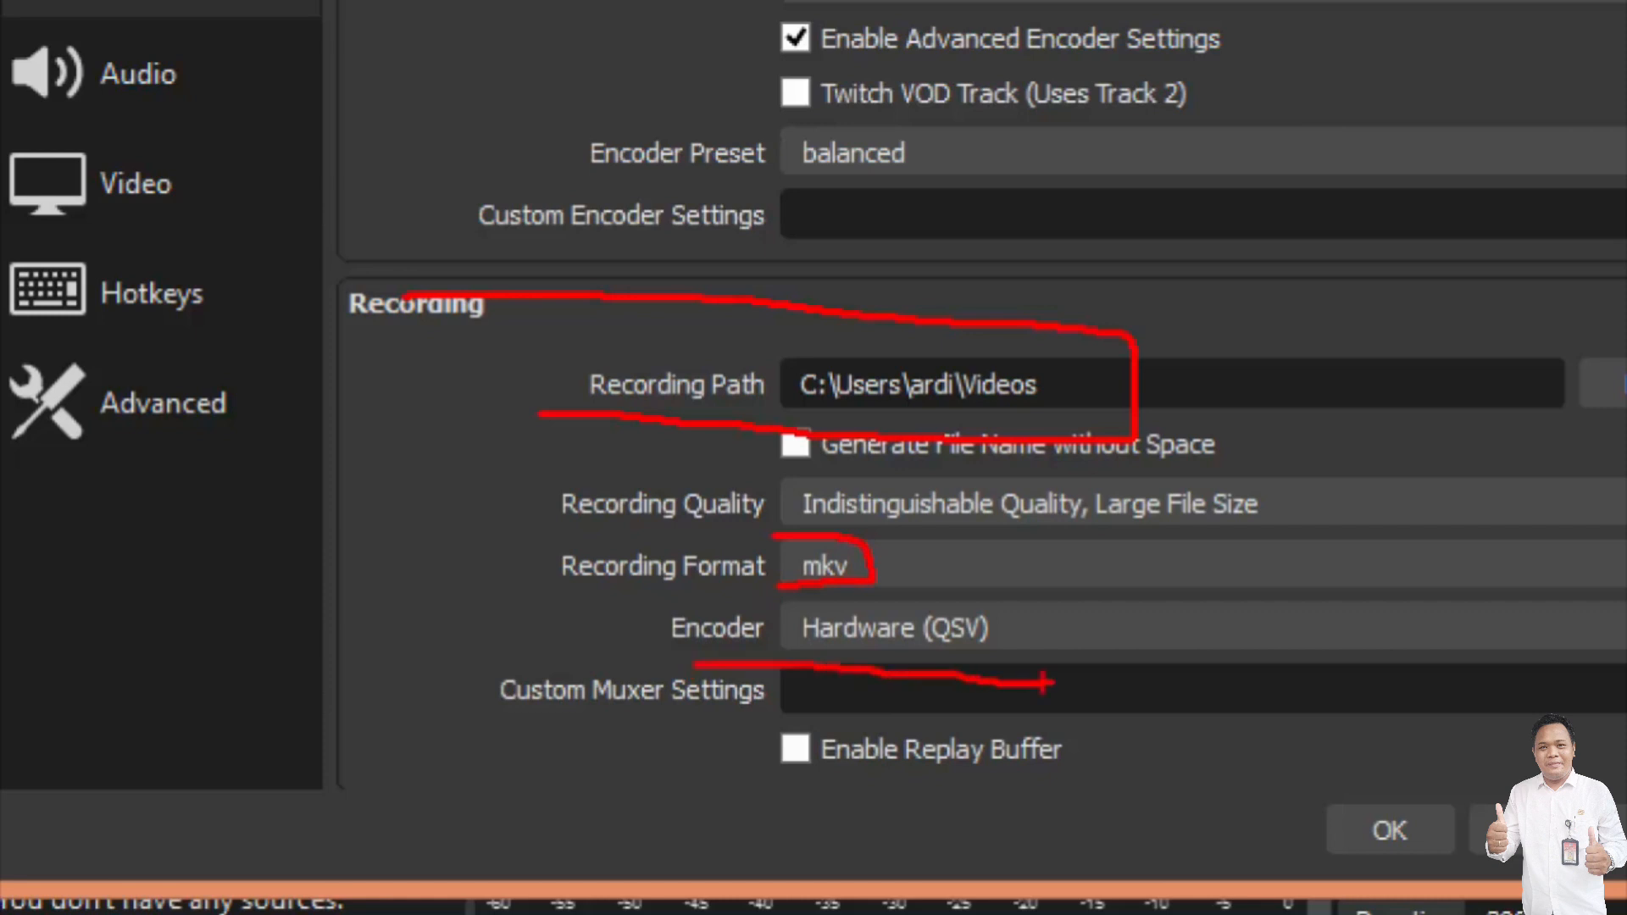
key("Escape")
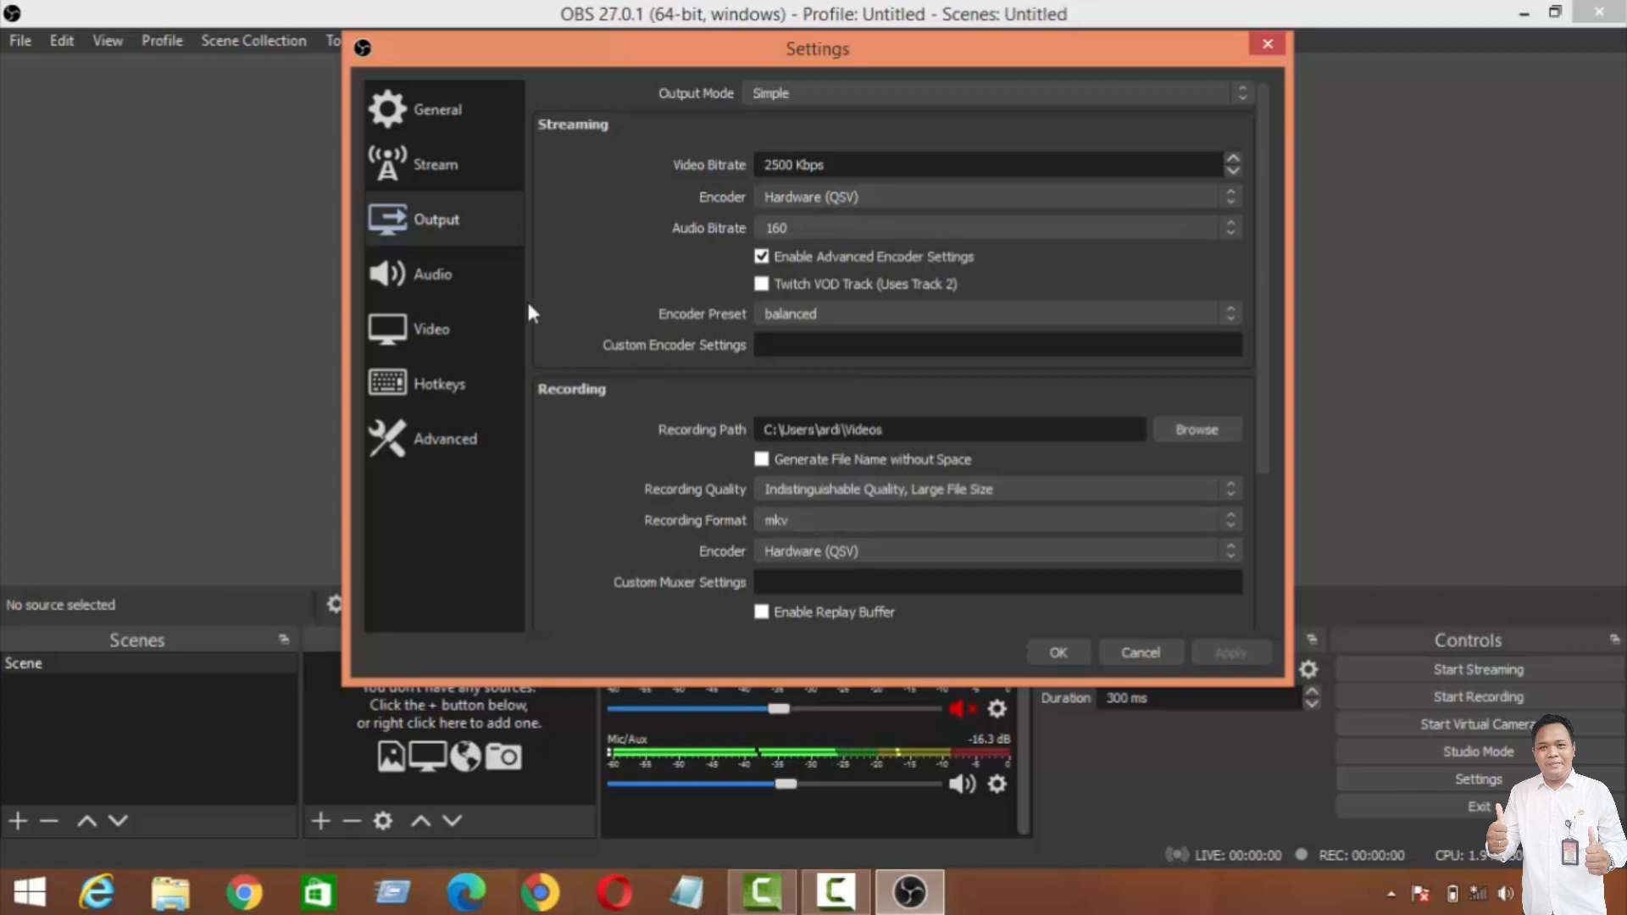
Step: Set the sample rate to 44.1 kHz in the Audio settings
left_click(455, 281)
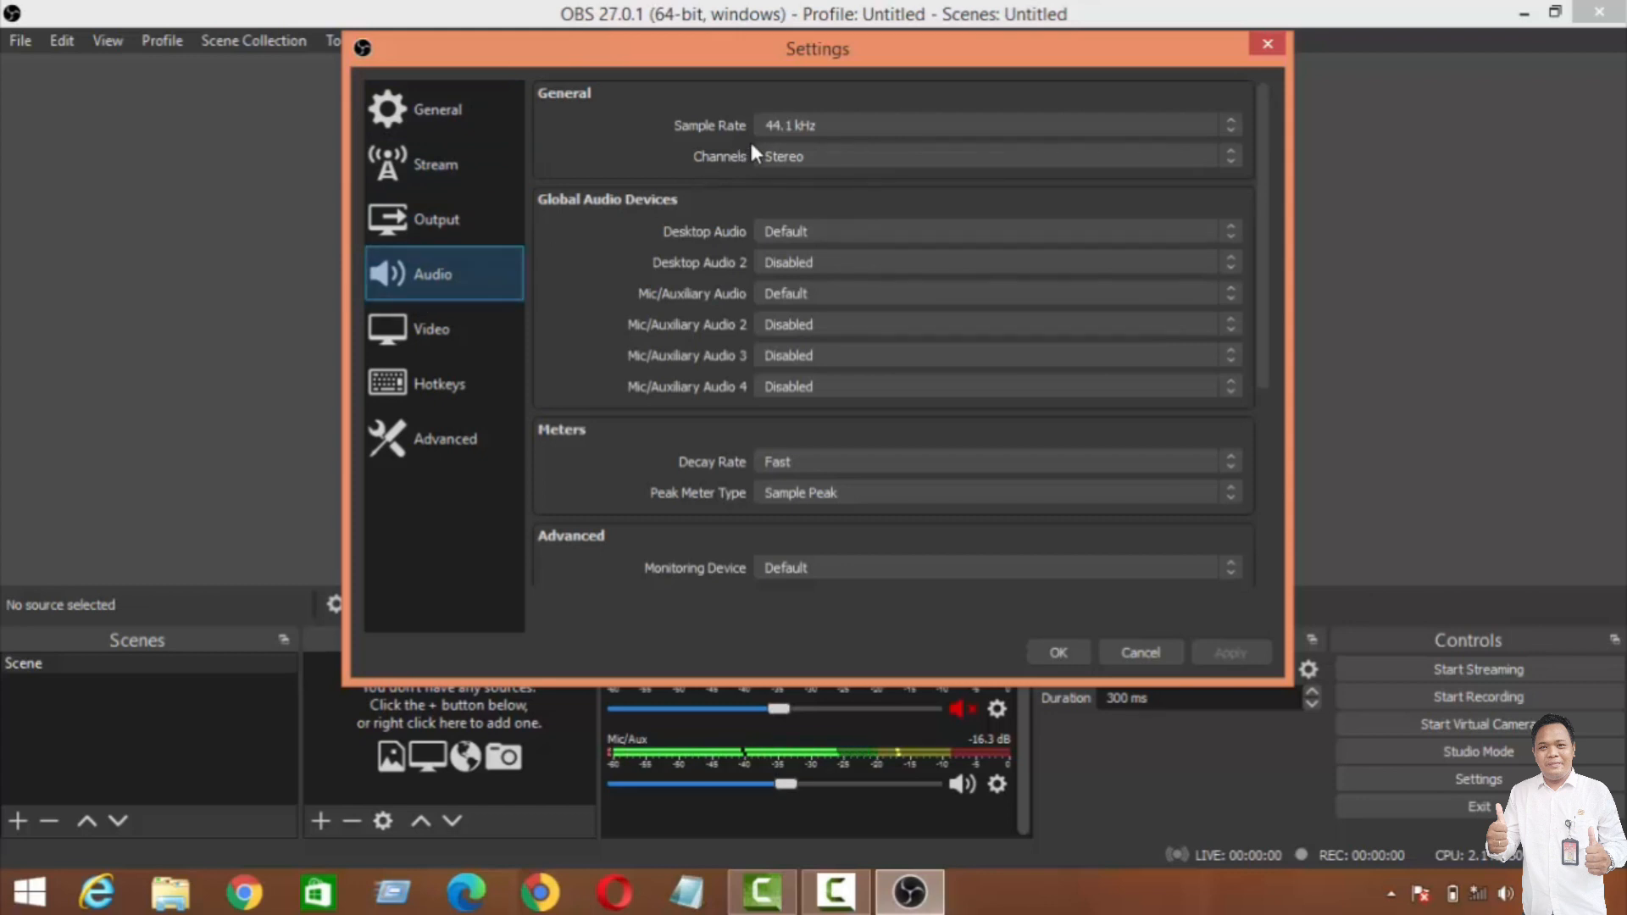
left_click(830, 126)
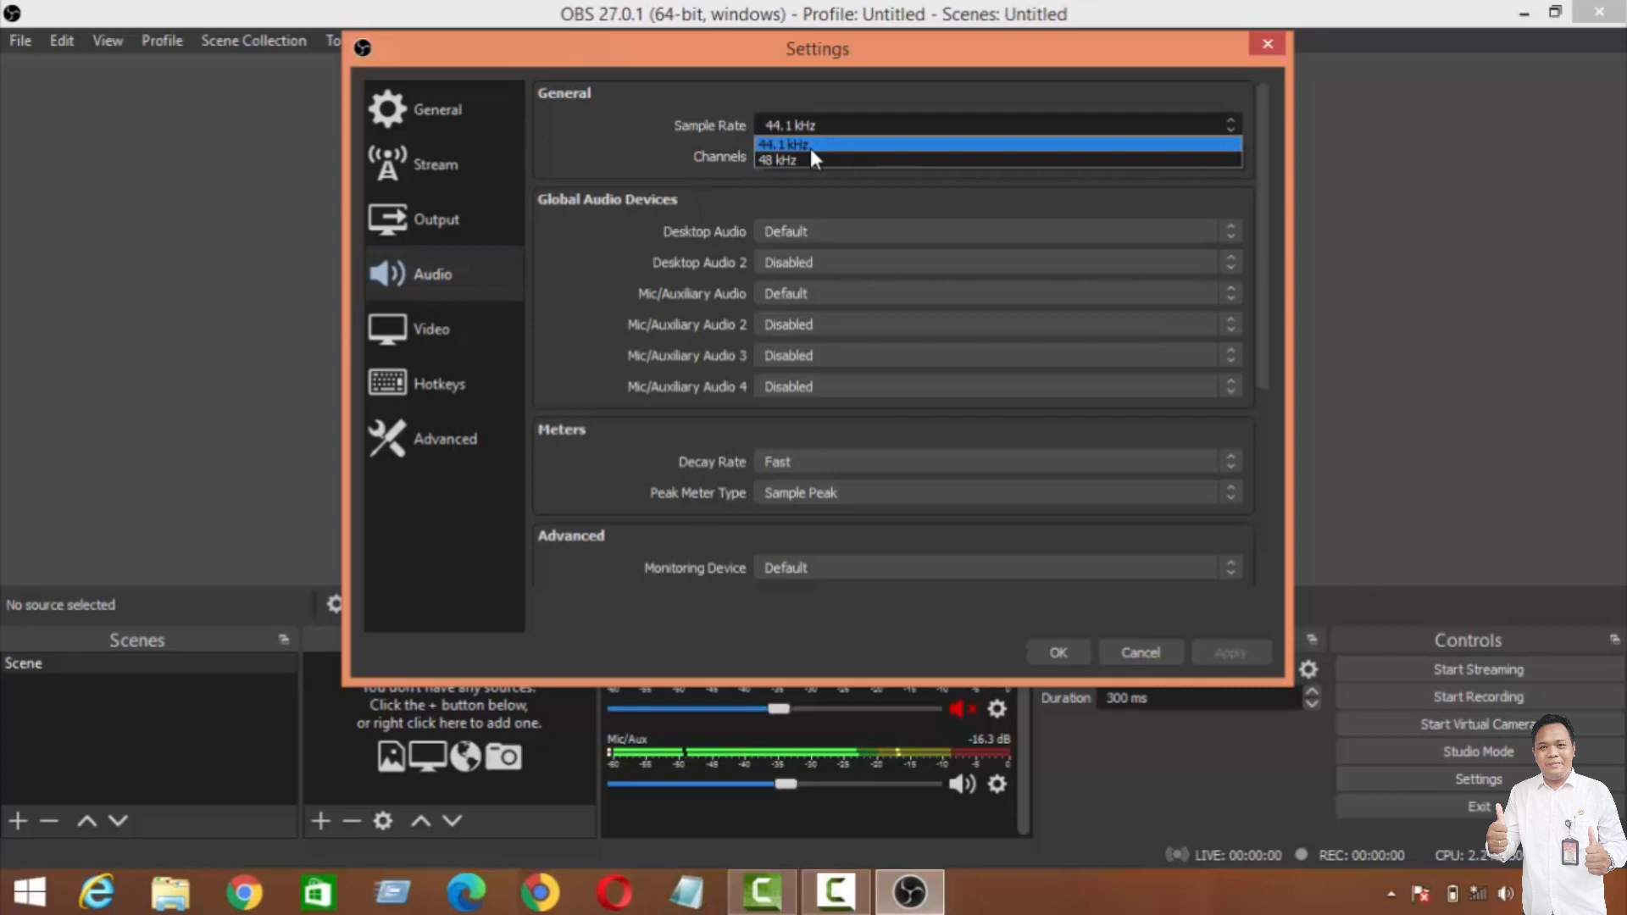
left_click(807, 145)
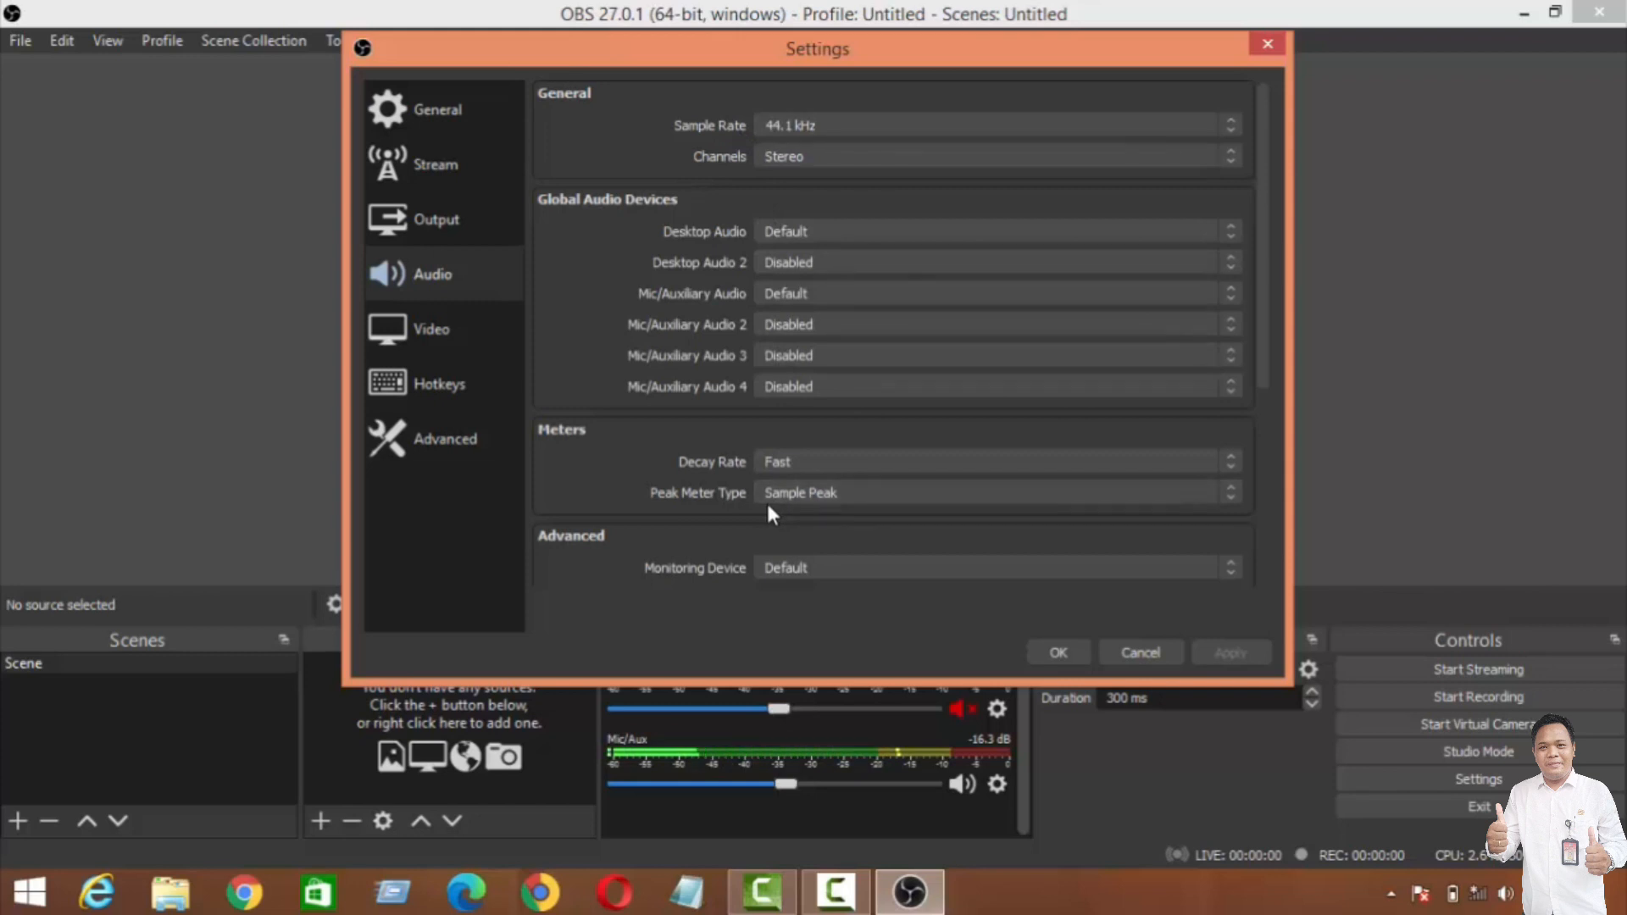
Step: Show the Video settings and mark the Base (Canvas) Resolution and the Common FPS Values setting with red pen strokes
left_click(446, 333)
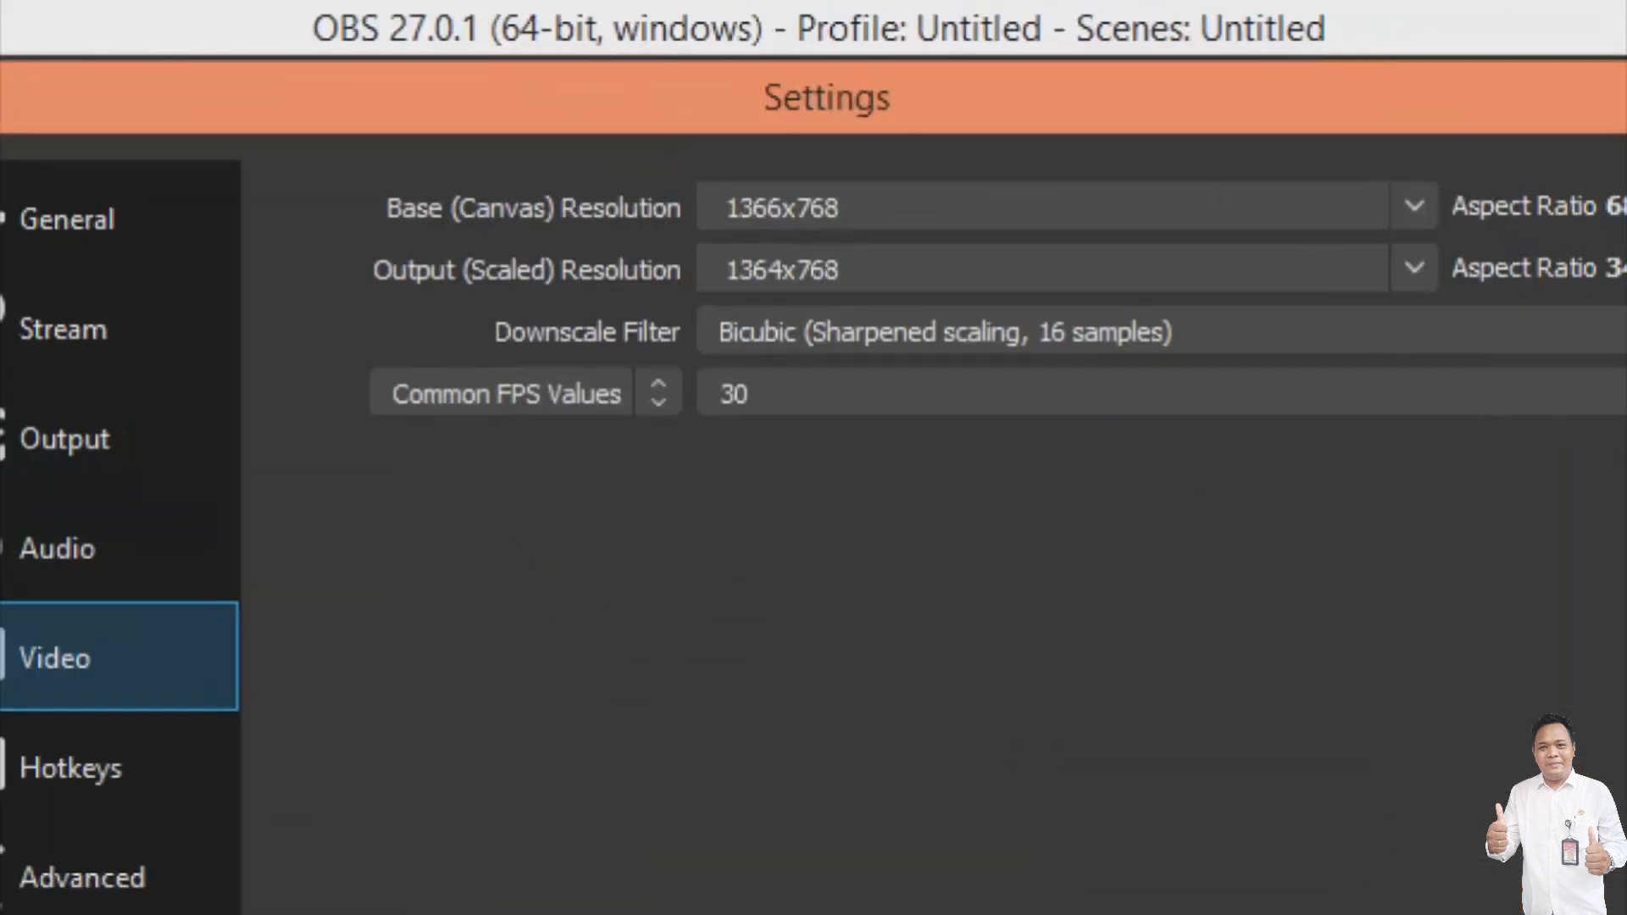
left_click_drag(697, 233, 833, 226)
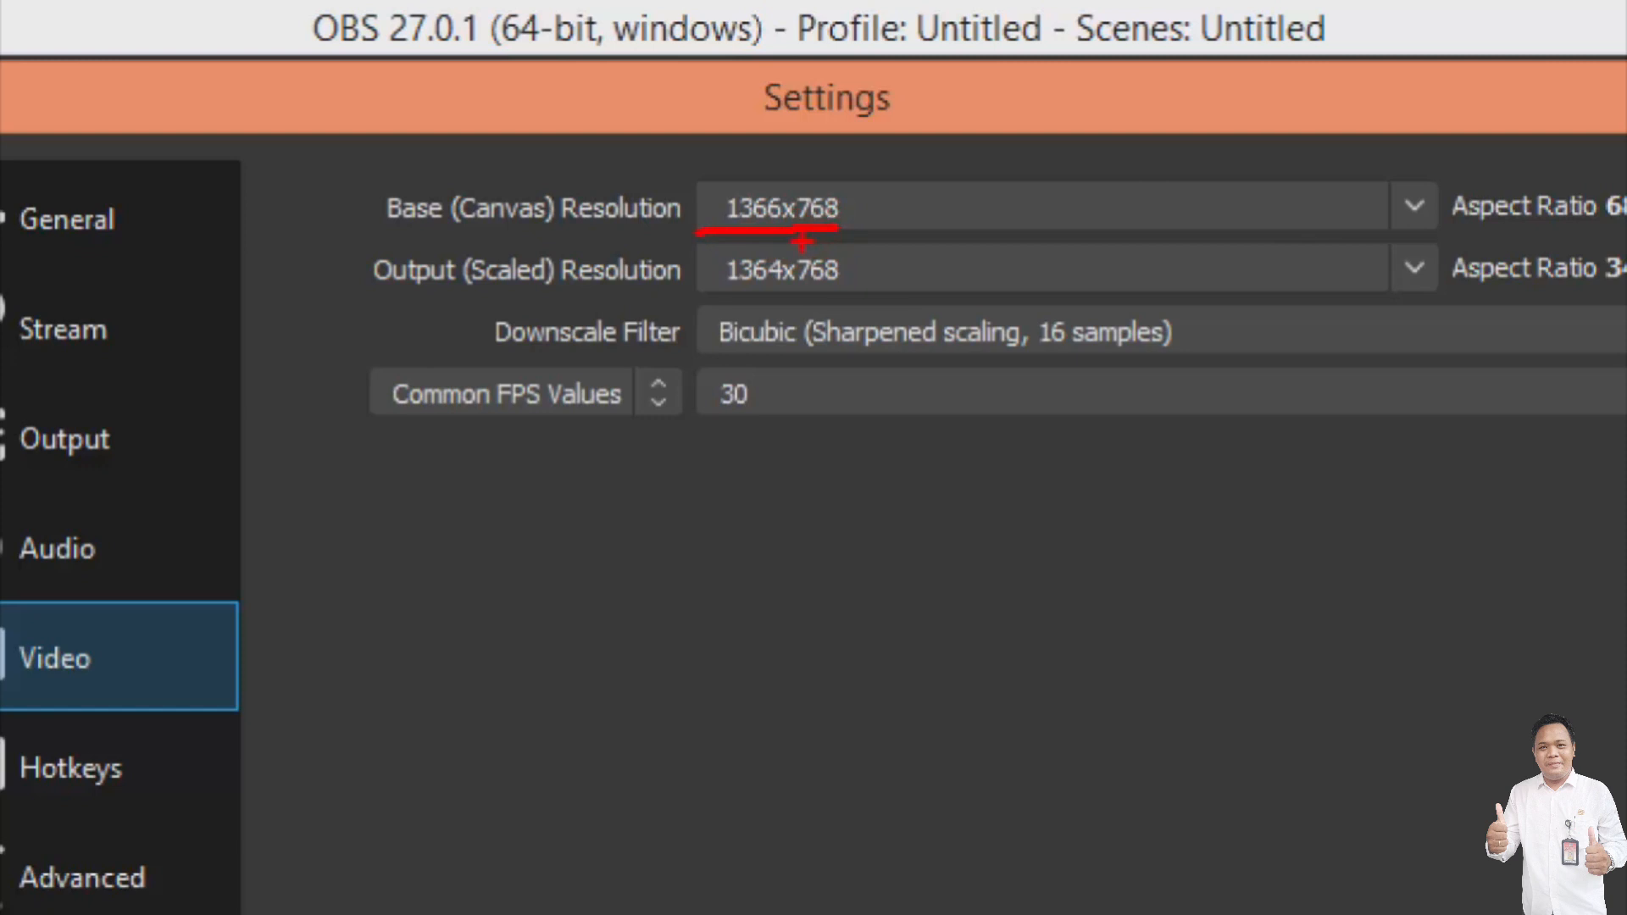
left_click_drag(438, 418, 789, 433)
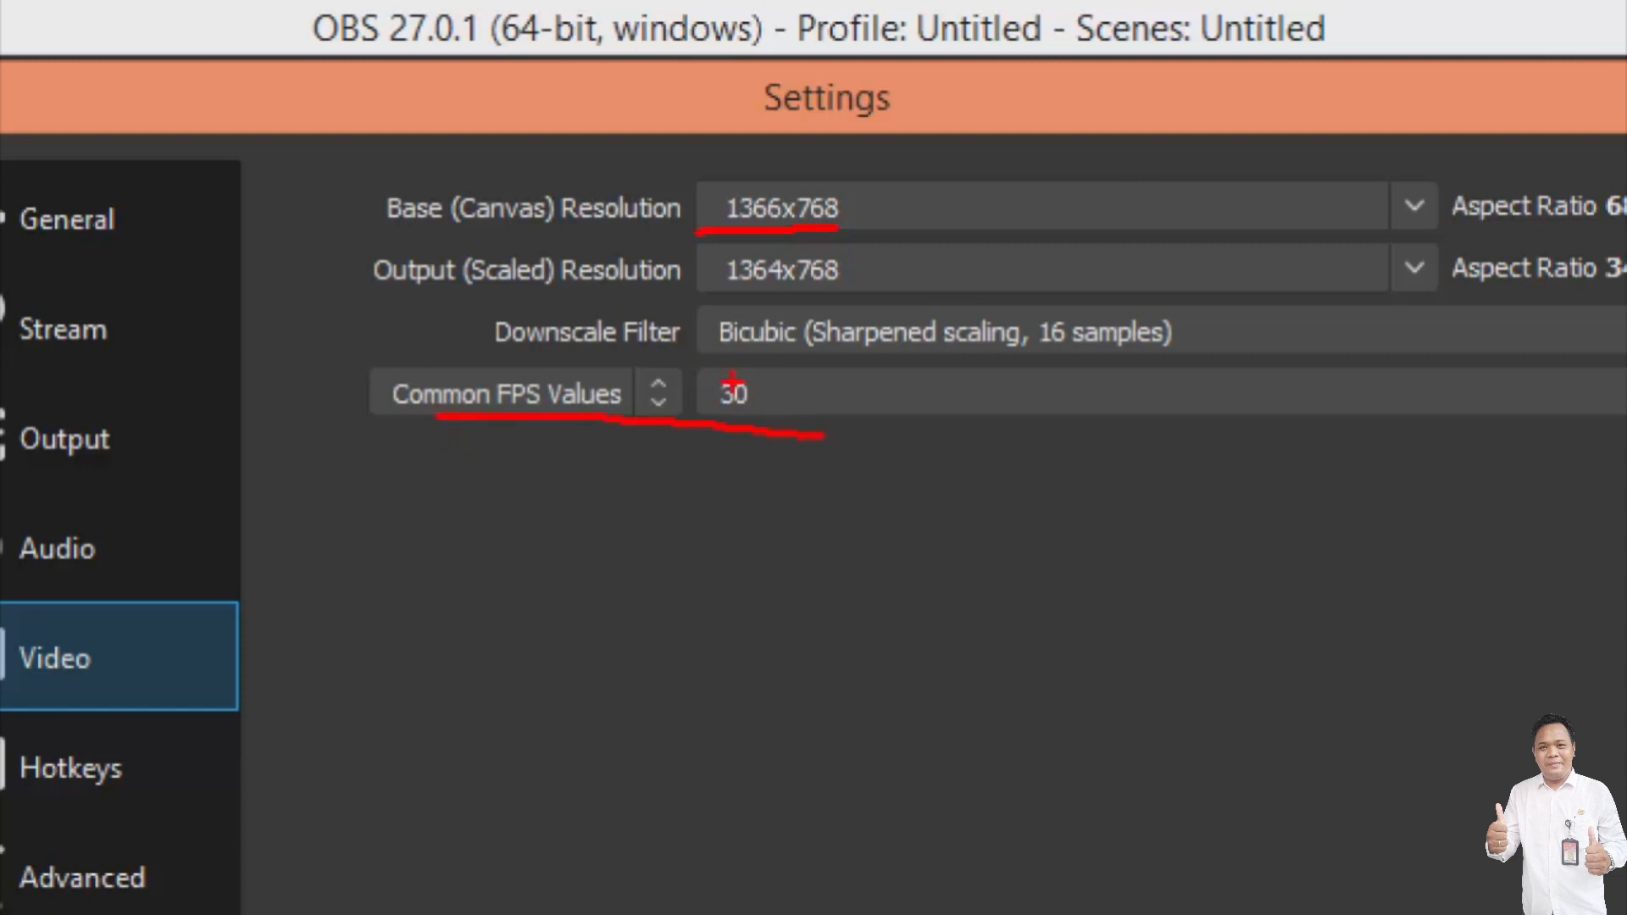
left_click_drag(769, 363, 776, 439)
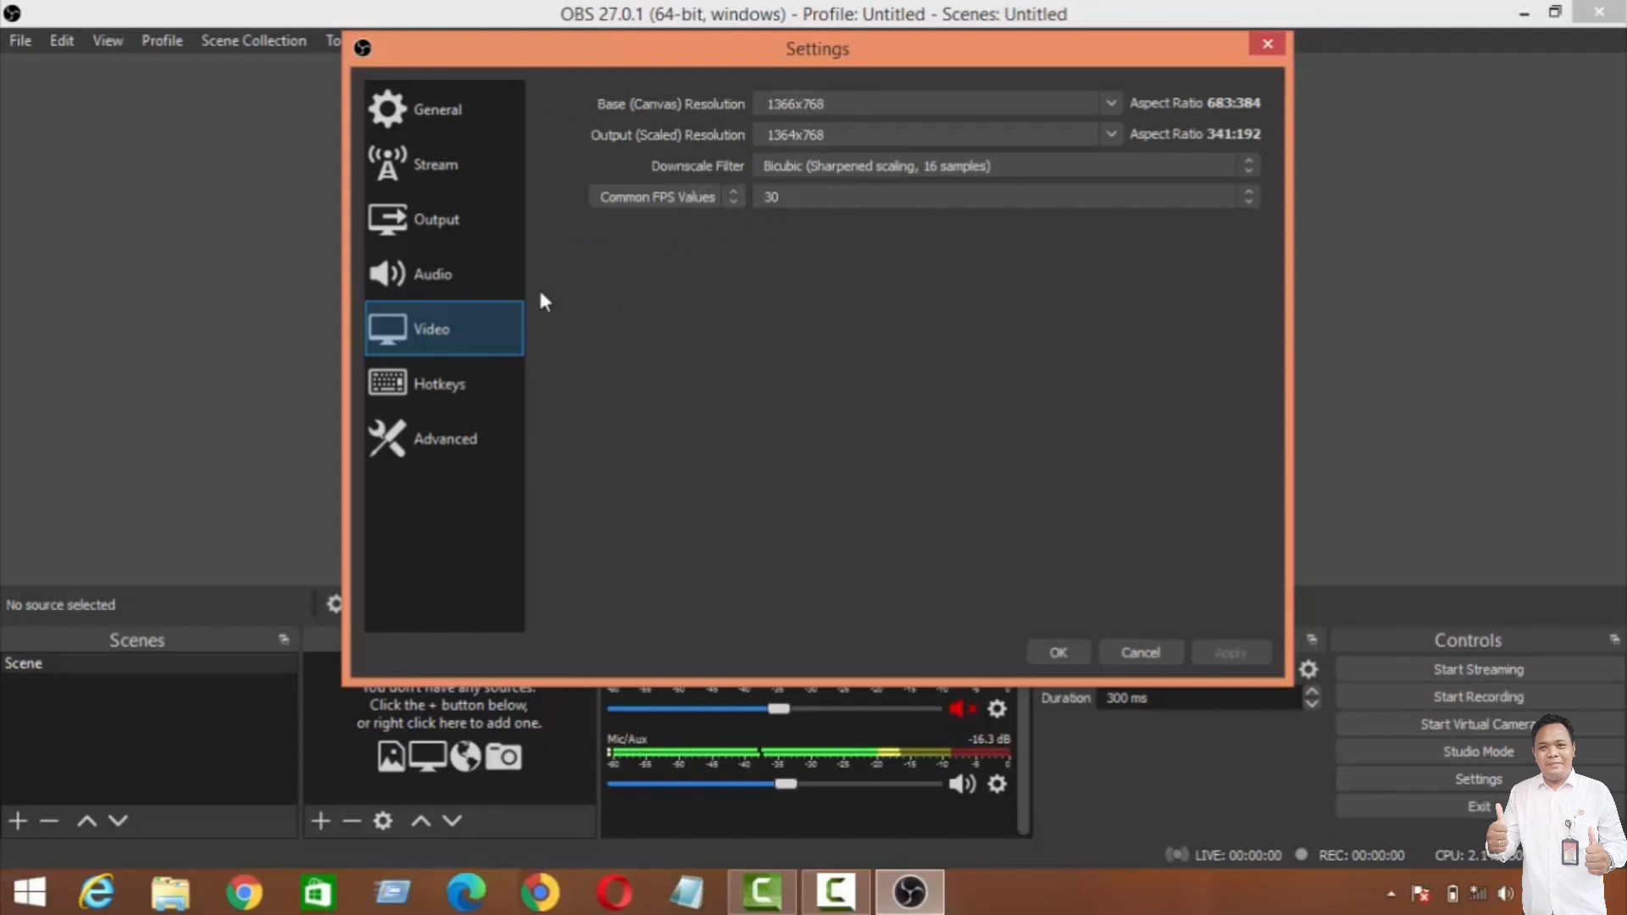
Step: Review the Advanced settings, including the recording options, and accept the settings
left_click(447, 430)
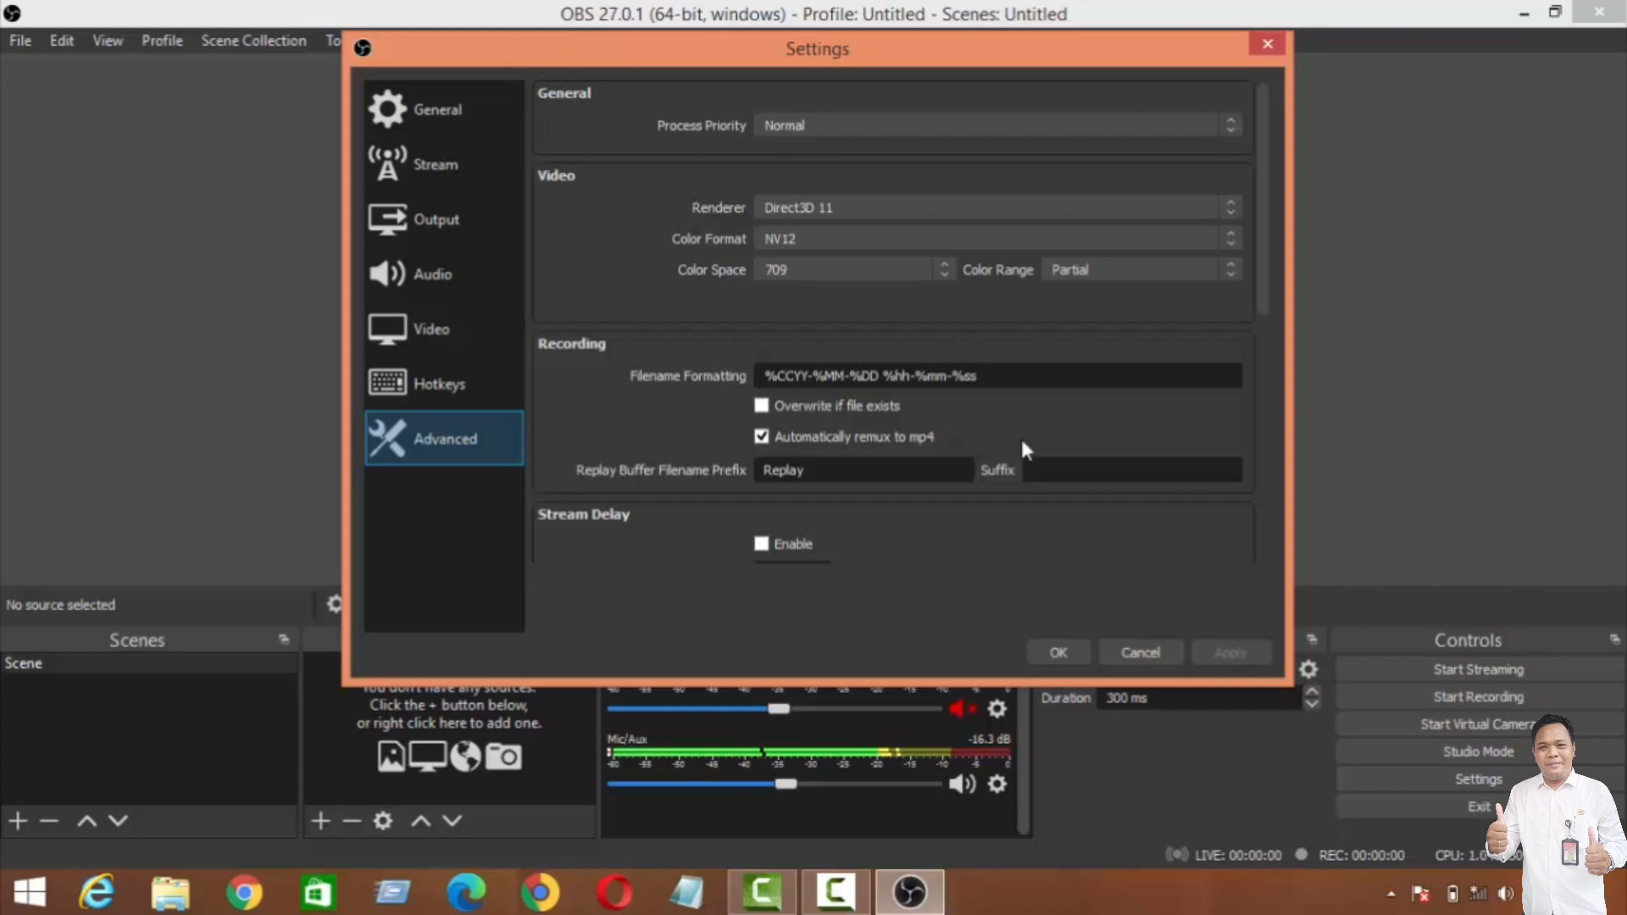
left_click(1069, 648)
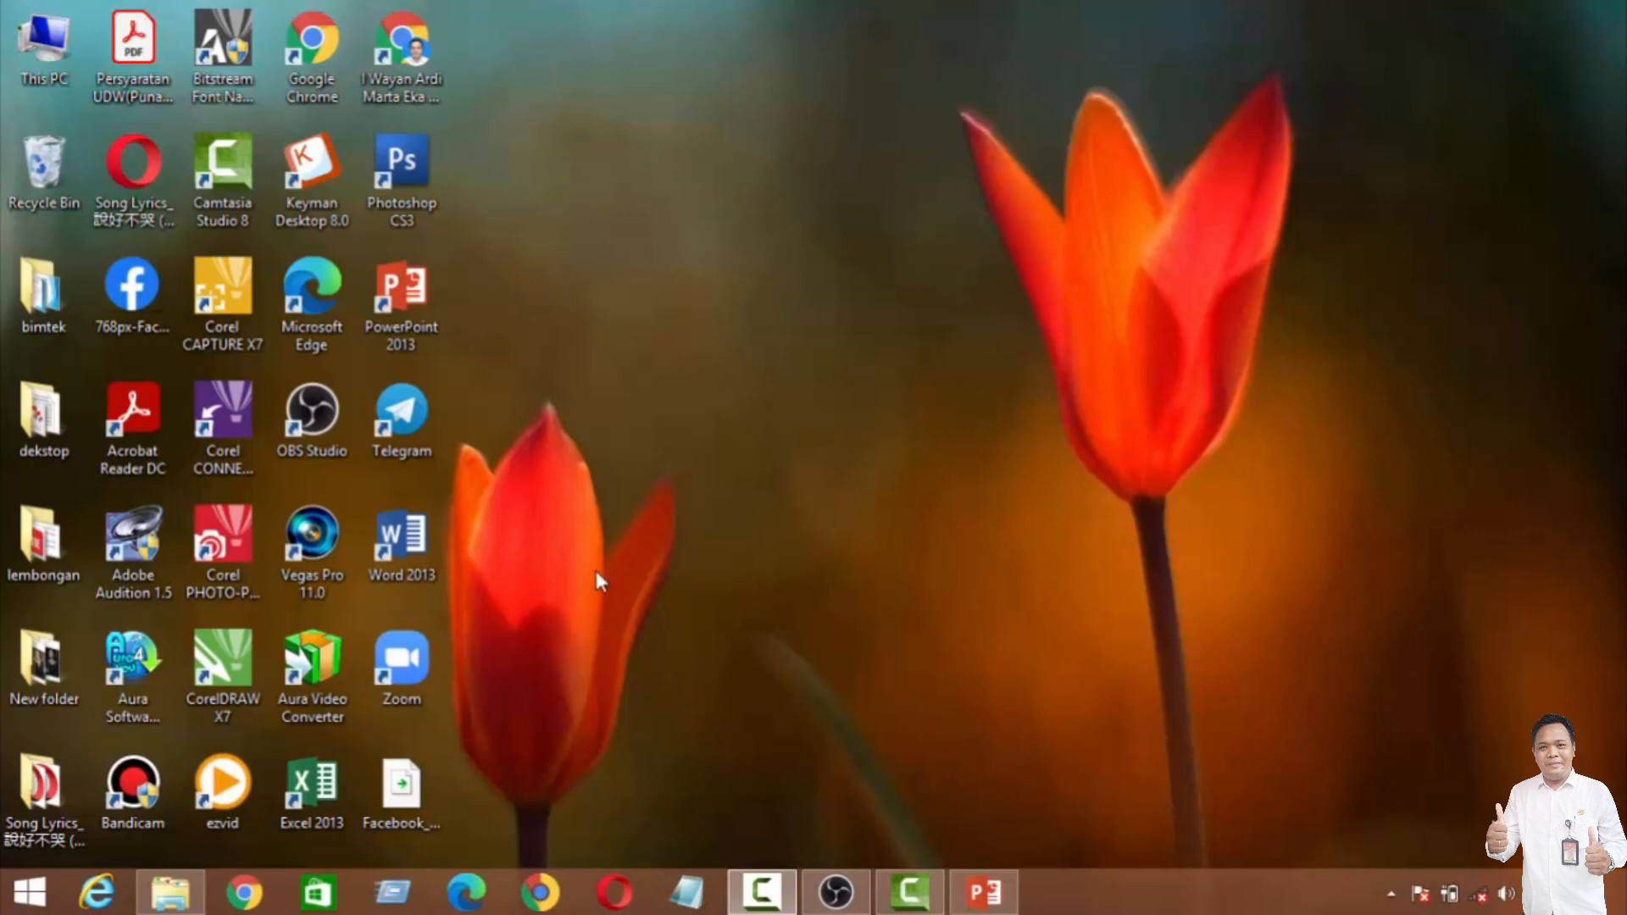
Step: Switch to PowerPoint with the presentation "MEDIA PEMBELAJARAN BAB 1, Topik A,B.pptx"
left_click(984, 890)
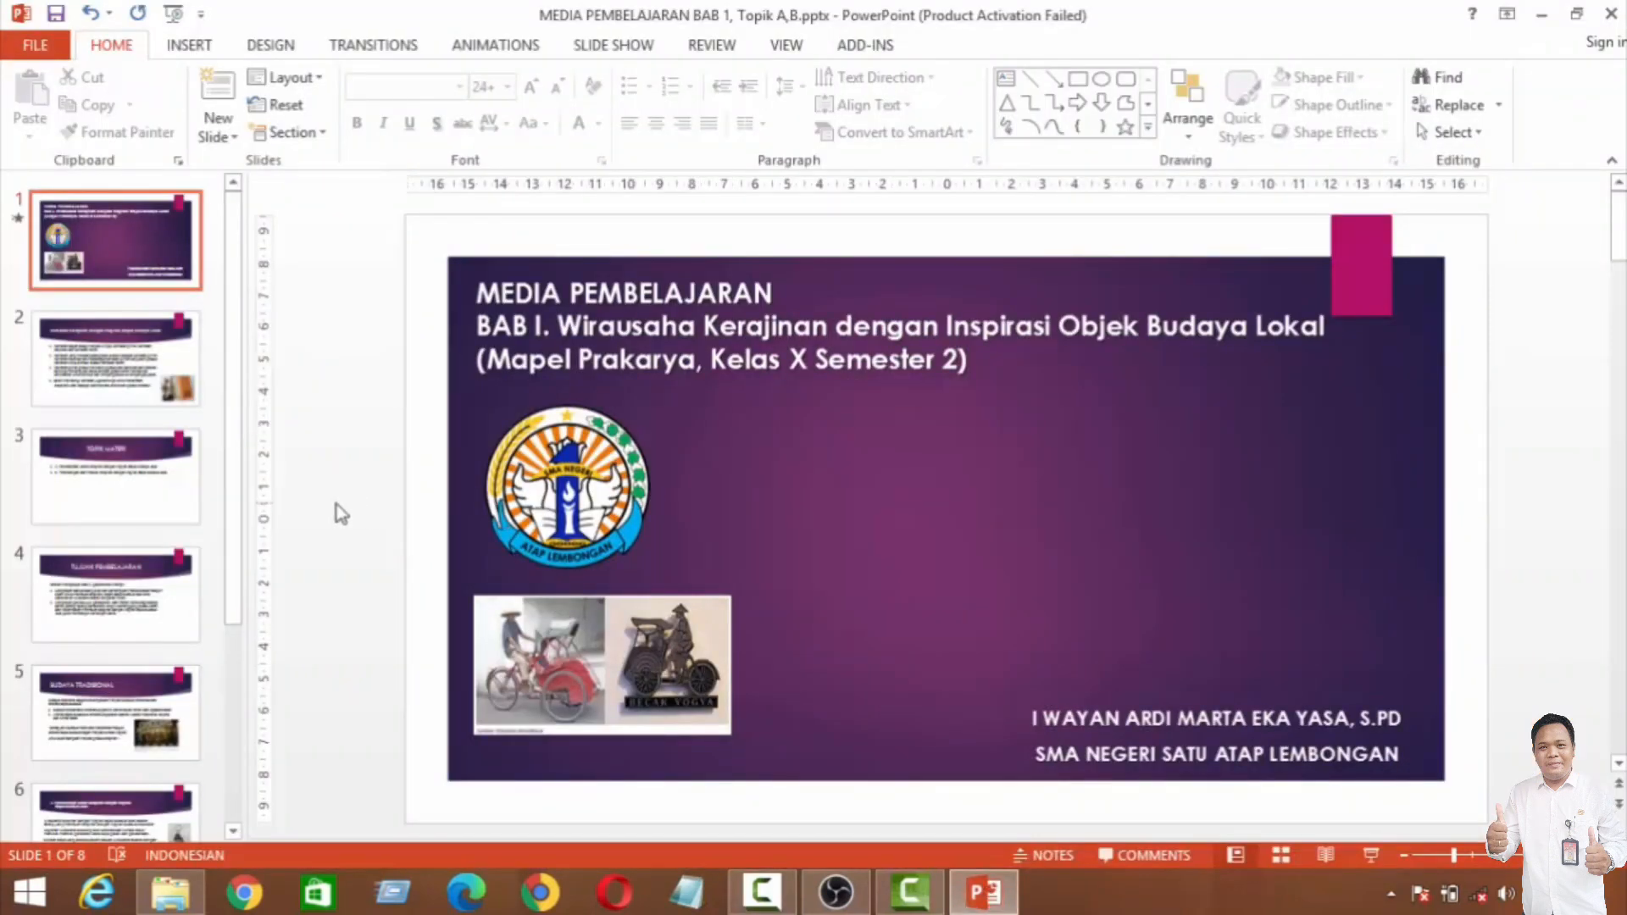
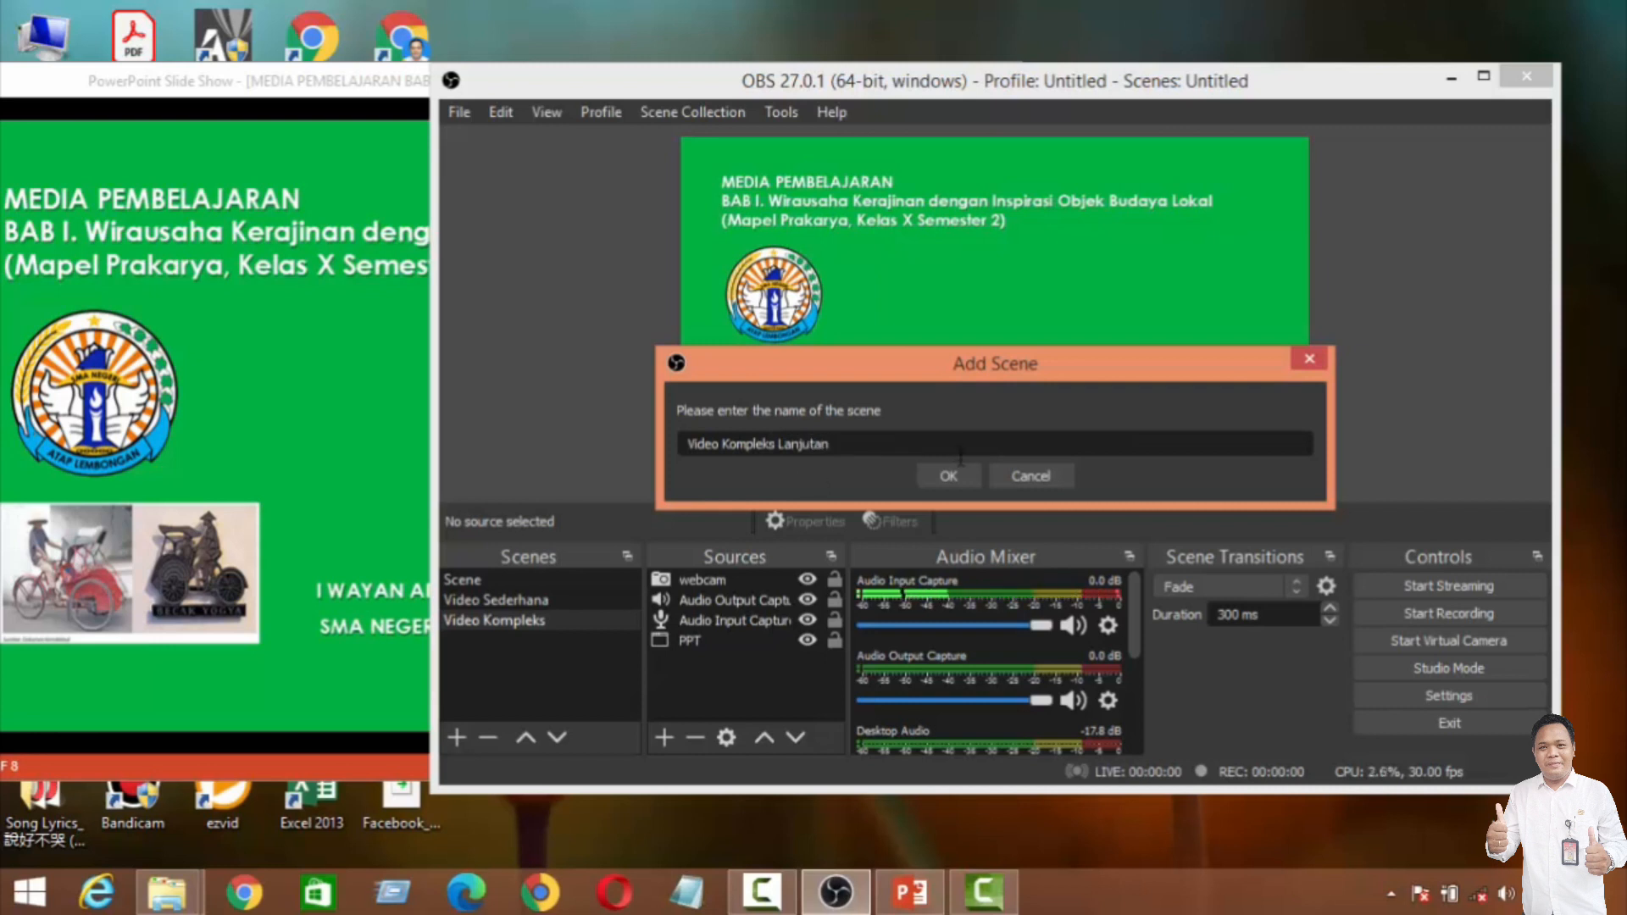
Step: Create the scene "Video Kompleks Lanjutan", maximize the OBS window and keep the new scene selected
left_click(948, 480)
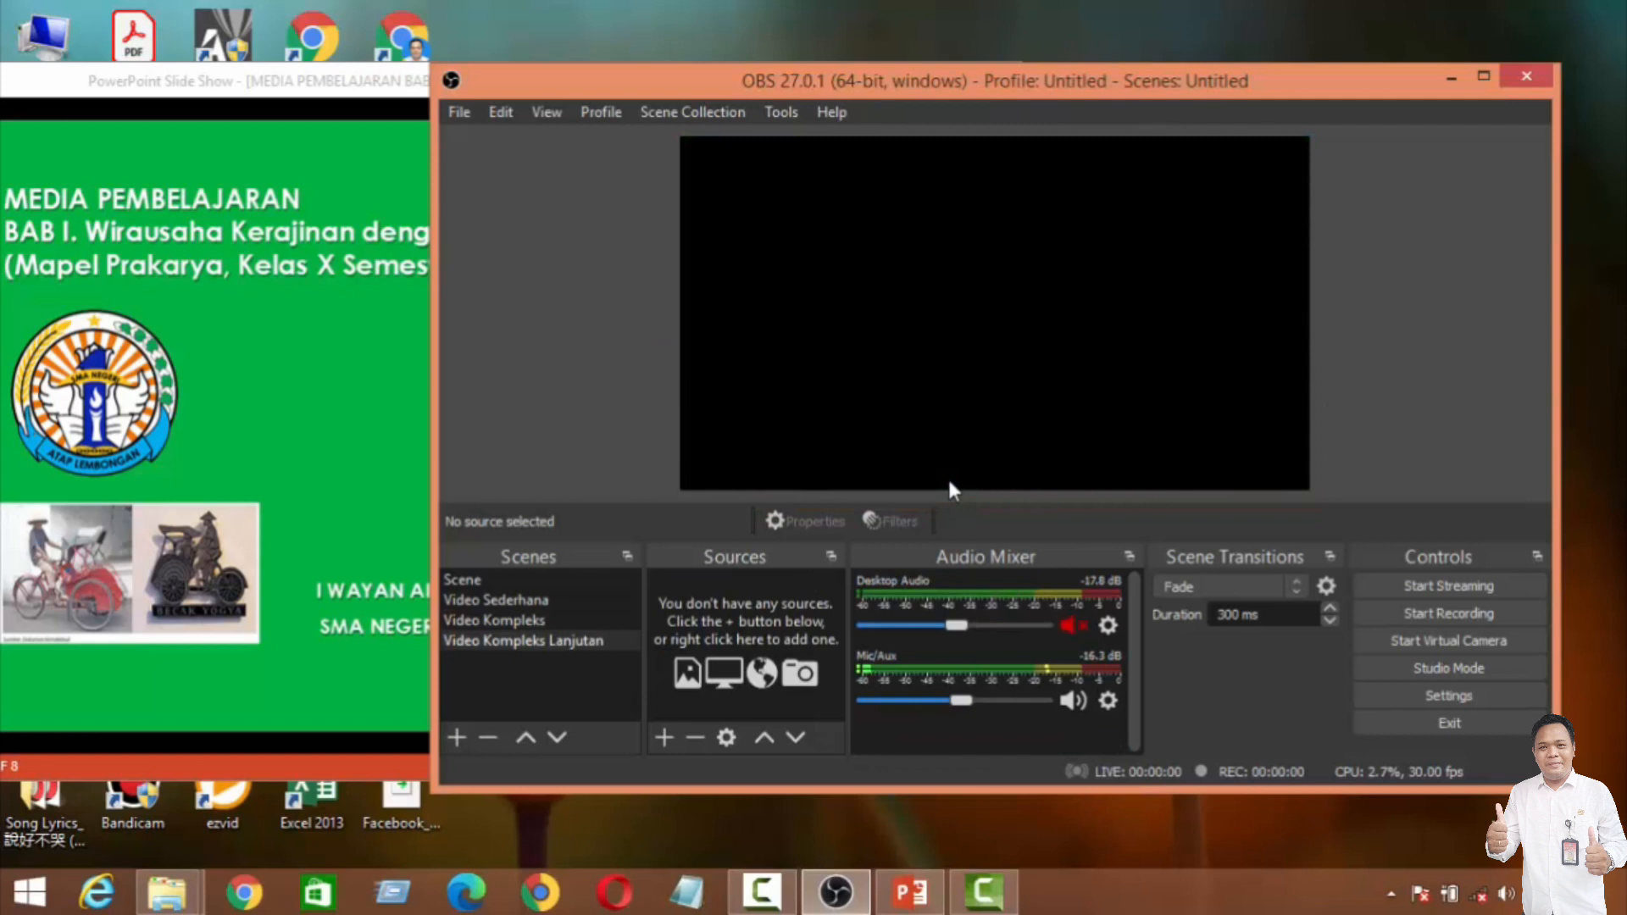
left_click(1485, 78)
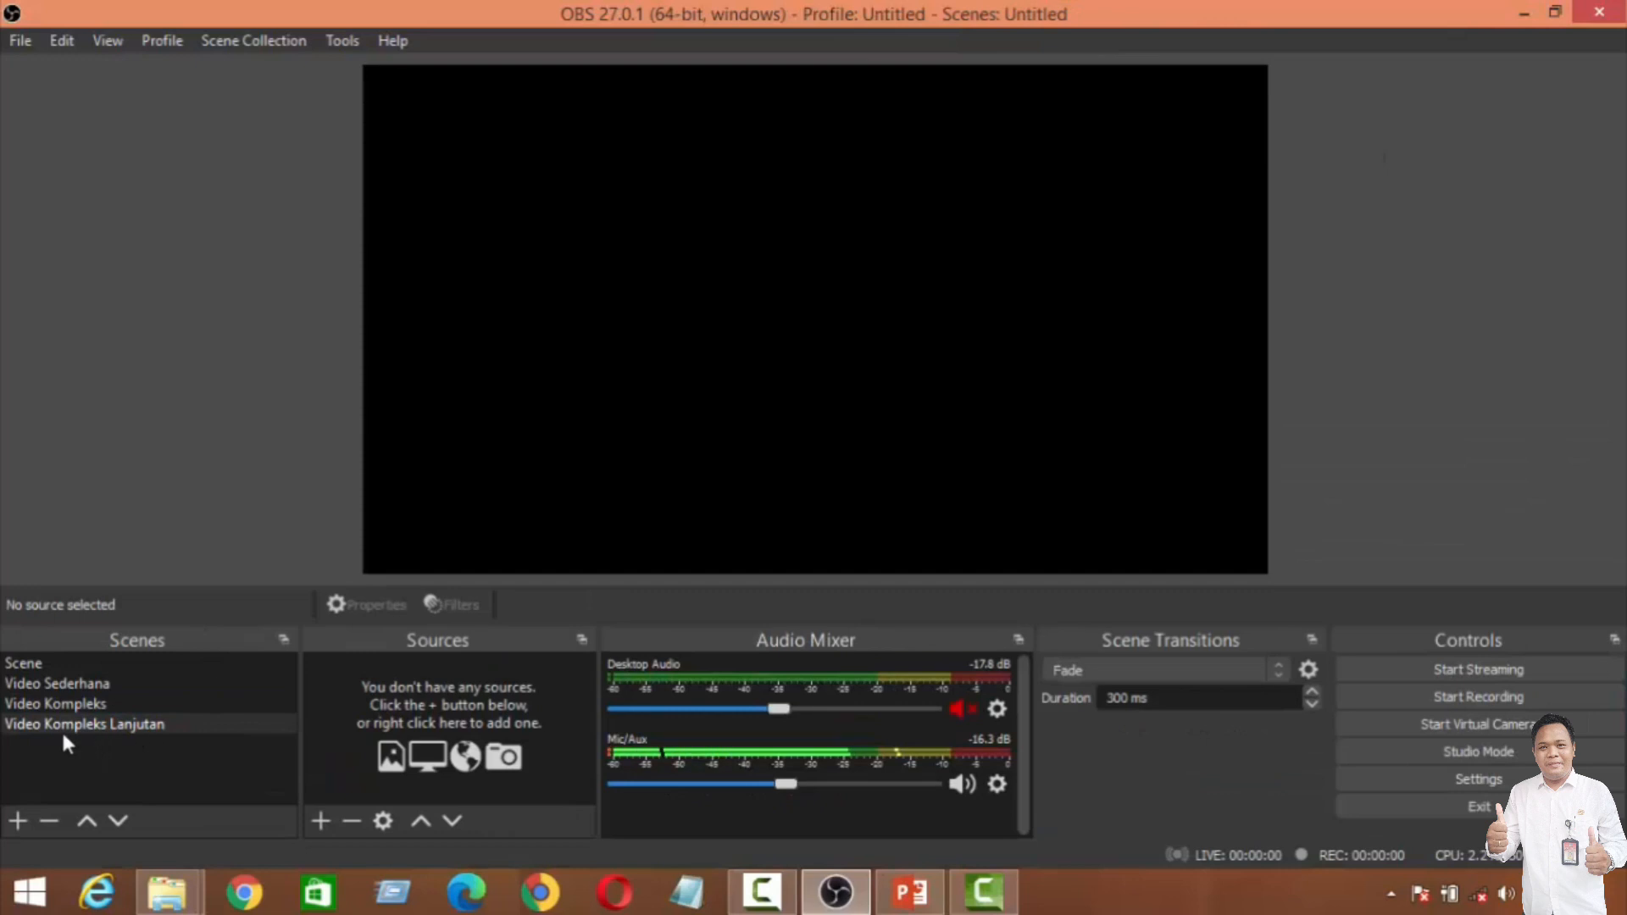
left_click(129, 705)
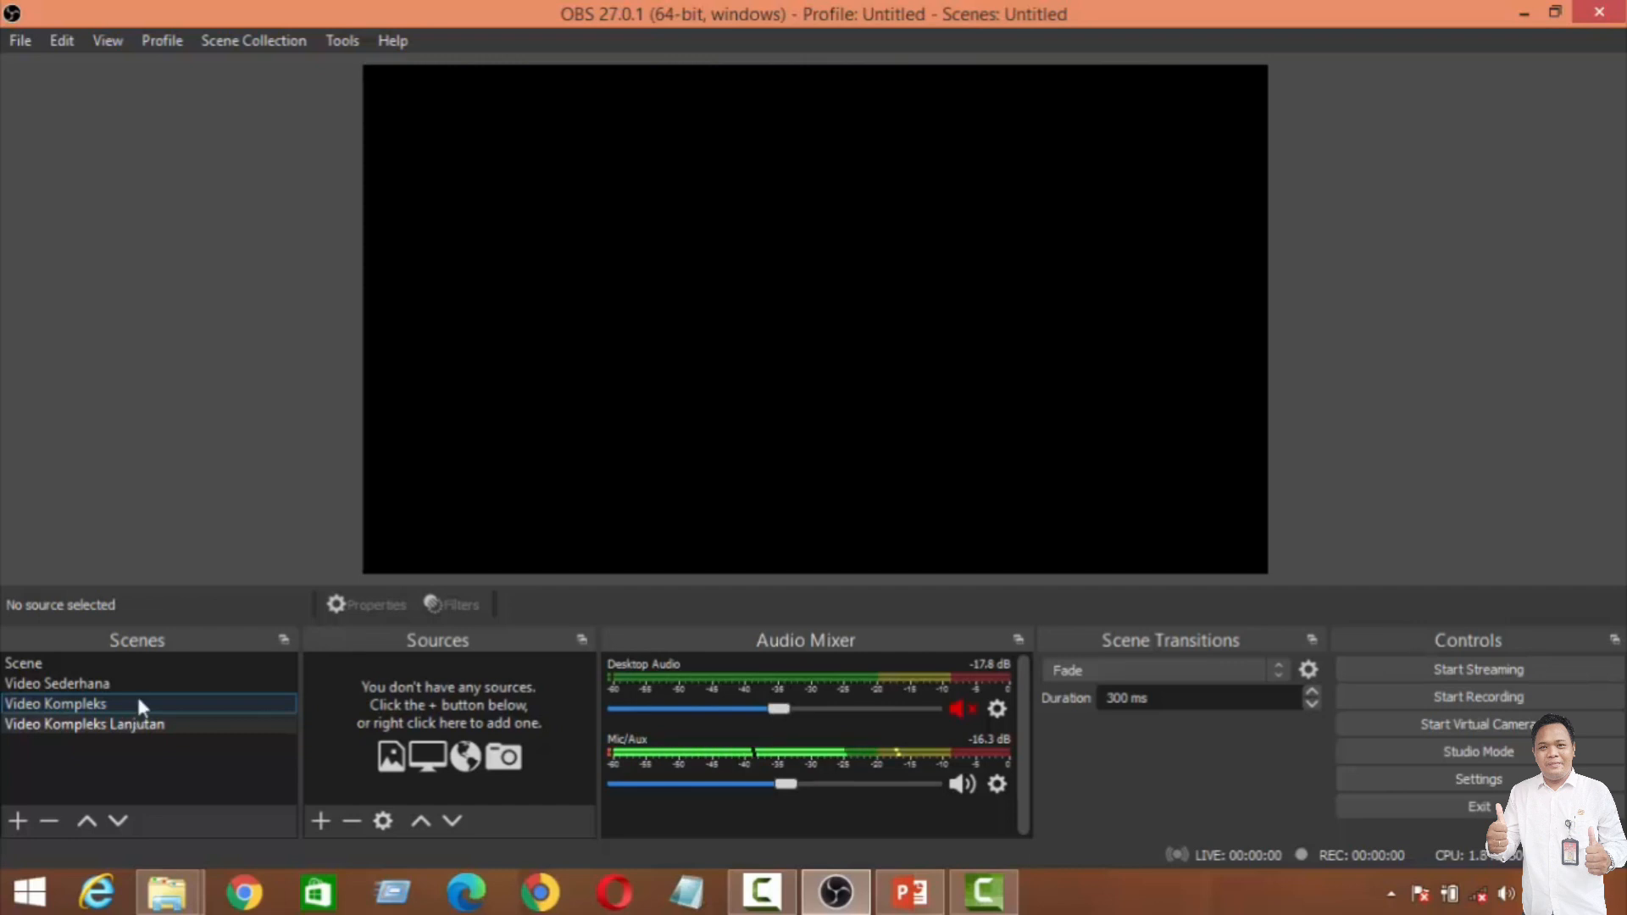
left_click(217, 721)
Step: Add the existing Audio Input Capture source to the "Video Kompleks Lanjutan" scene
left_click(321, 819)
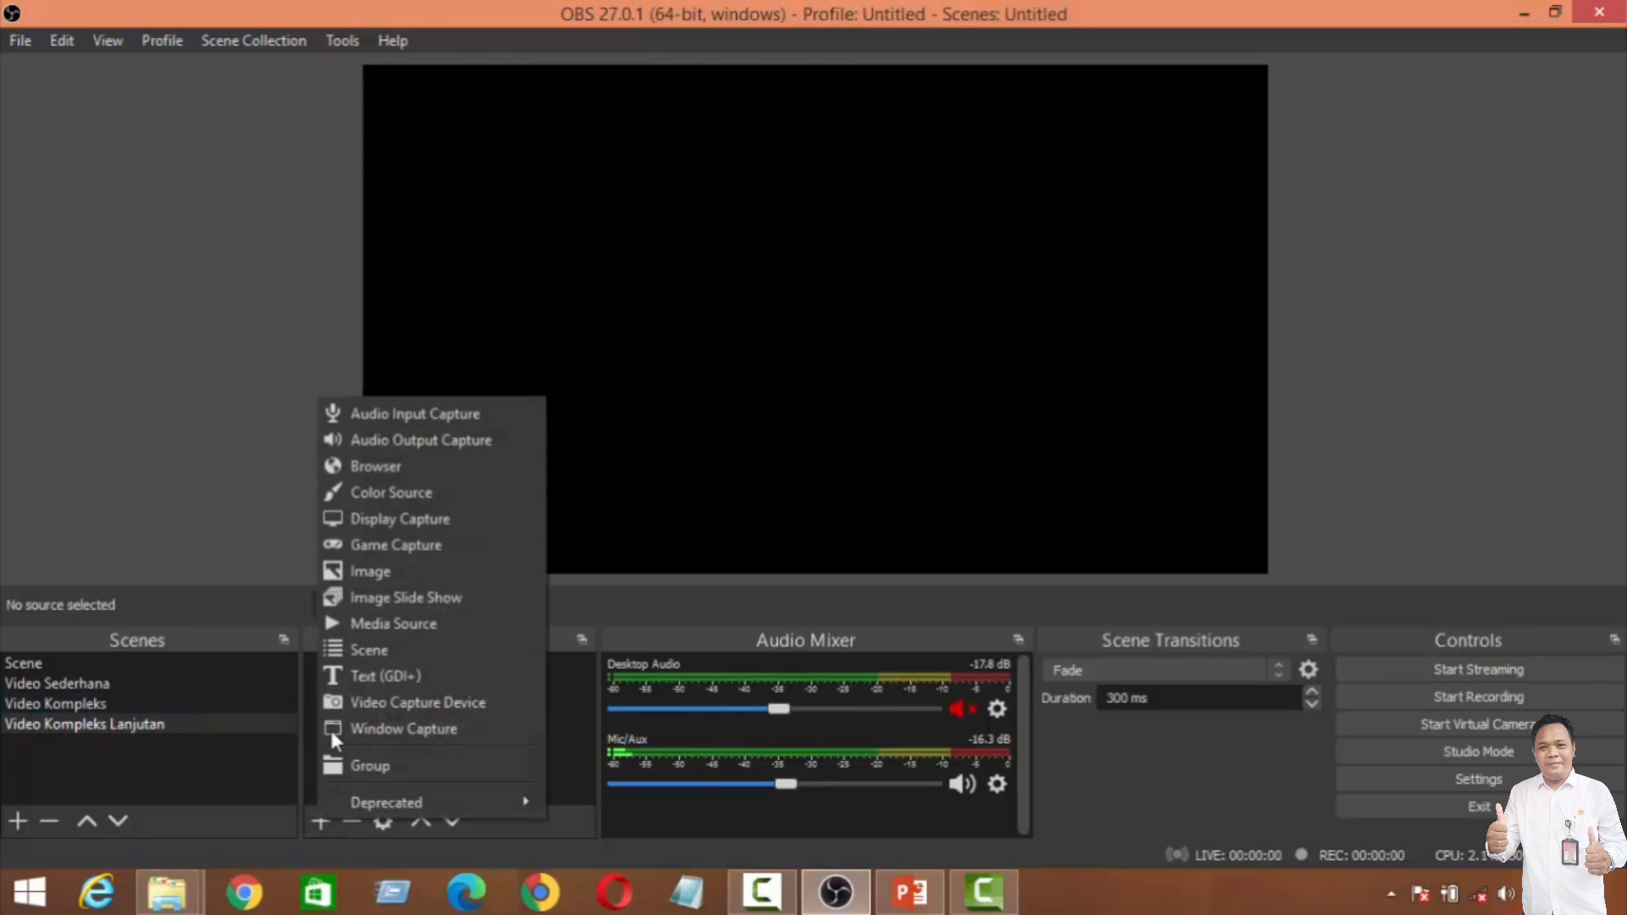
left_click(432, 415)
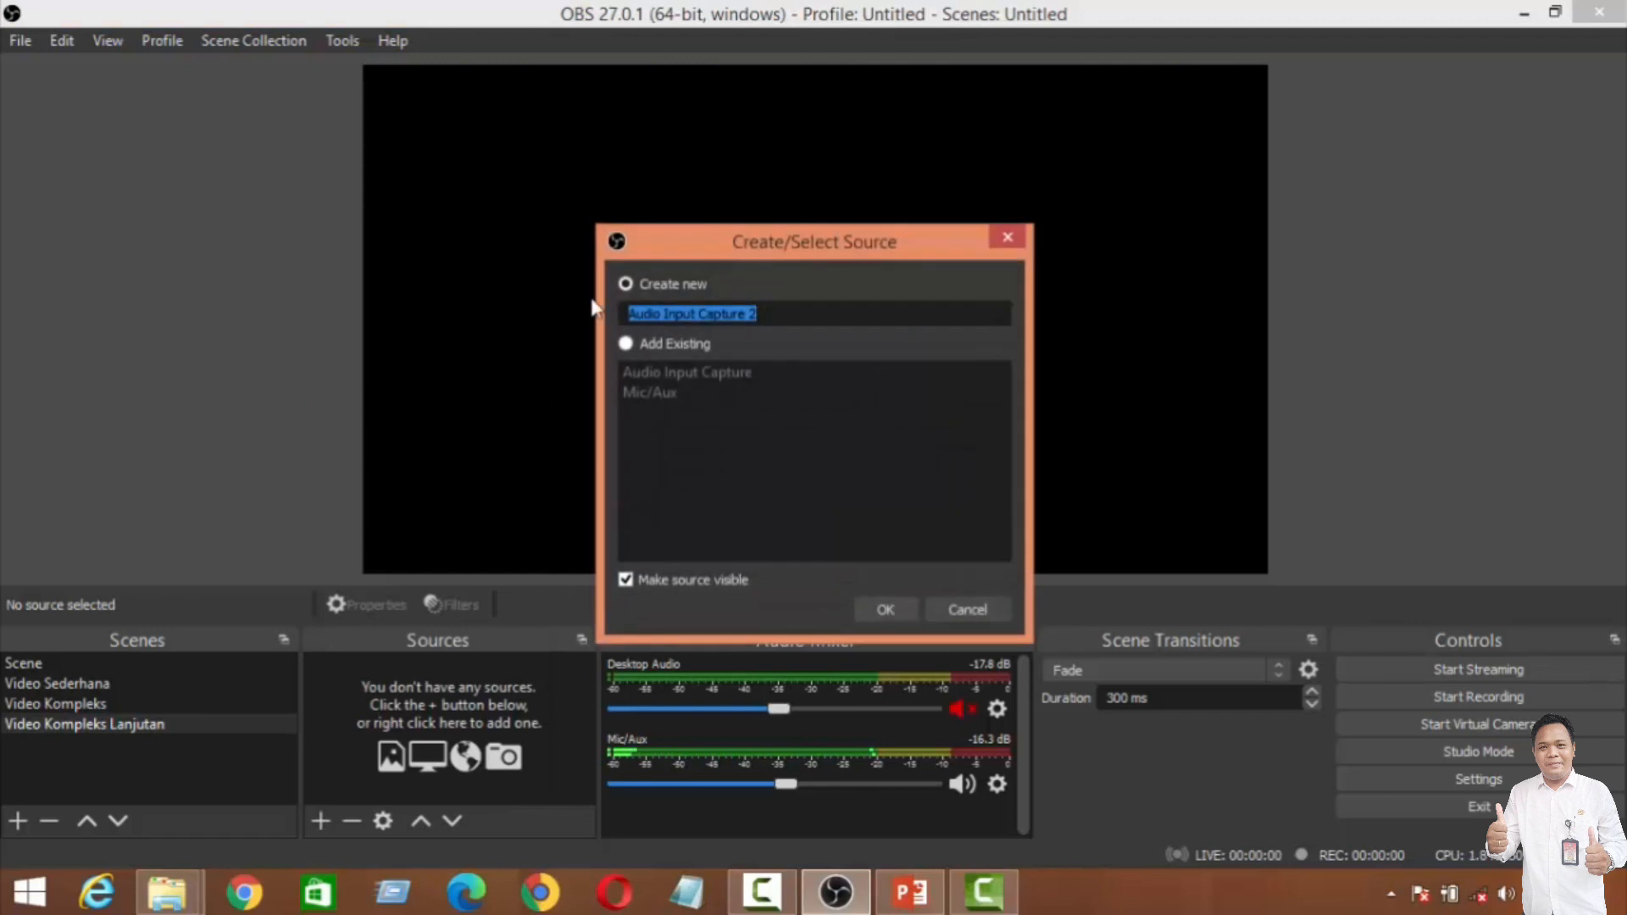
left_click(628, 344)
left_click(643, 369)
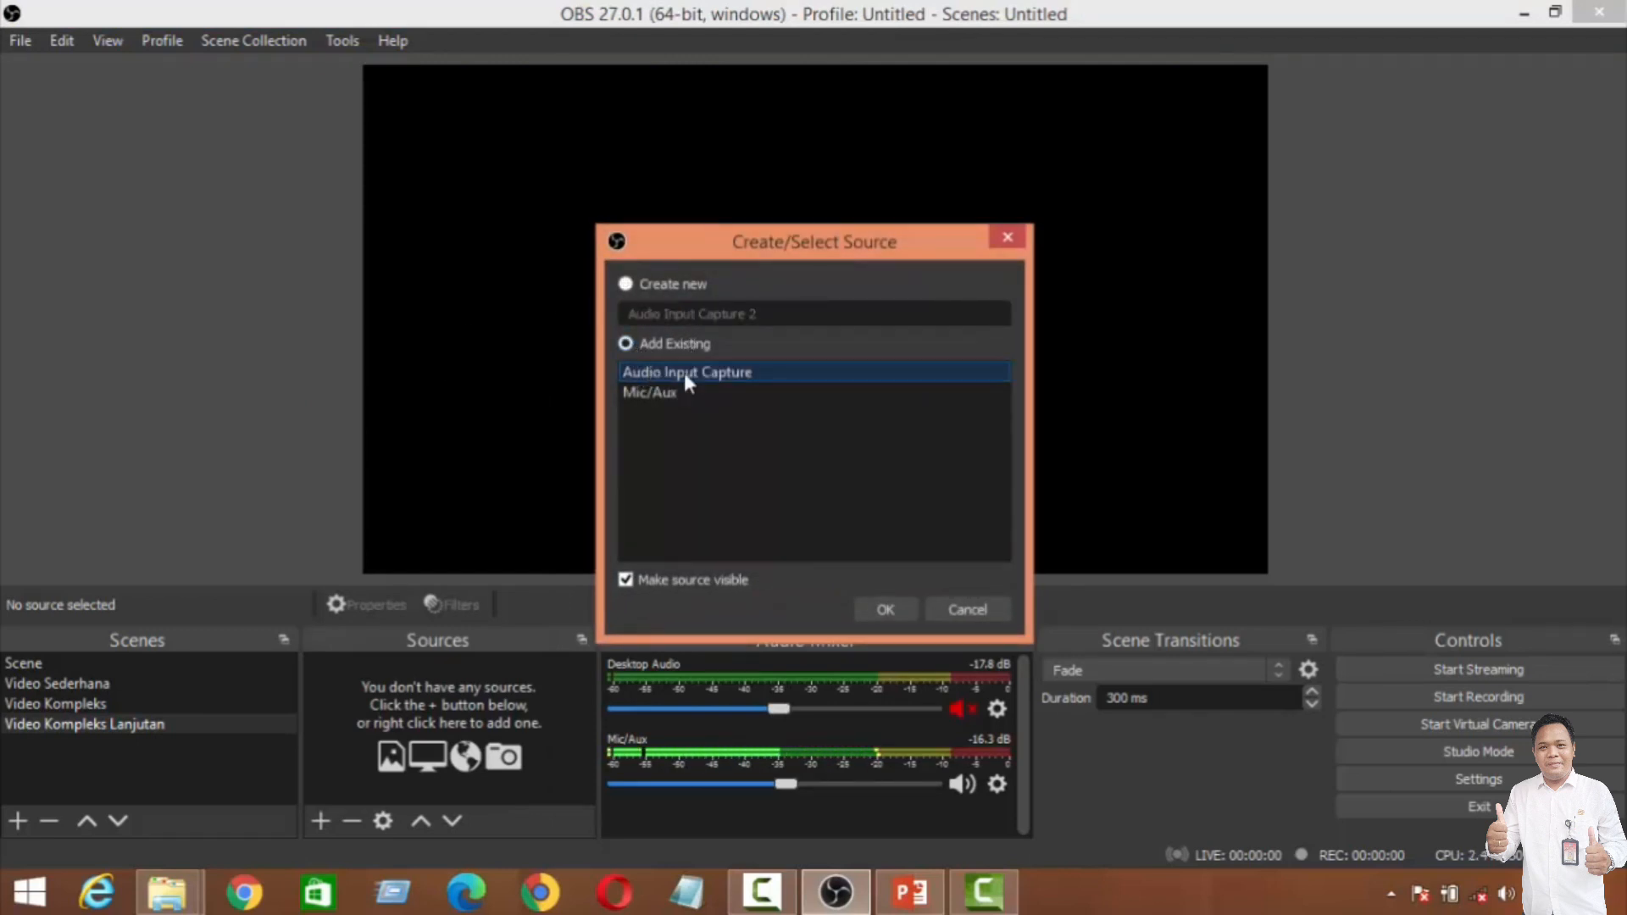
left_click(883, 607)
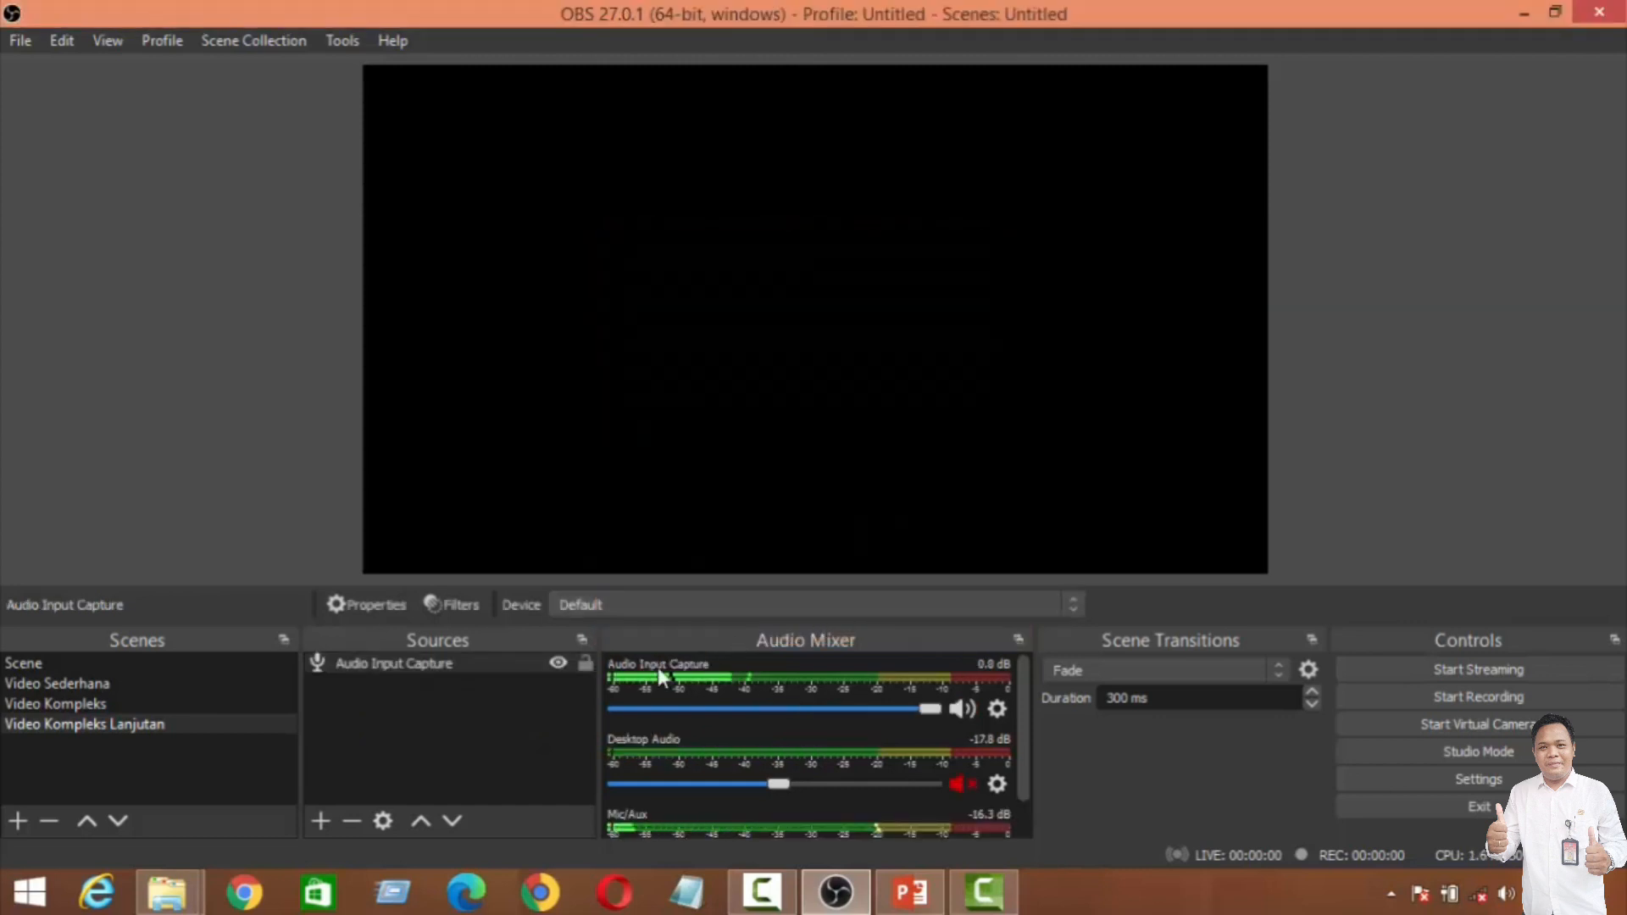
Step: Add the existing Audio Output Capture source to the "Video Kompleks Lanjutan" scene
left_click(319, 819)
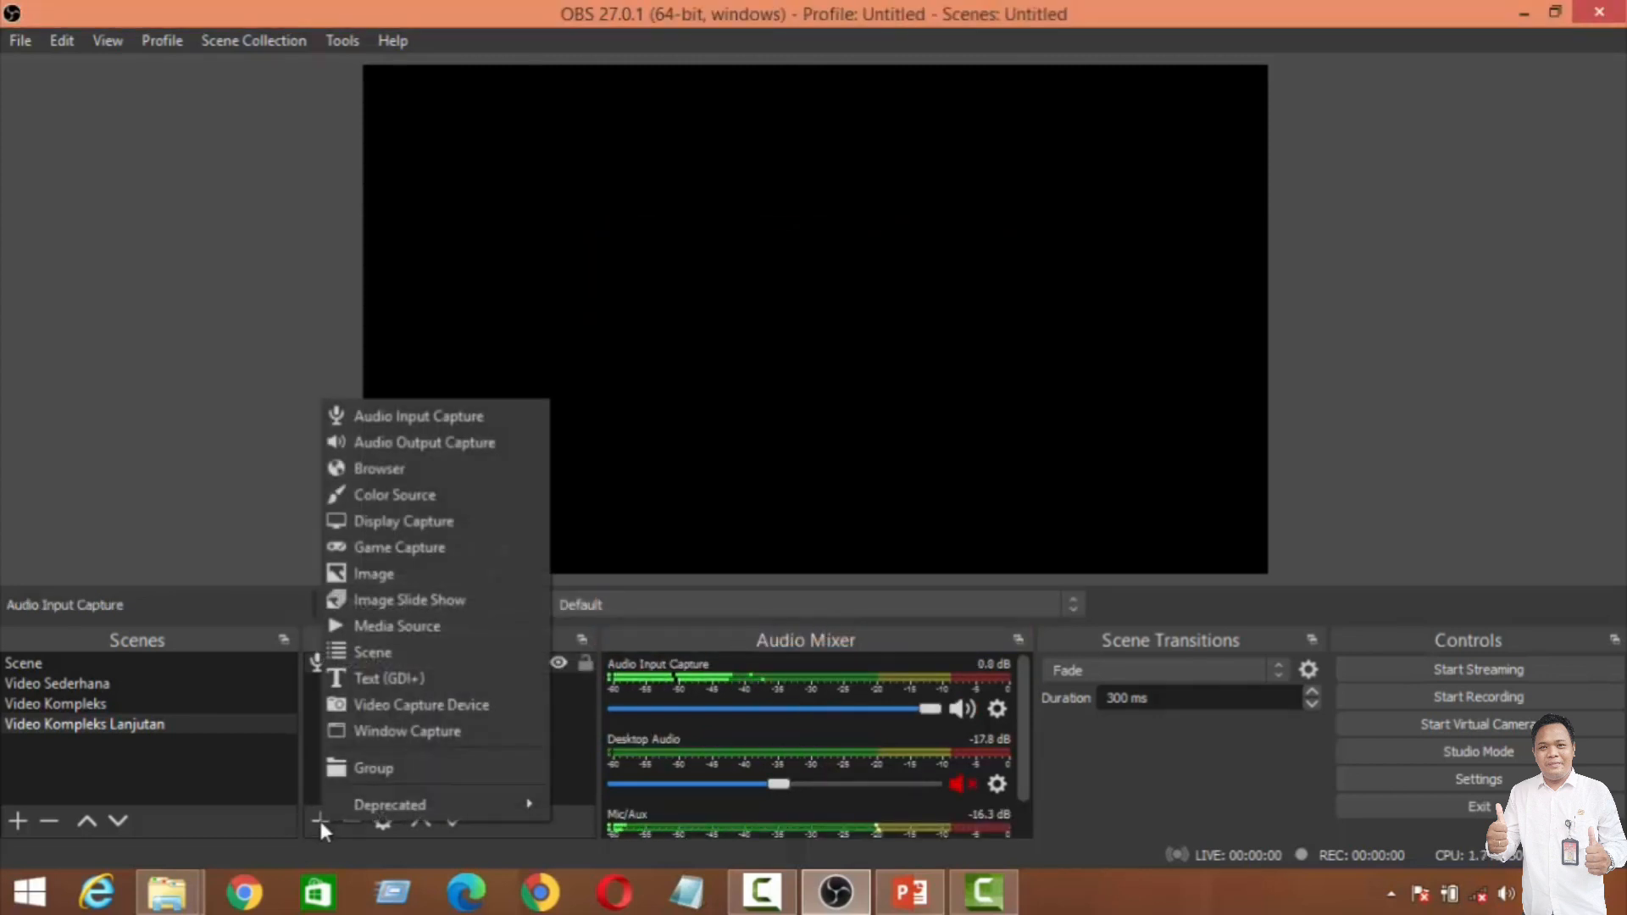
left_click(442, 450)
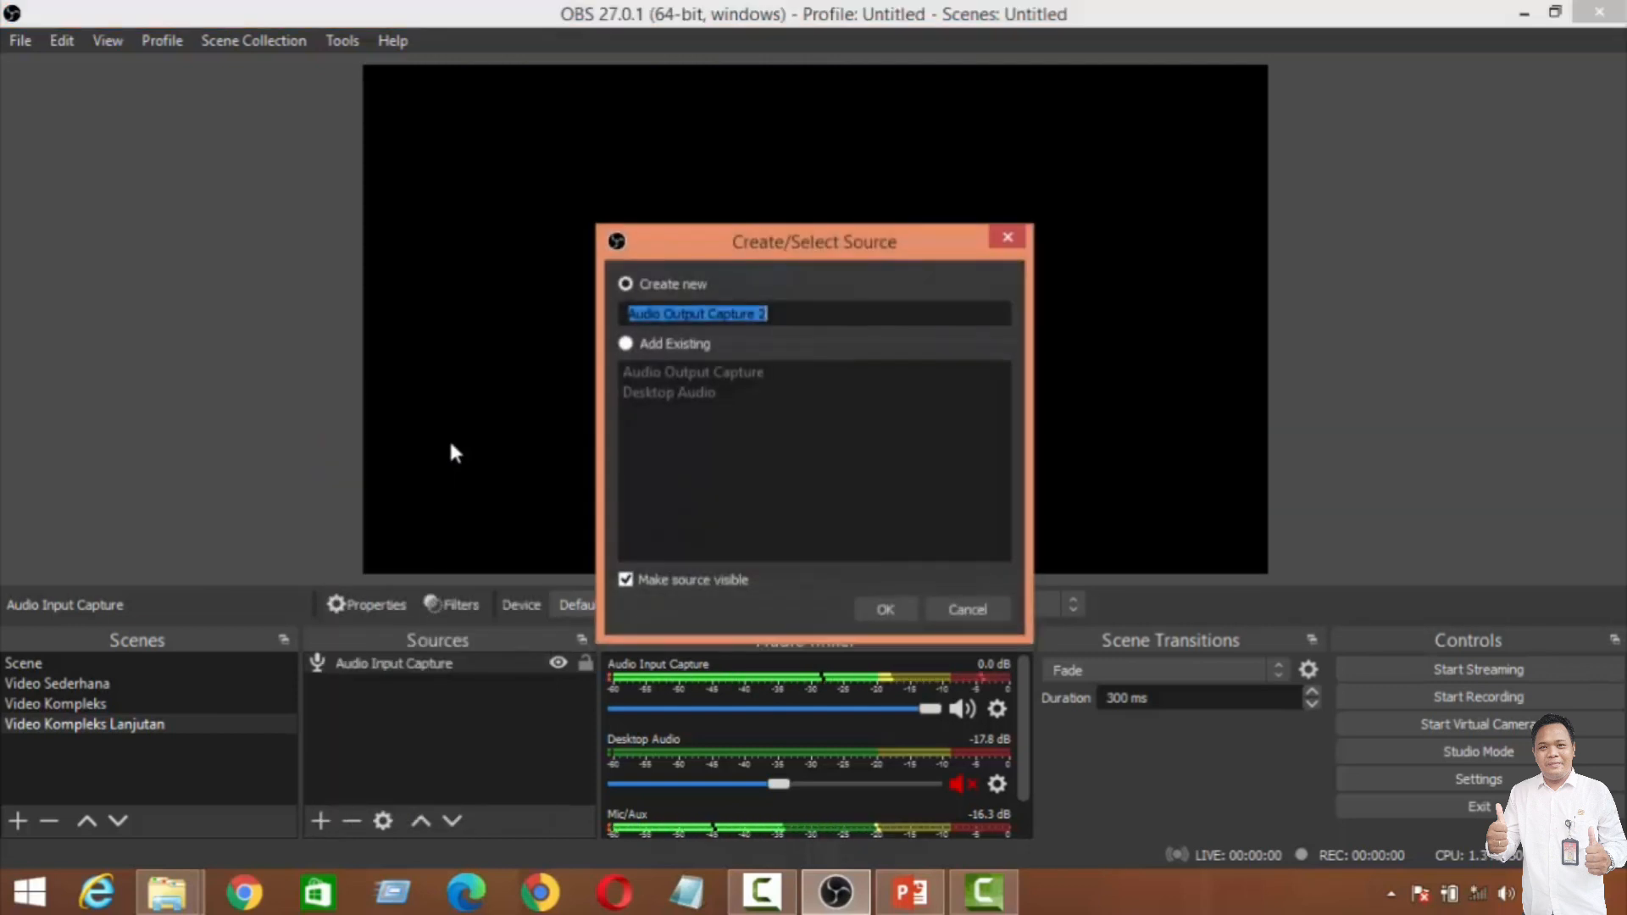
left_click(634, 342)
left_click(639, 364)
left_click(890, 608)
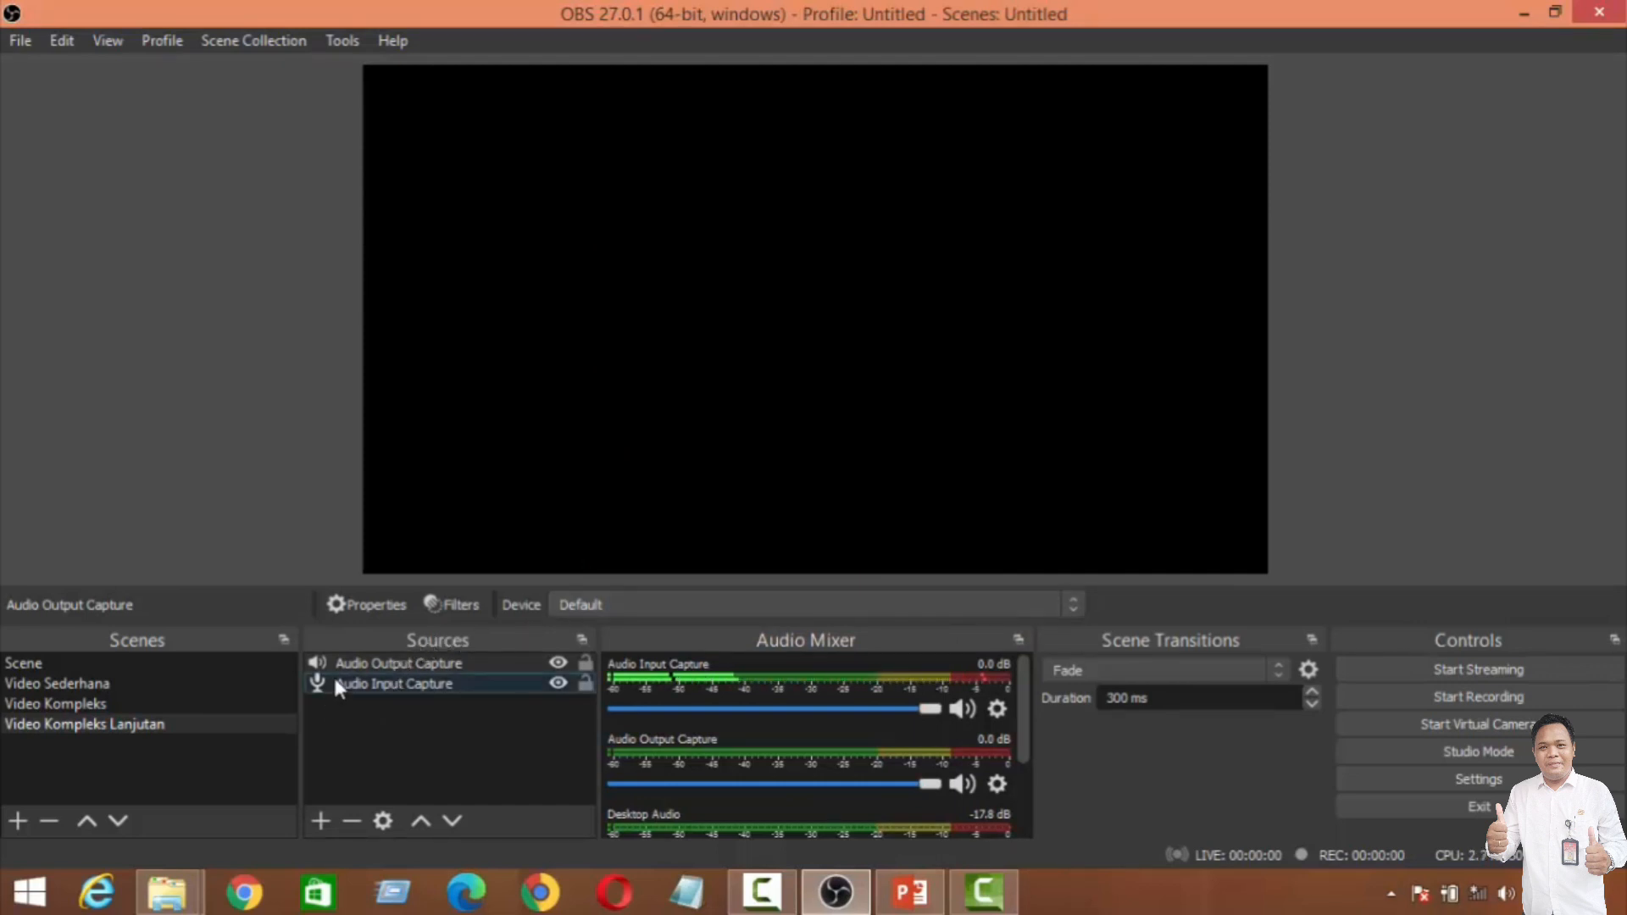
Step: Add the existing "webcam" video capture source to the scene and enlarge it to fill the whole canvas
left_click(319, 820)
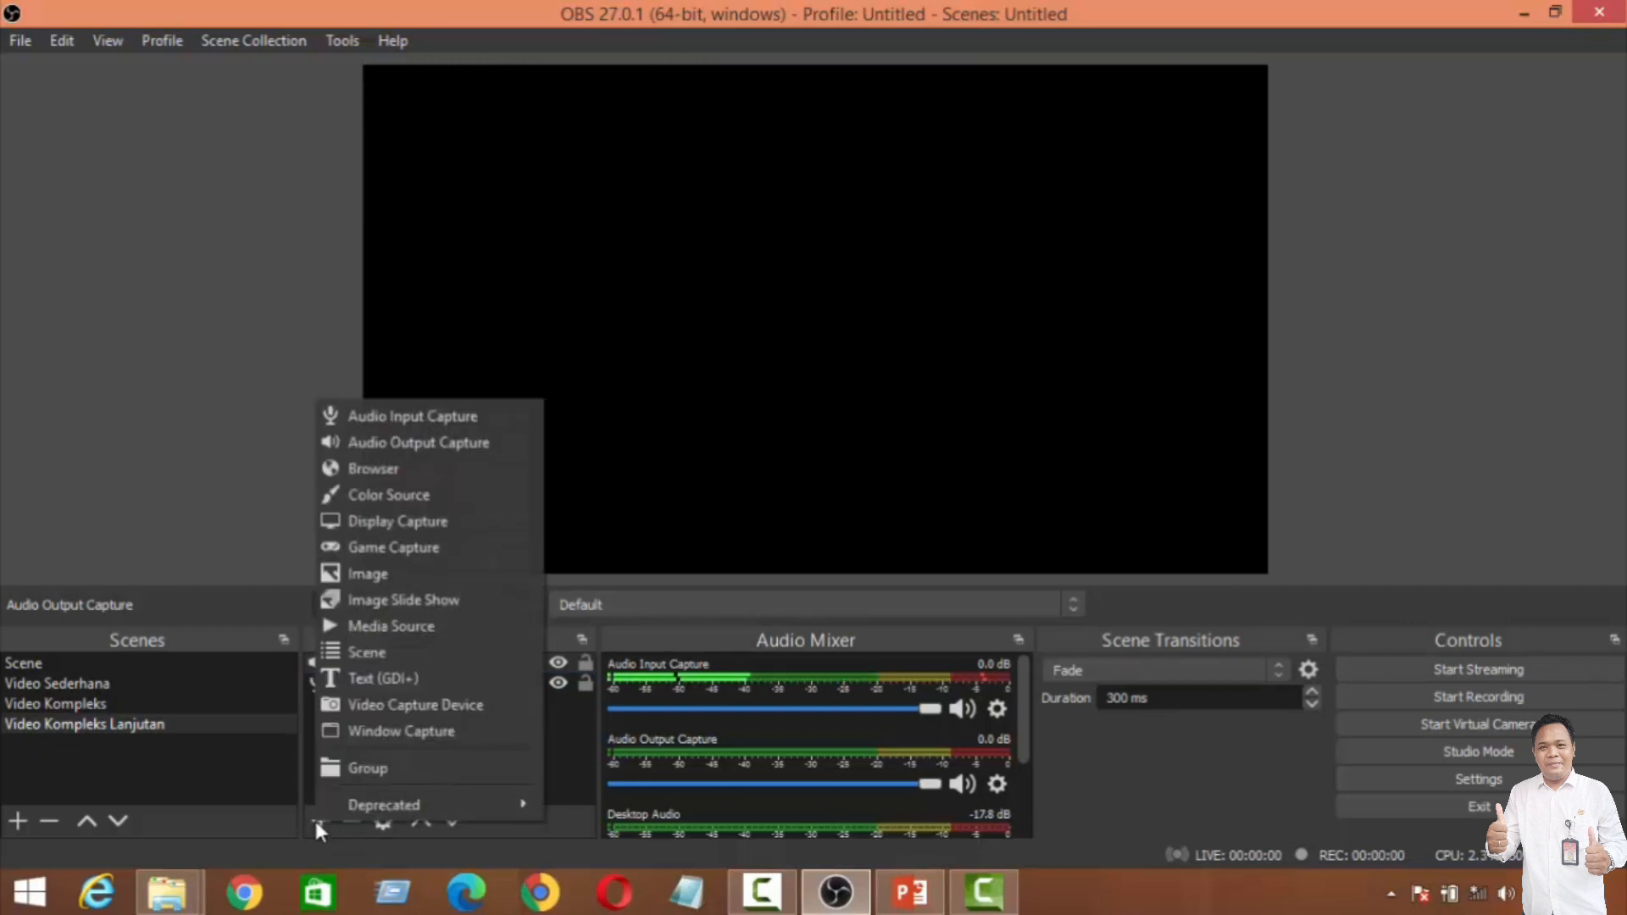
left_click(358, 703)
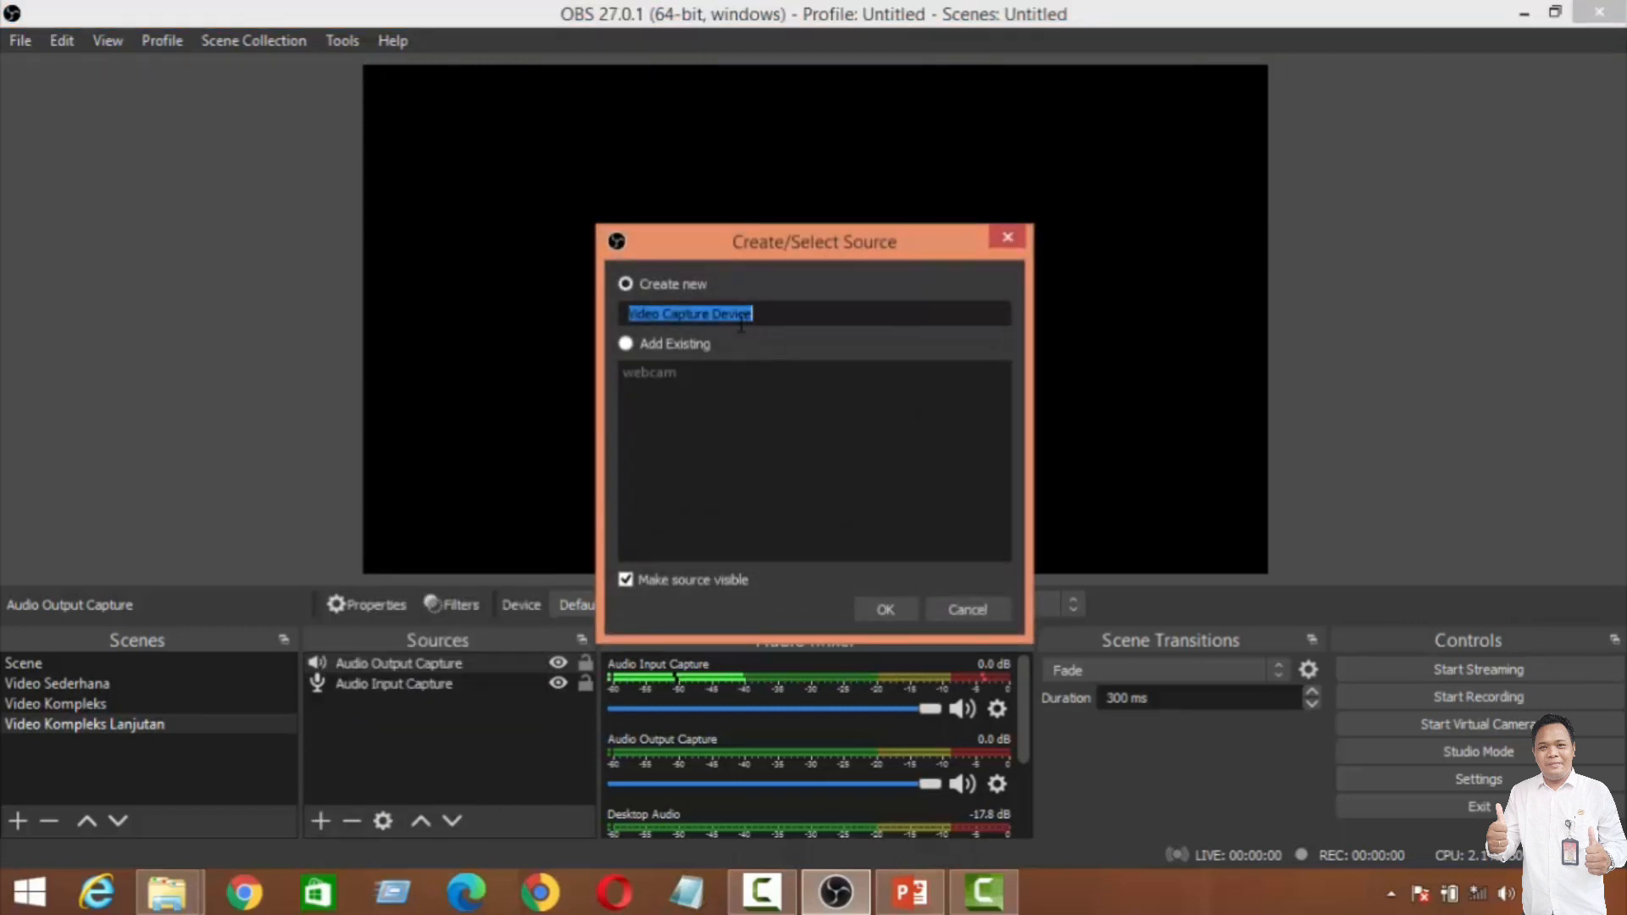
left_click(631, 345)
left_click(638, 366)
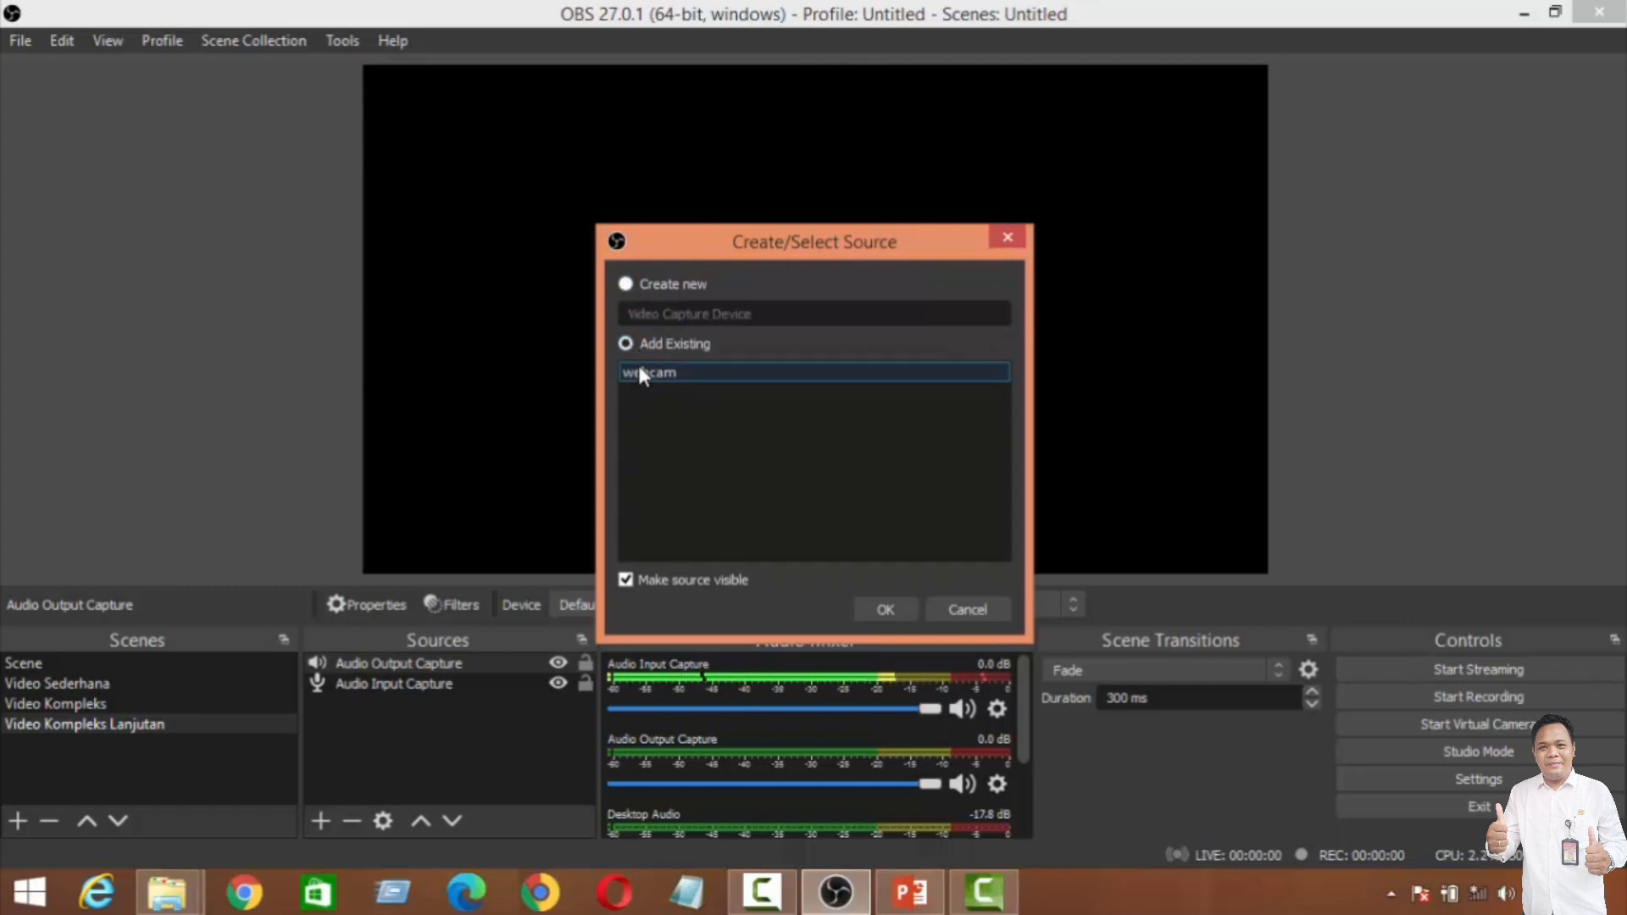
left_click(887, 607)
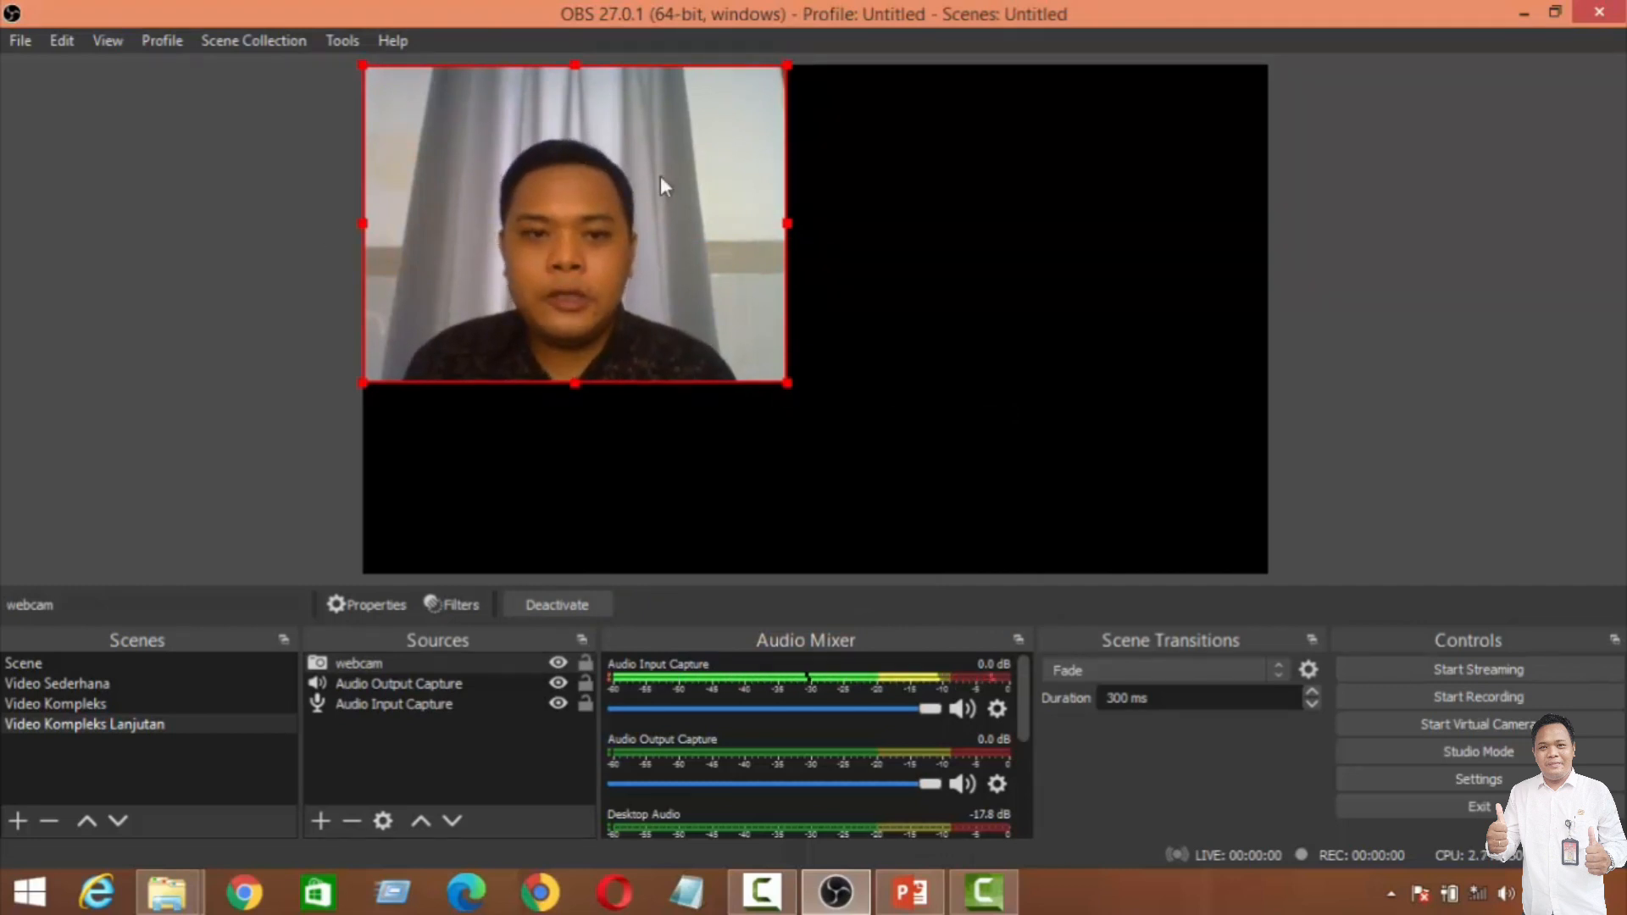
left_click_drag(787, 382, 1048, 549)
left_click_drag(1046, 65, 1248, 39)
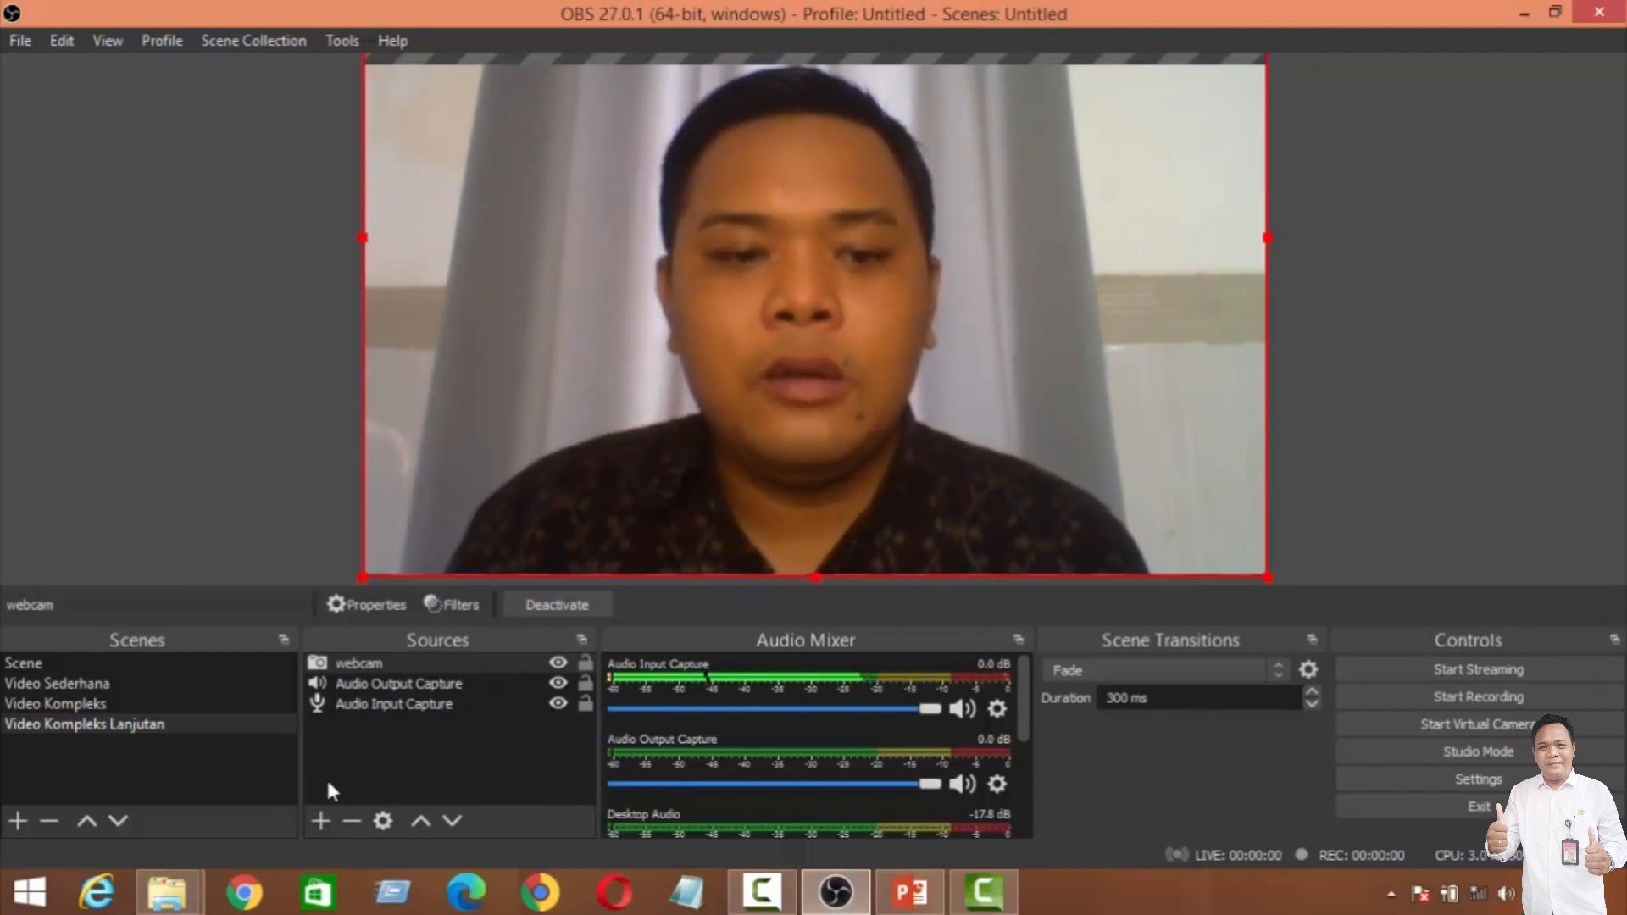
Step: Add the existing "PPT" window capture source above the webcam in the scene
left_click(322, 820)
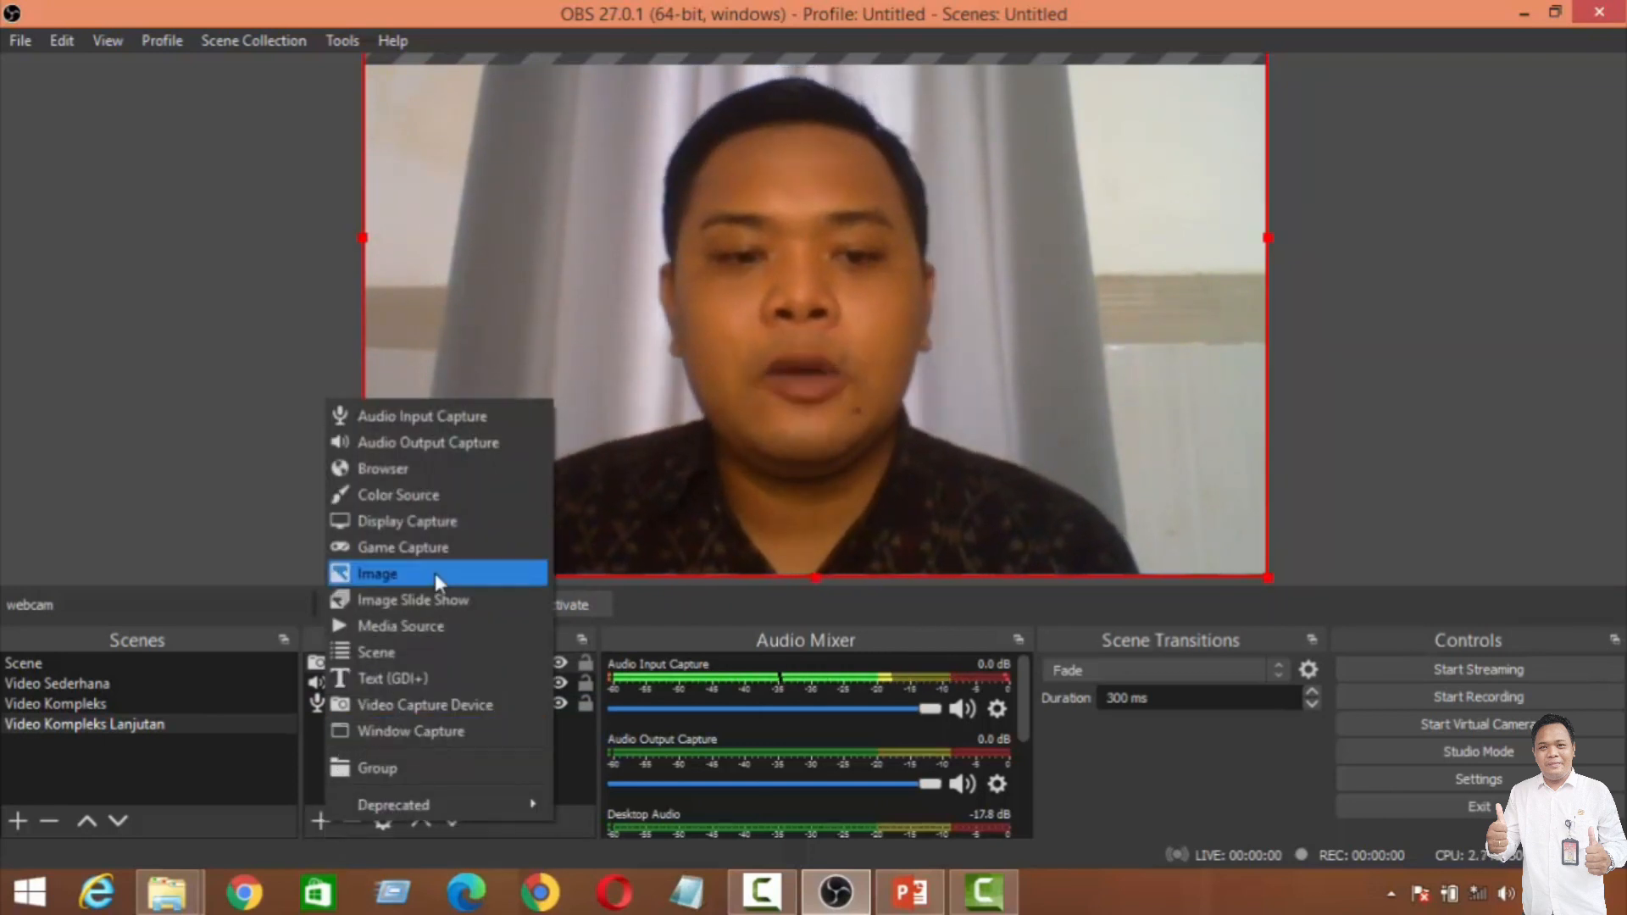
left_click(404, 729)
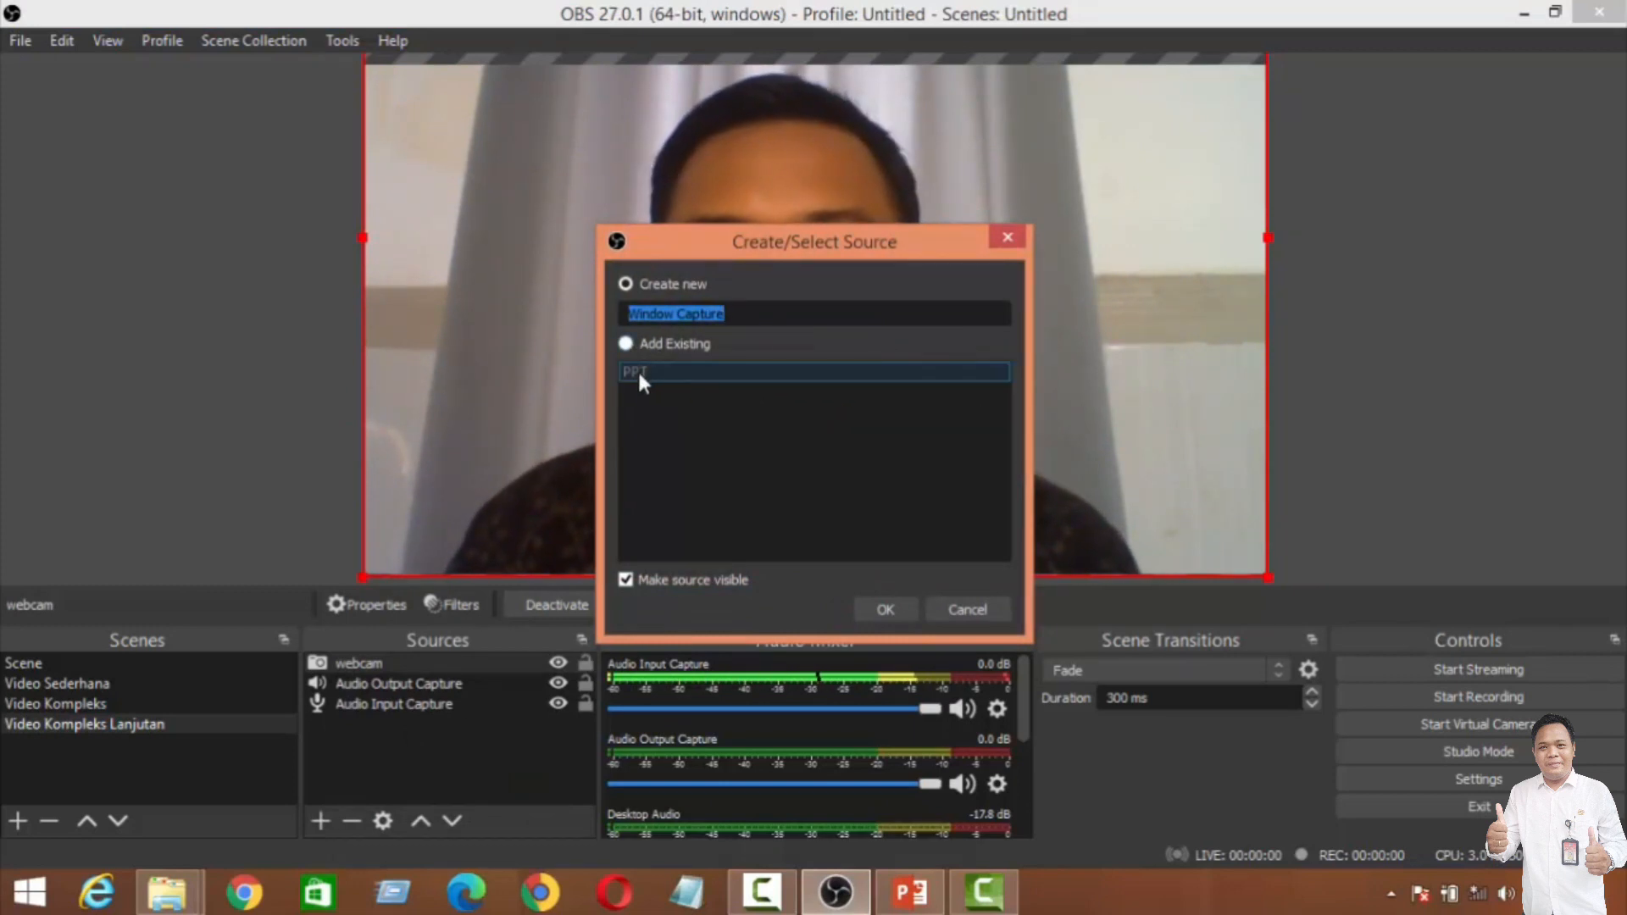
left_click(627, 346)
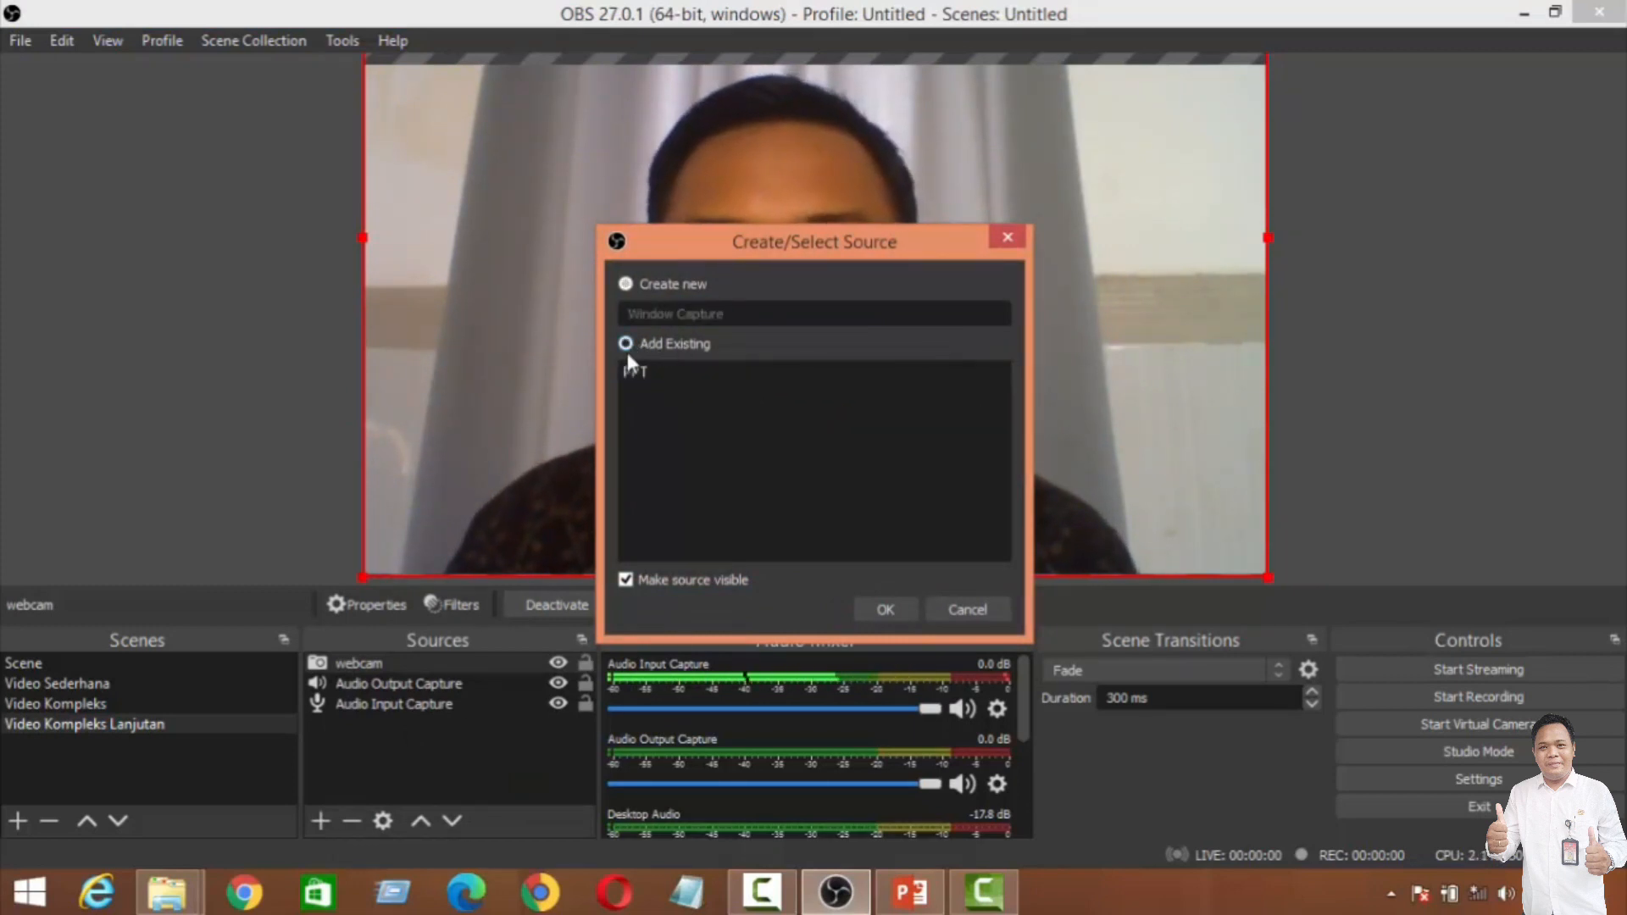
left_click(634, 371)
left_click(886, 610)
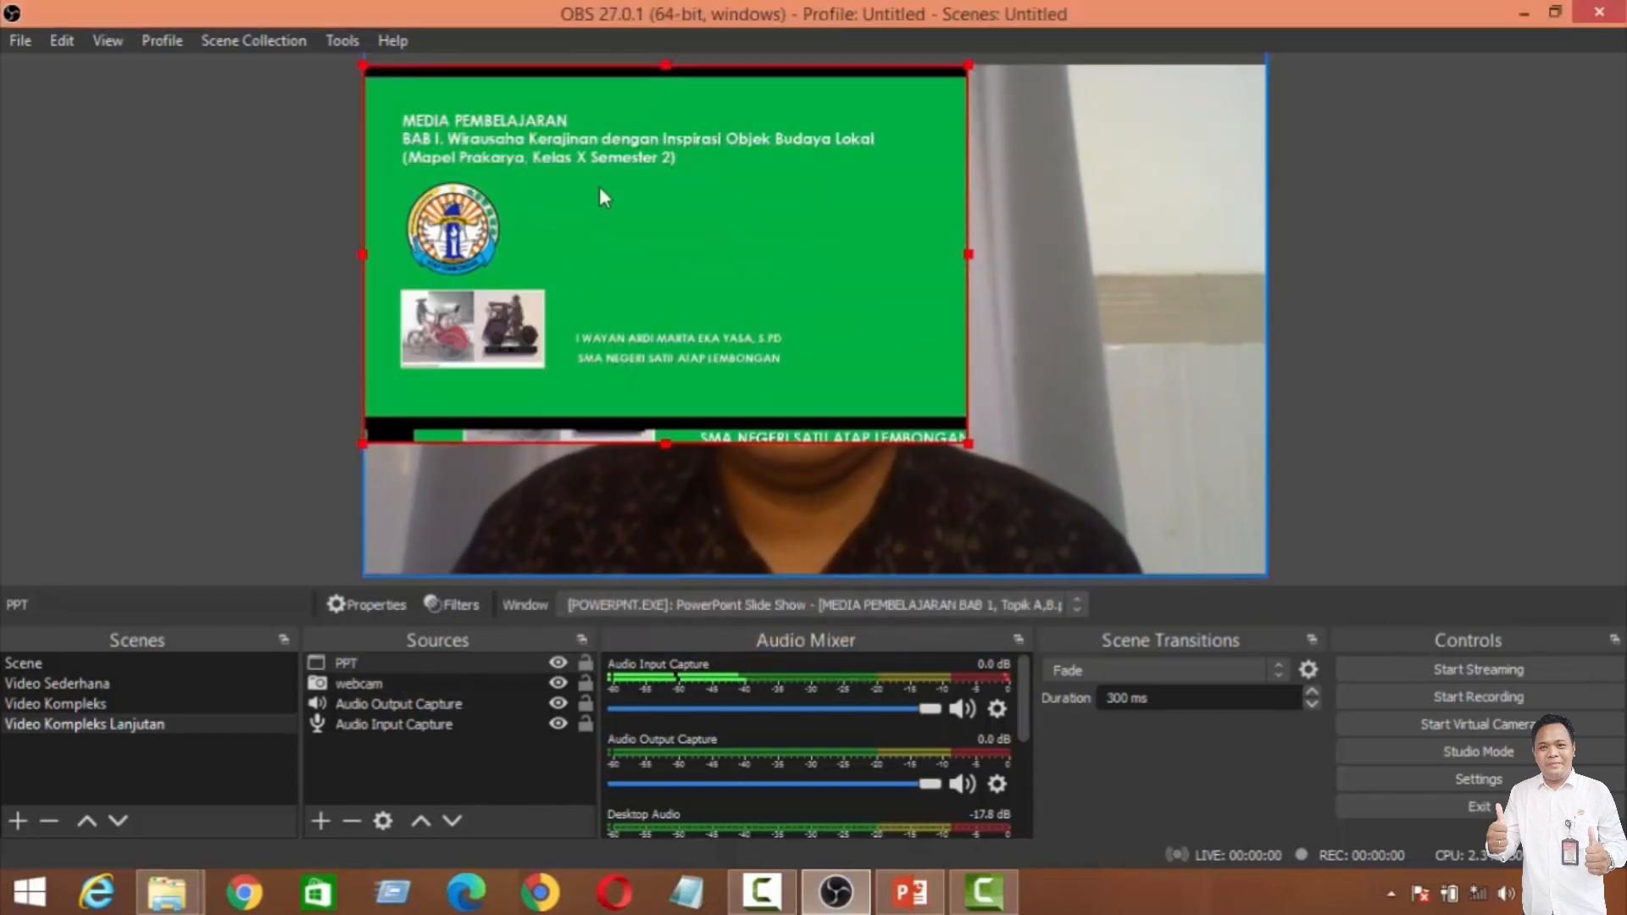
Step: Enlarge the PPT source to the canvas width and shift it up so the slide fills the canvas without black bars
left_click_drag(969, 443, 1263, 604)
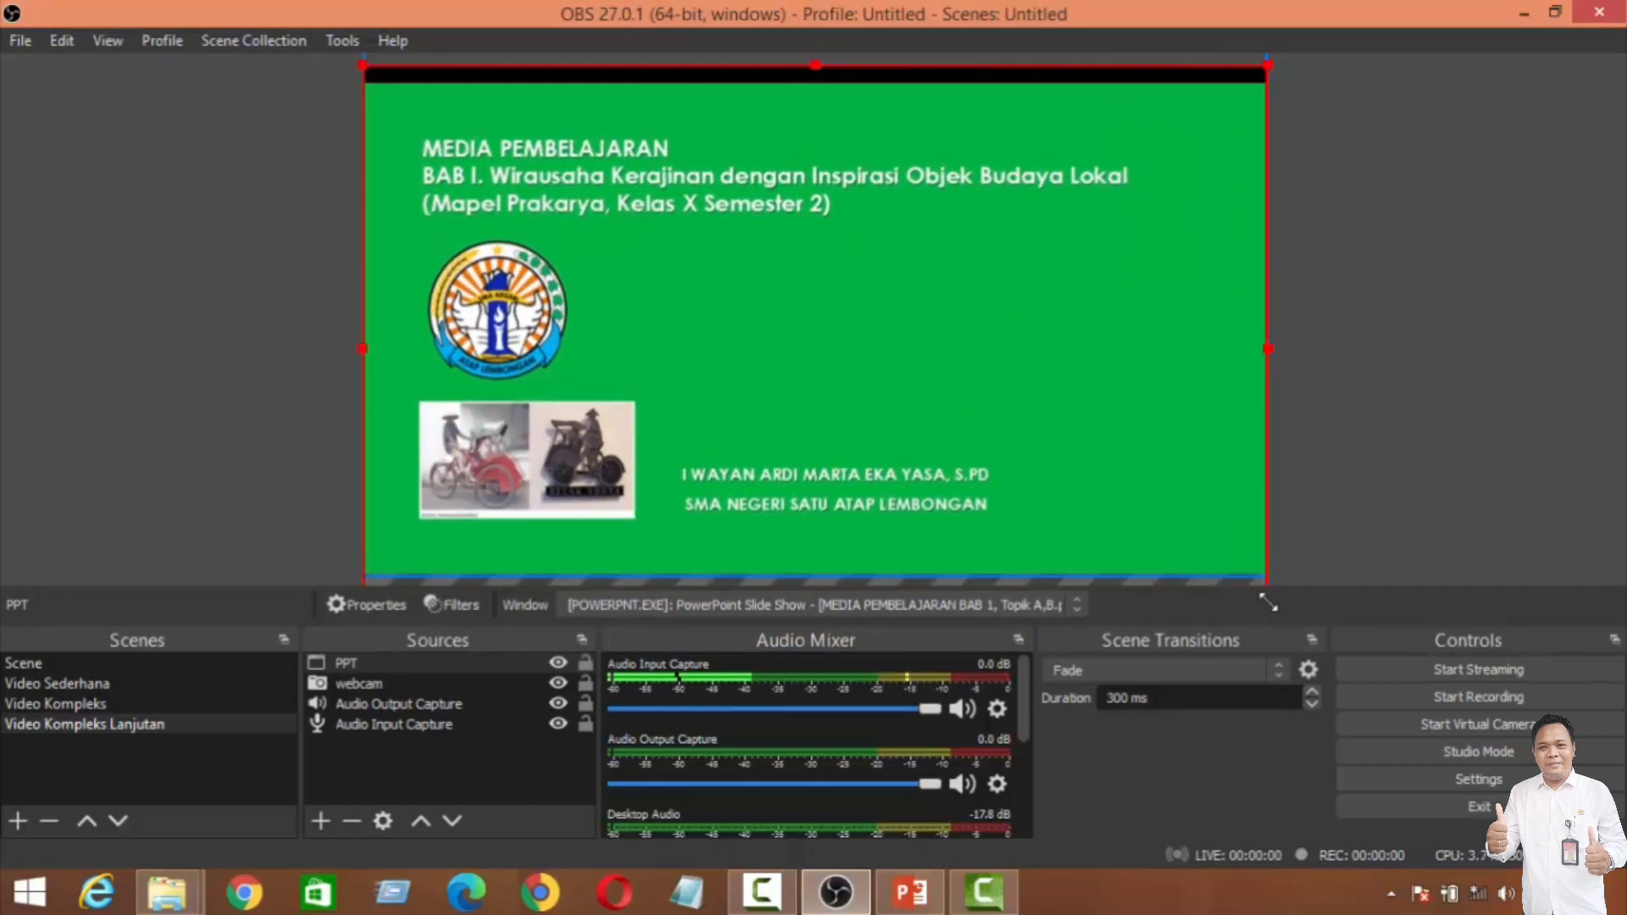
left_click_drag(1192, 447, 1190, 428)
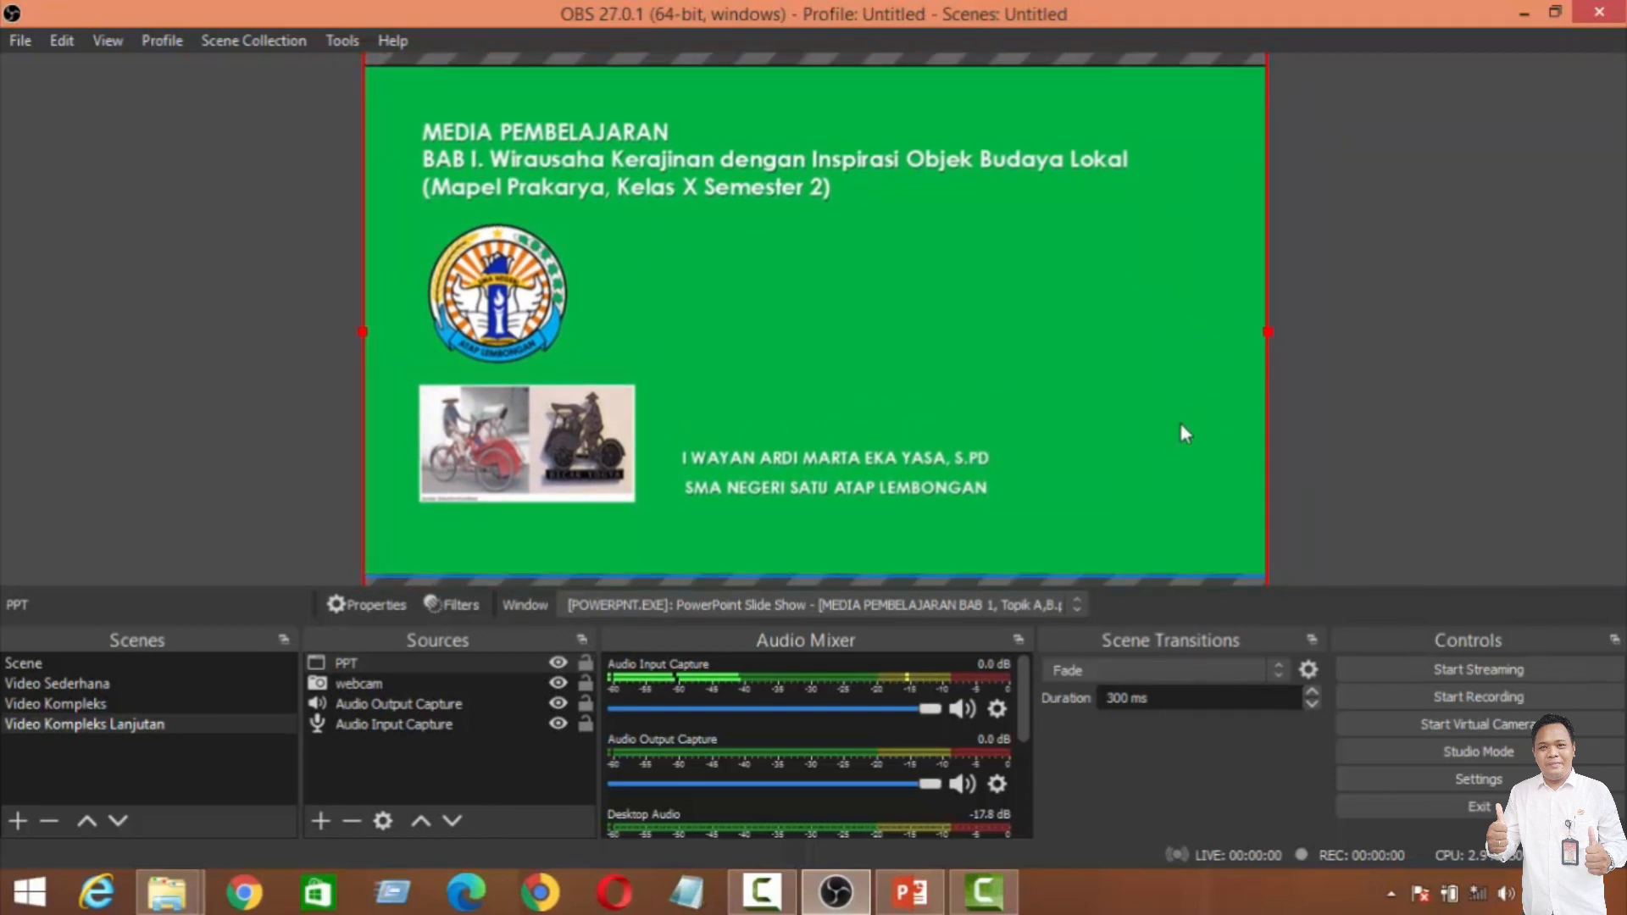
left_click(1340, 305)
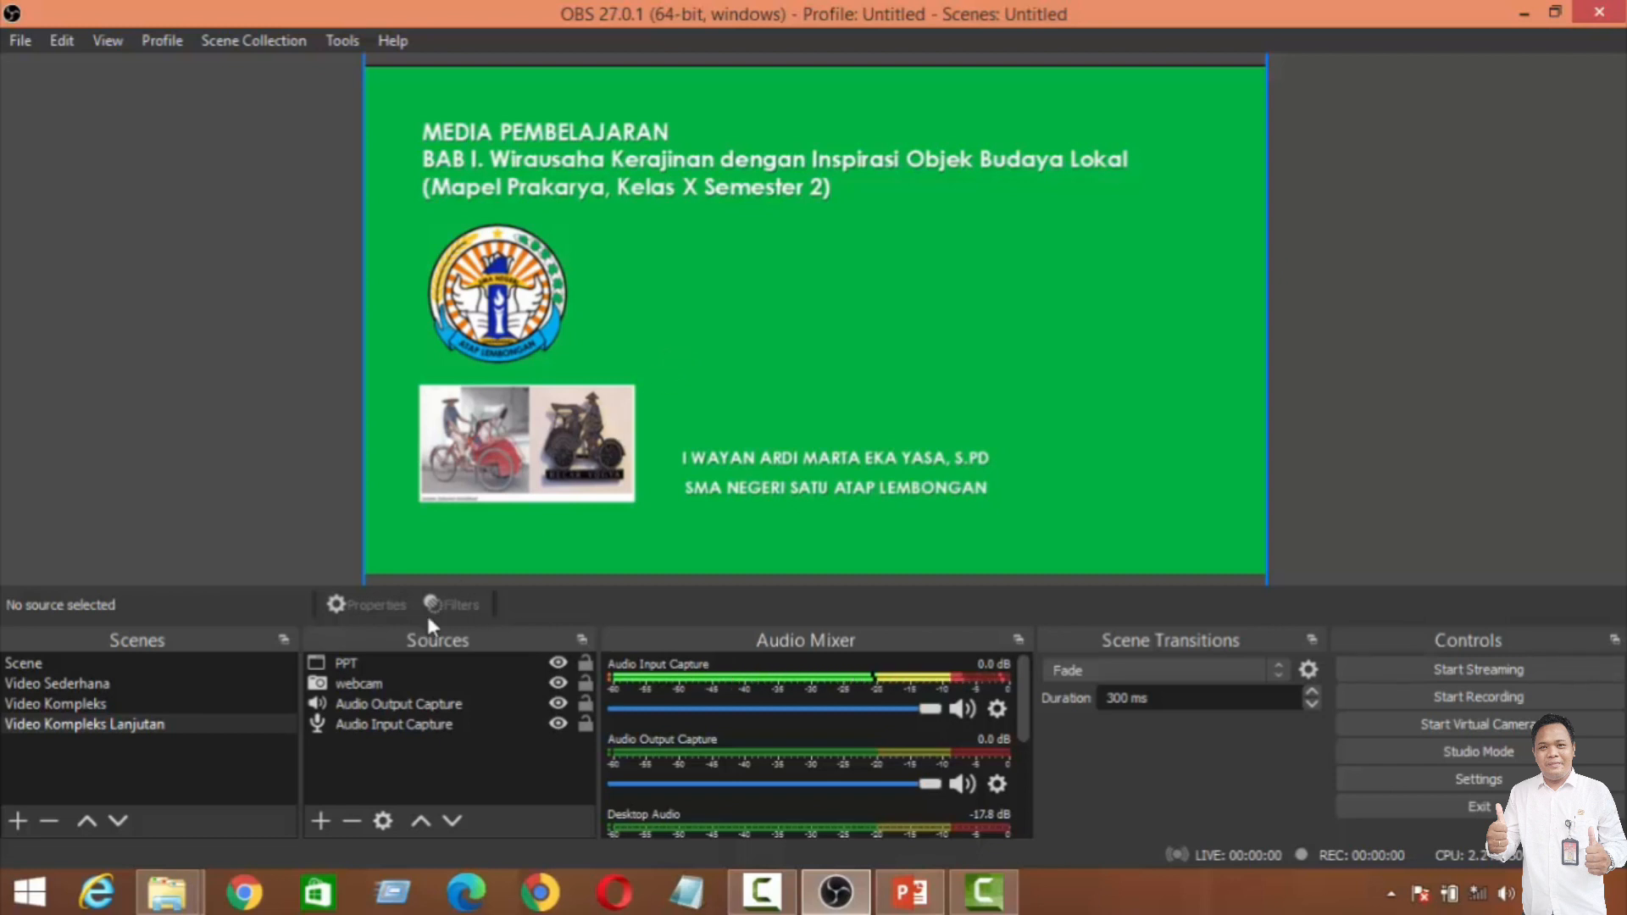
Step: Apply a Chroma Key filter with its default name to the PPT source to key out the green slide background
right_click(345, 665)
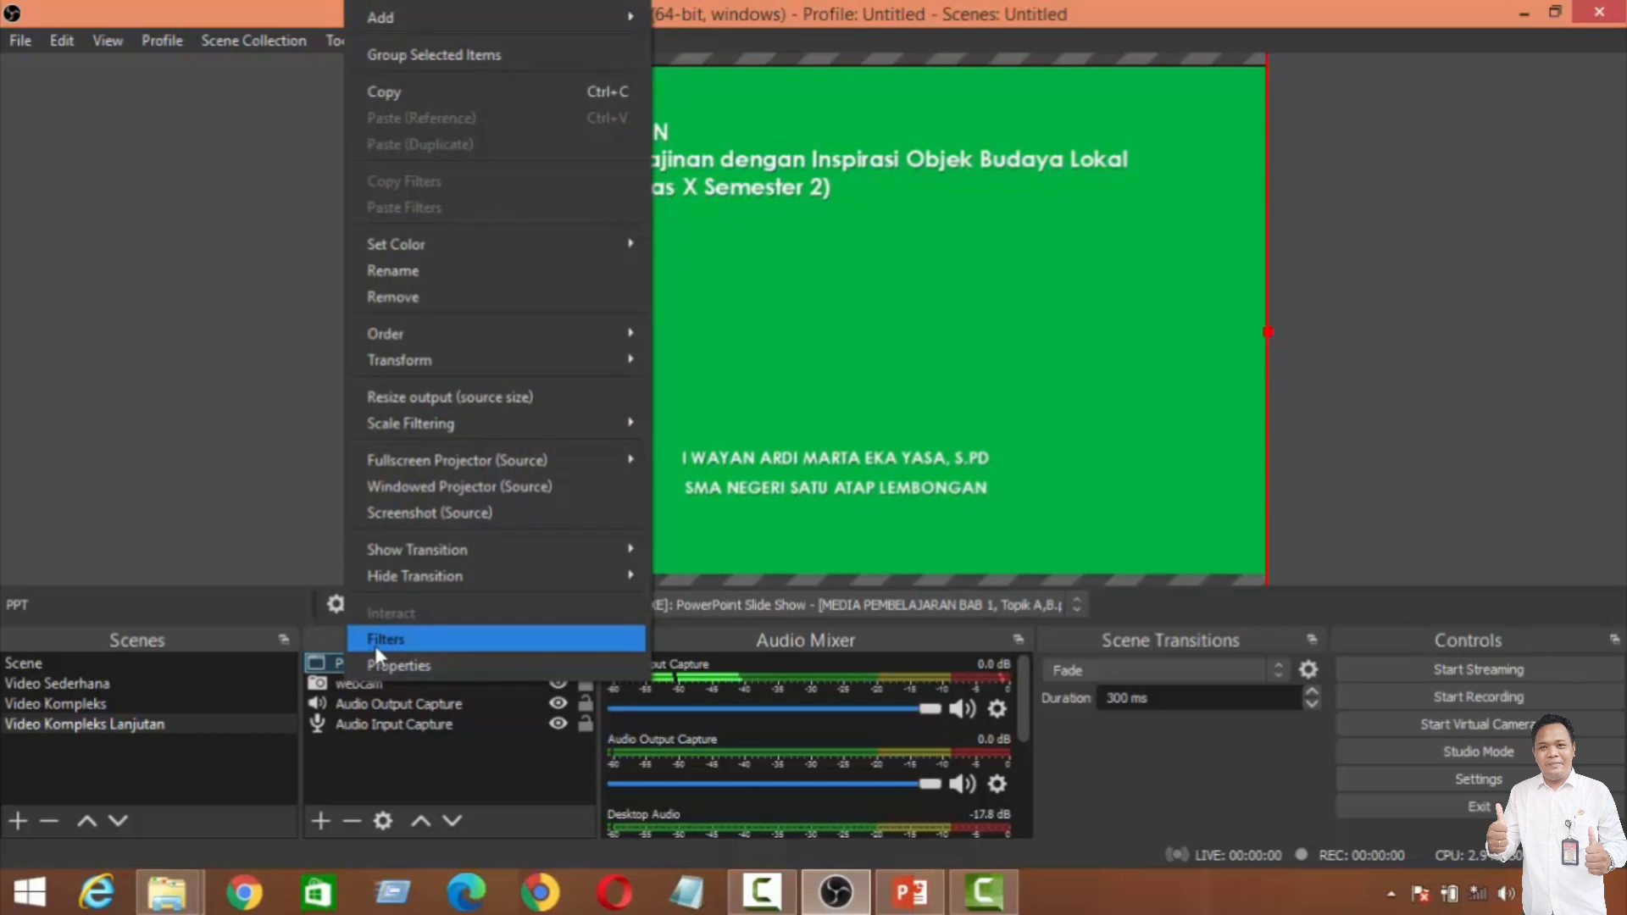
left_click(377, 648)
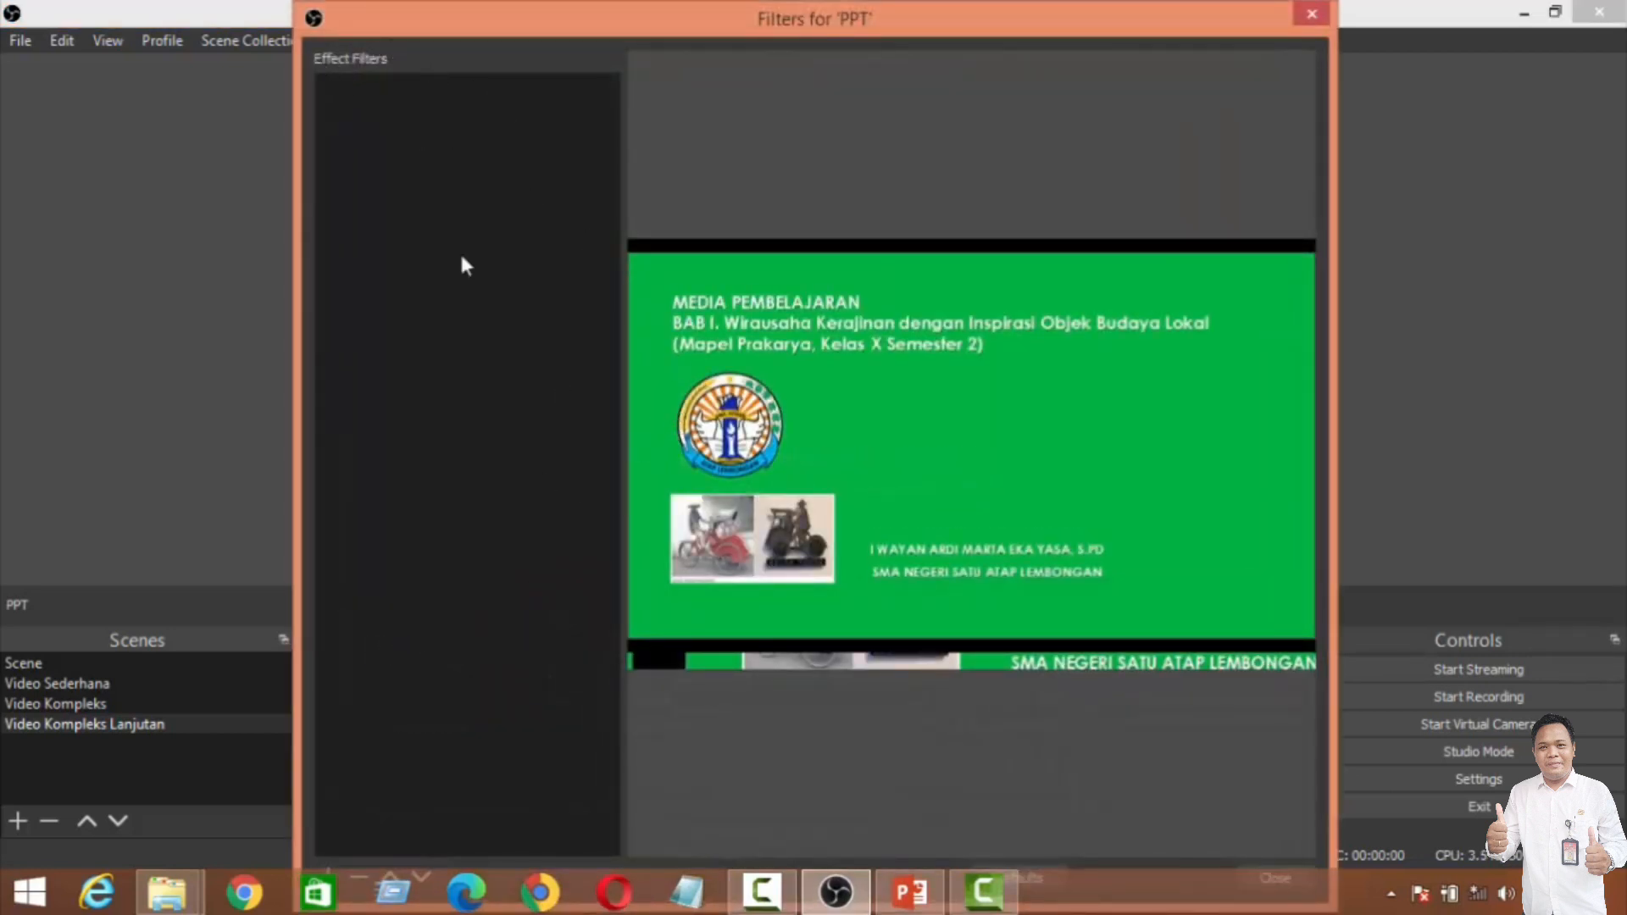
right_click(391, 116)
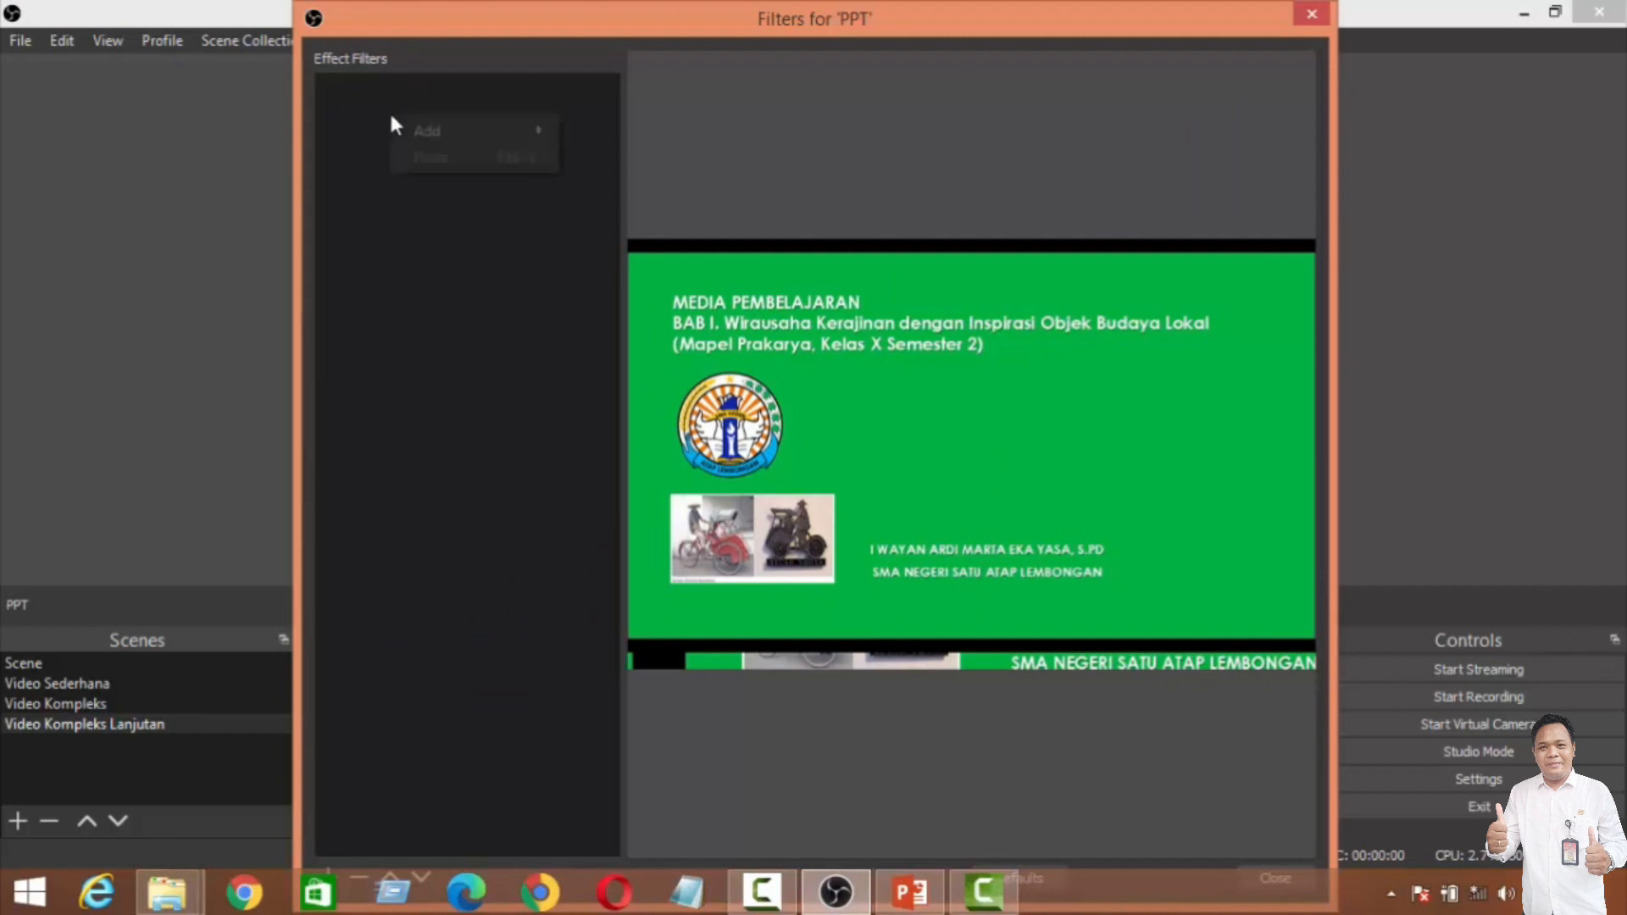
mouse_move(409, 124)
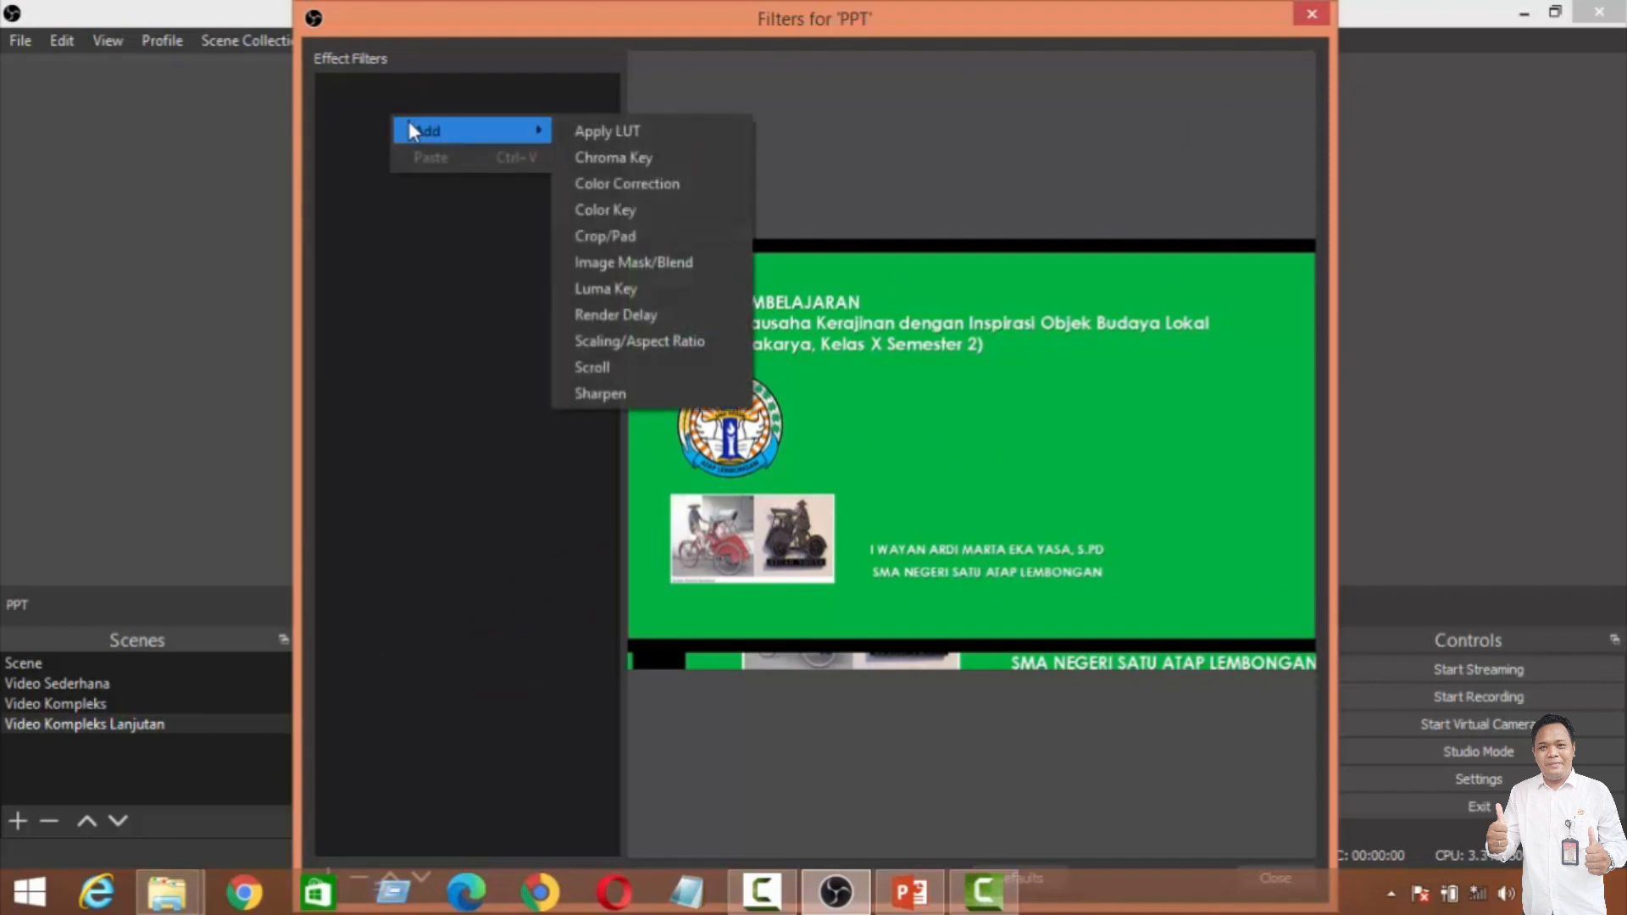
left_click(594, 160)
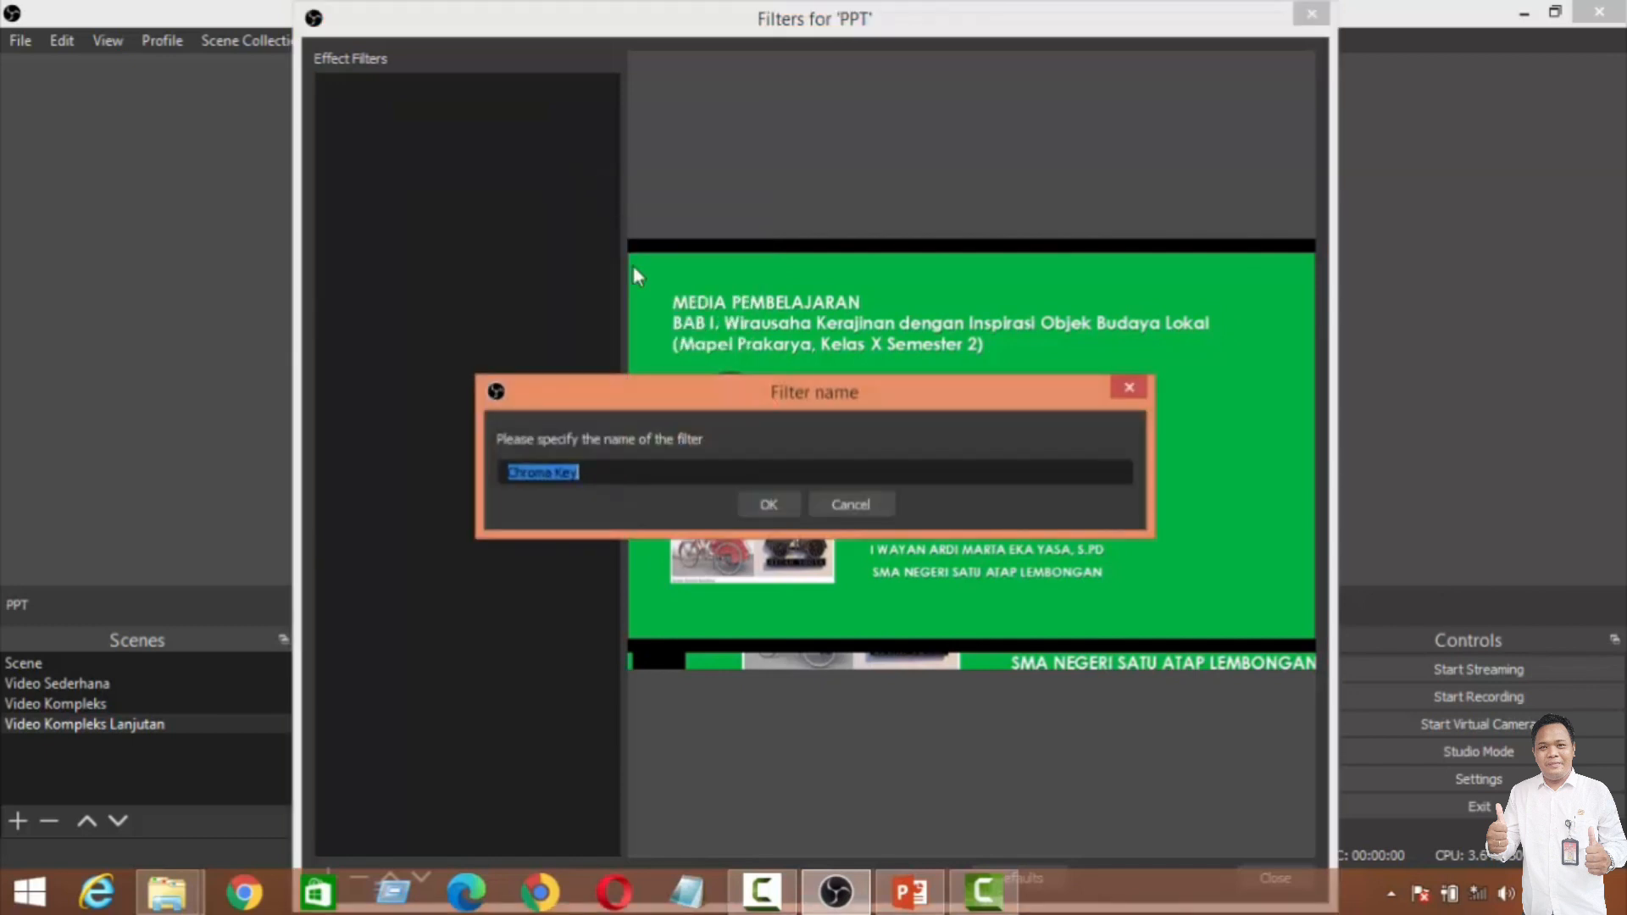
left_click(751, 503)
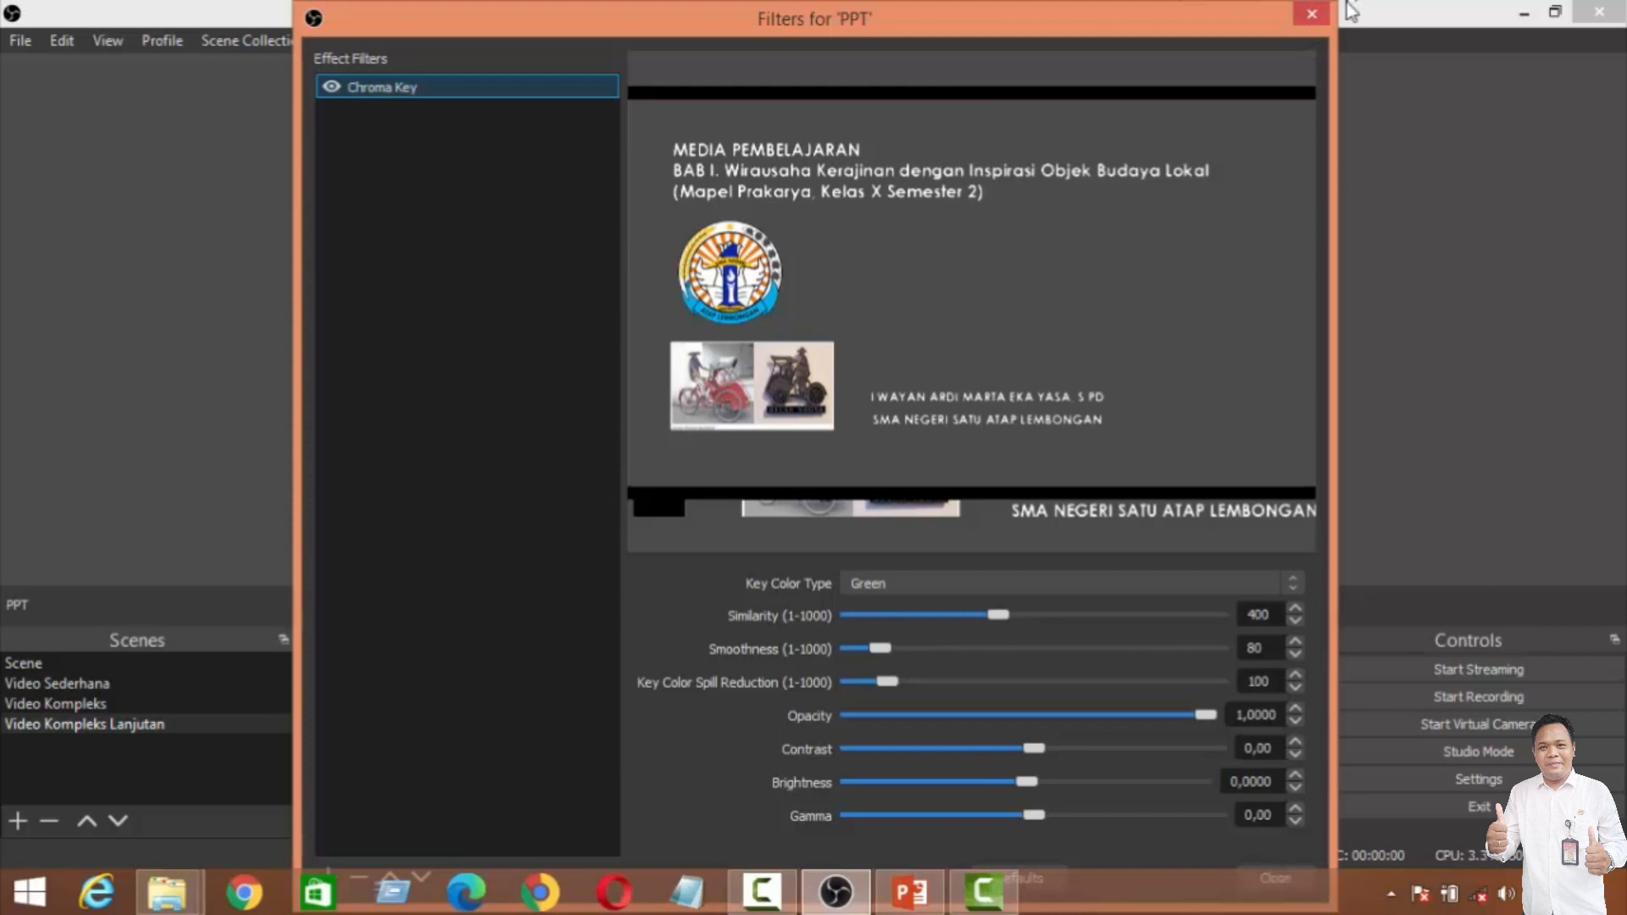
left_click(1320, 20)
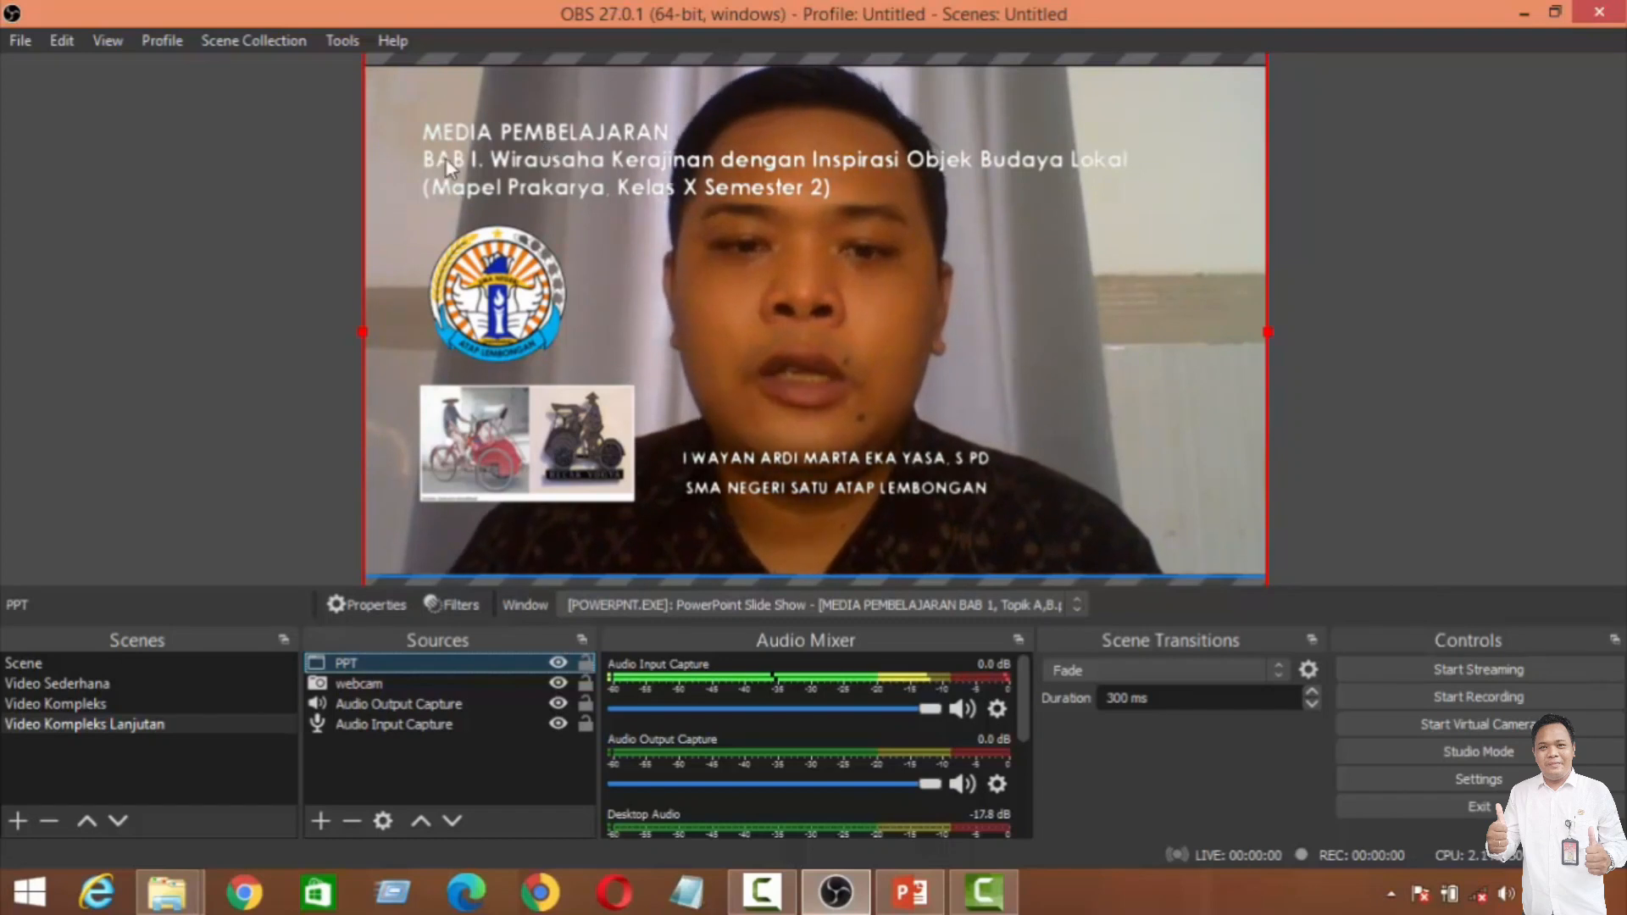
Step: Restore the OBS window to its smaller size, switch to PowerPoint, end the slide show and select slide 1 in the editor
left_click(1561, 19)
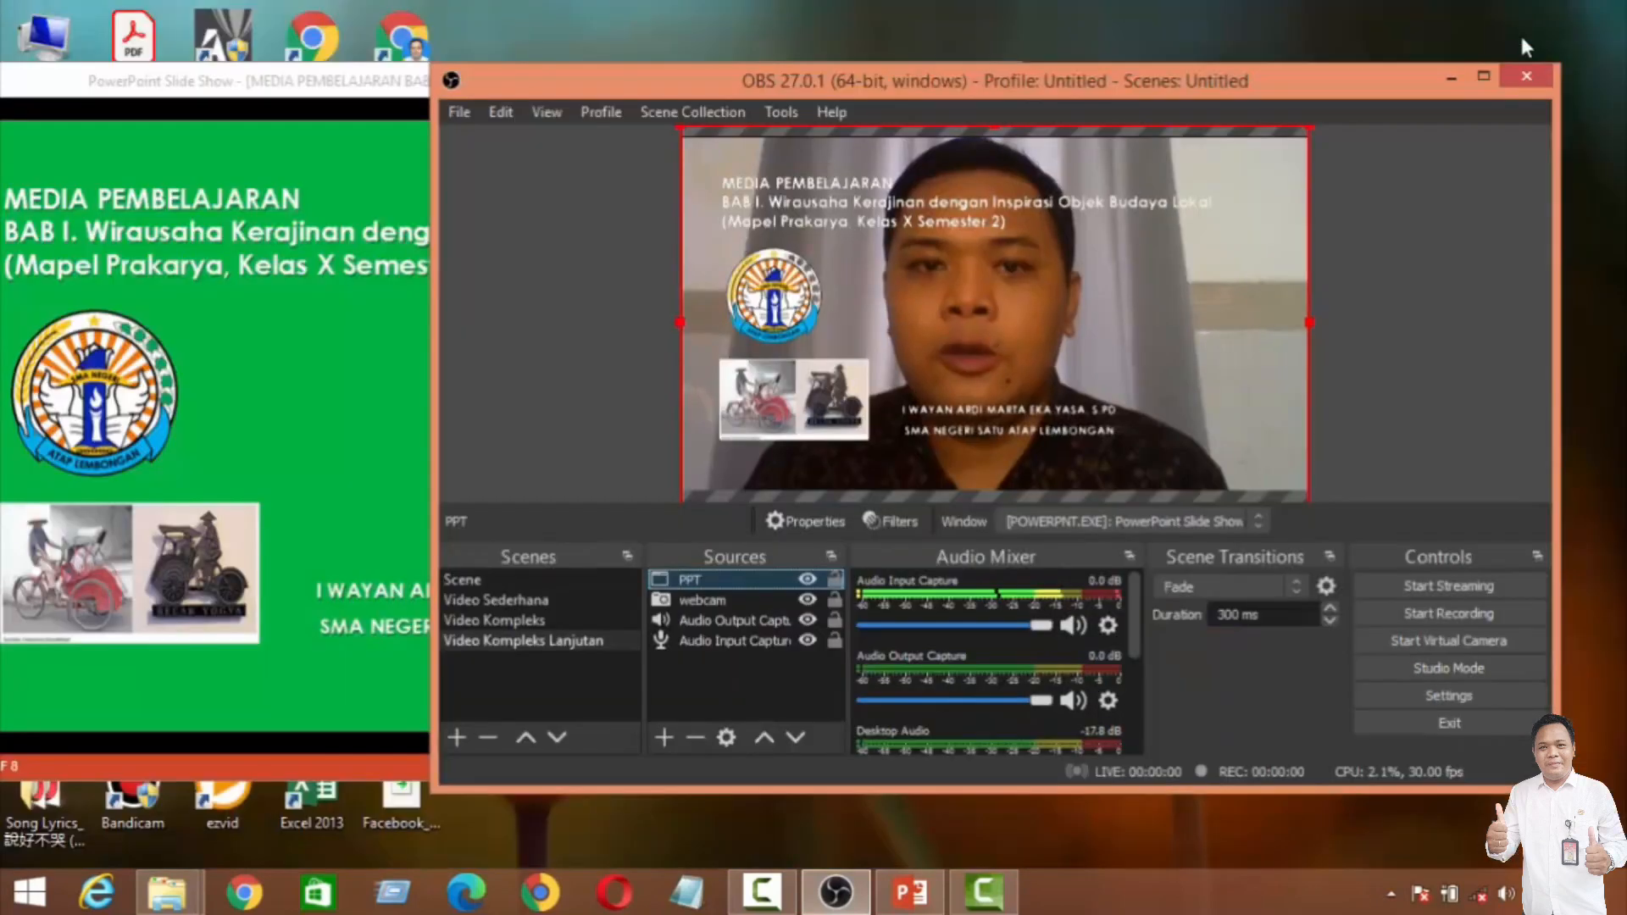
left_click(208, 85)
double_click(291, 82)
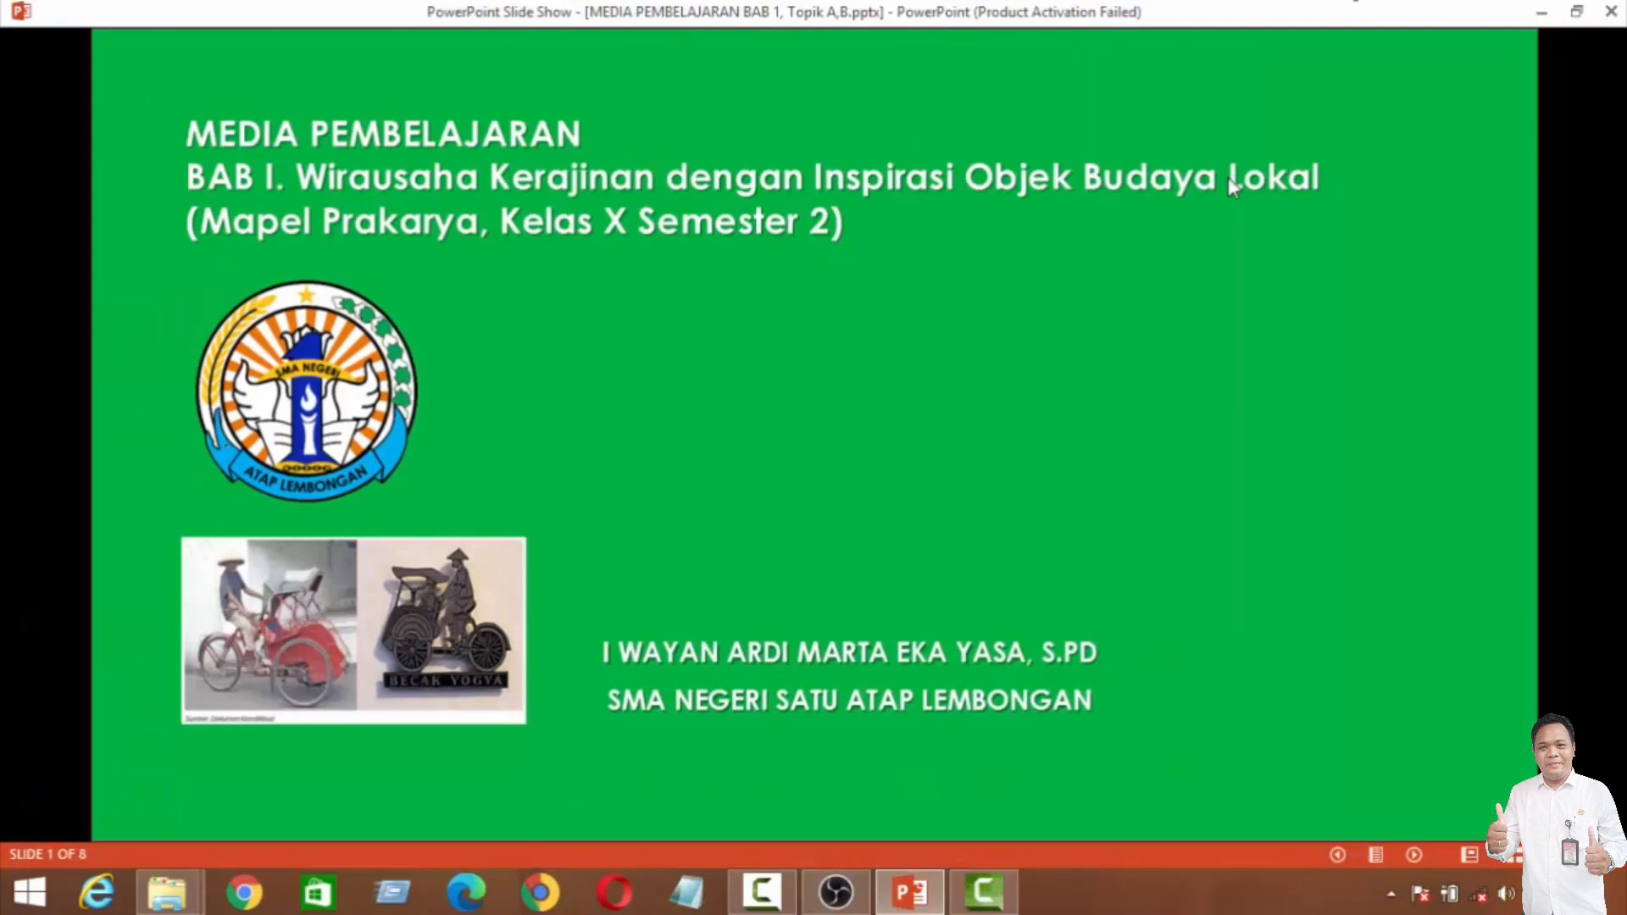
key("Escape")
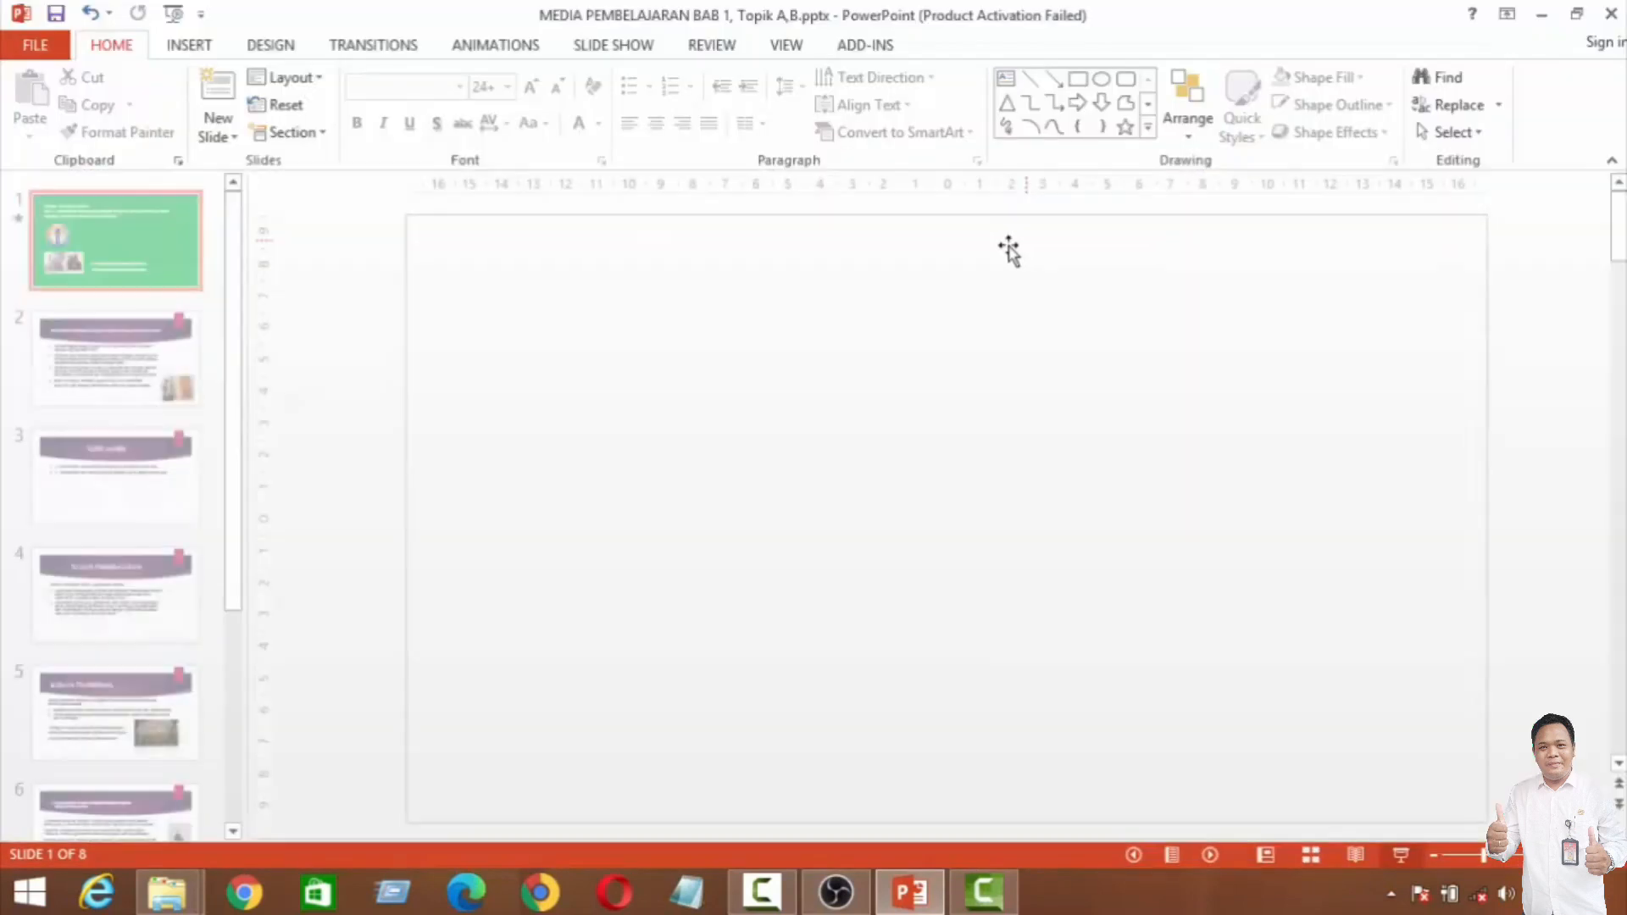
left_click(119, 247)
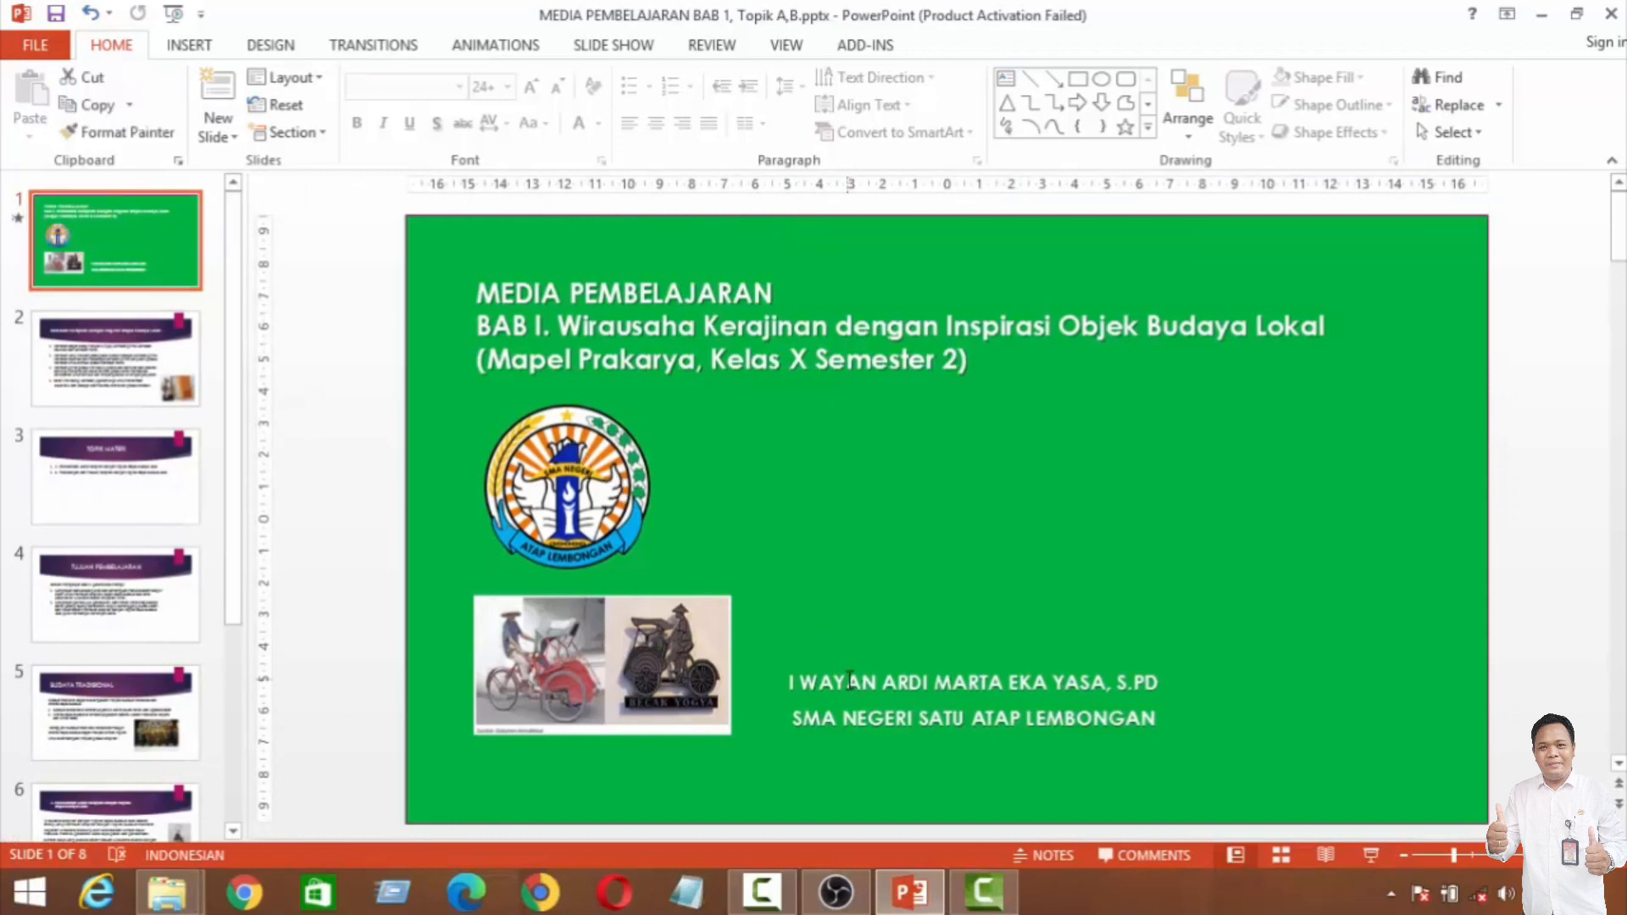
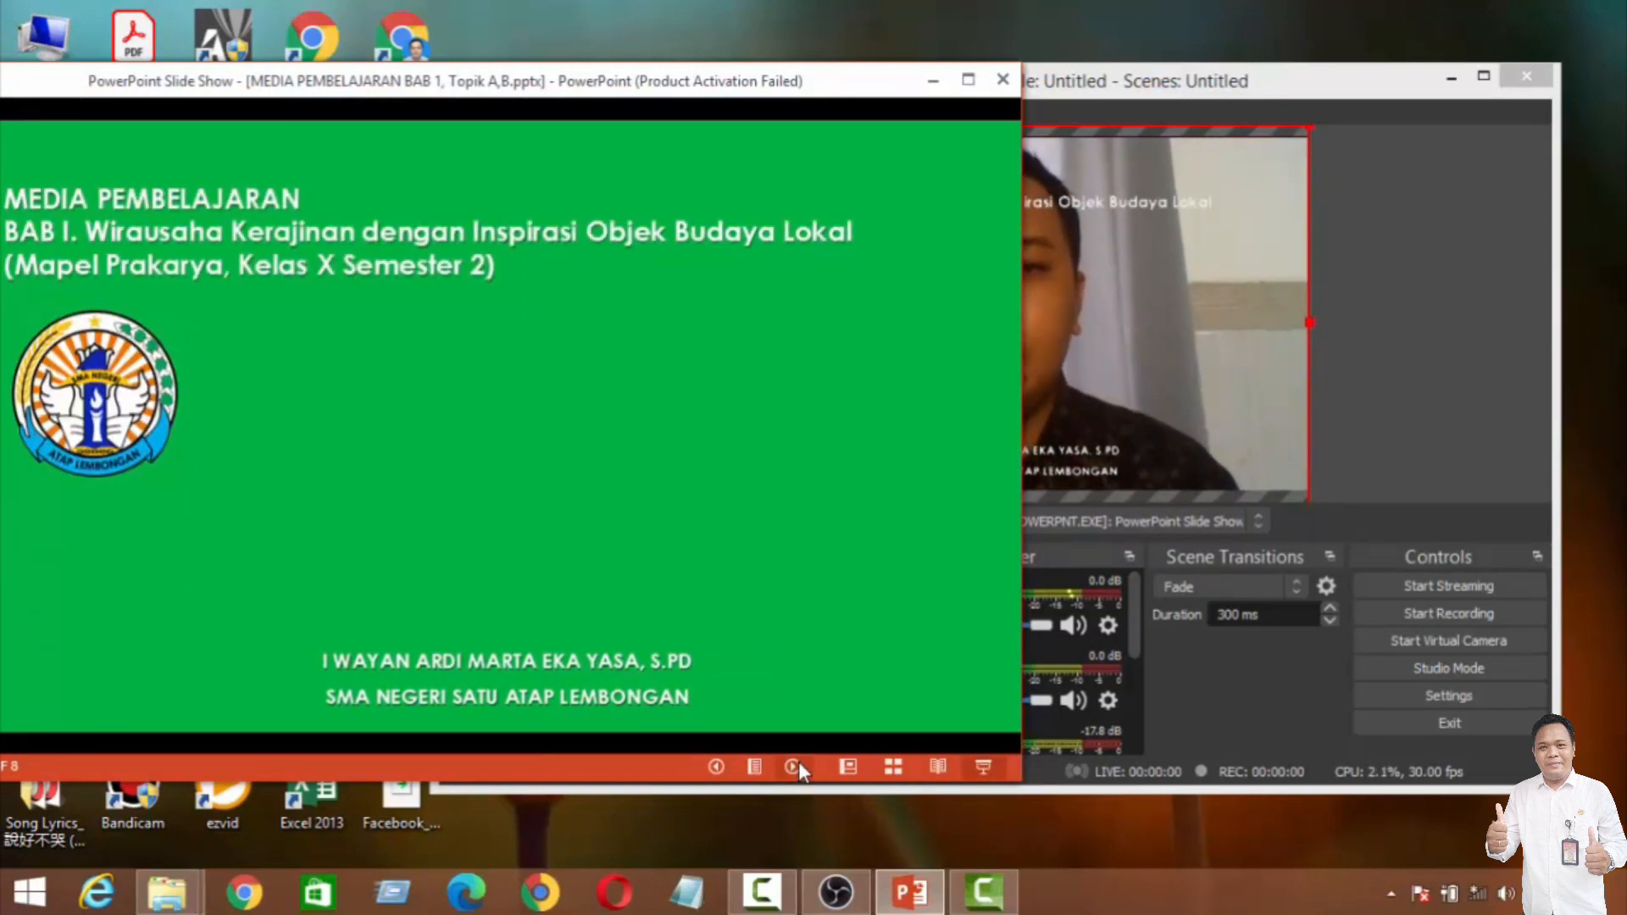
Step: Switch to OBS and open the Hotkeys page of its settings
left_click(1359, 100)
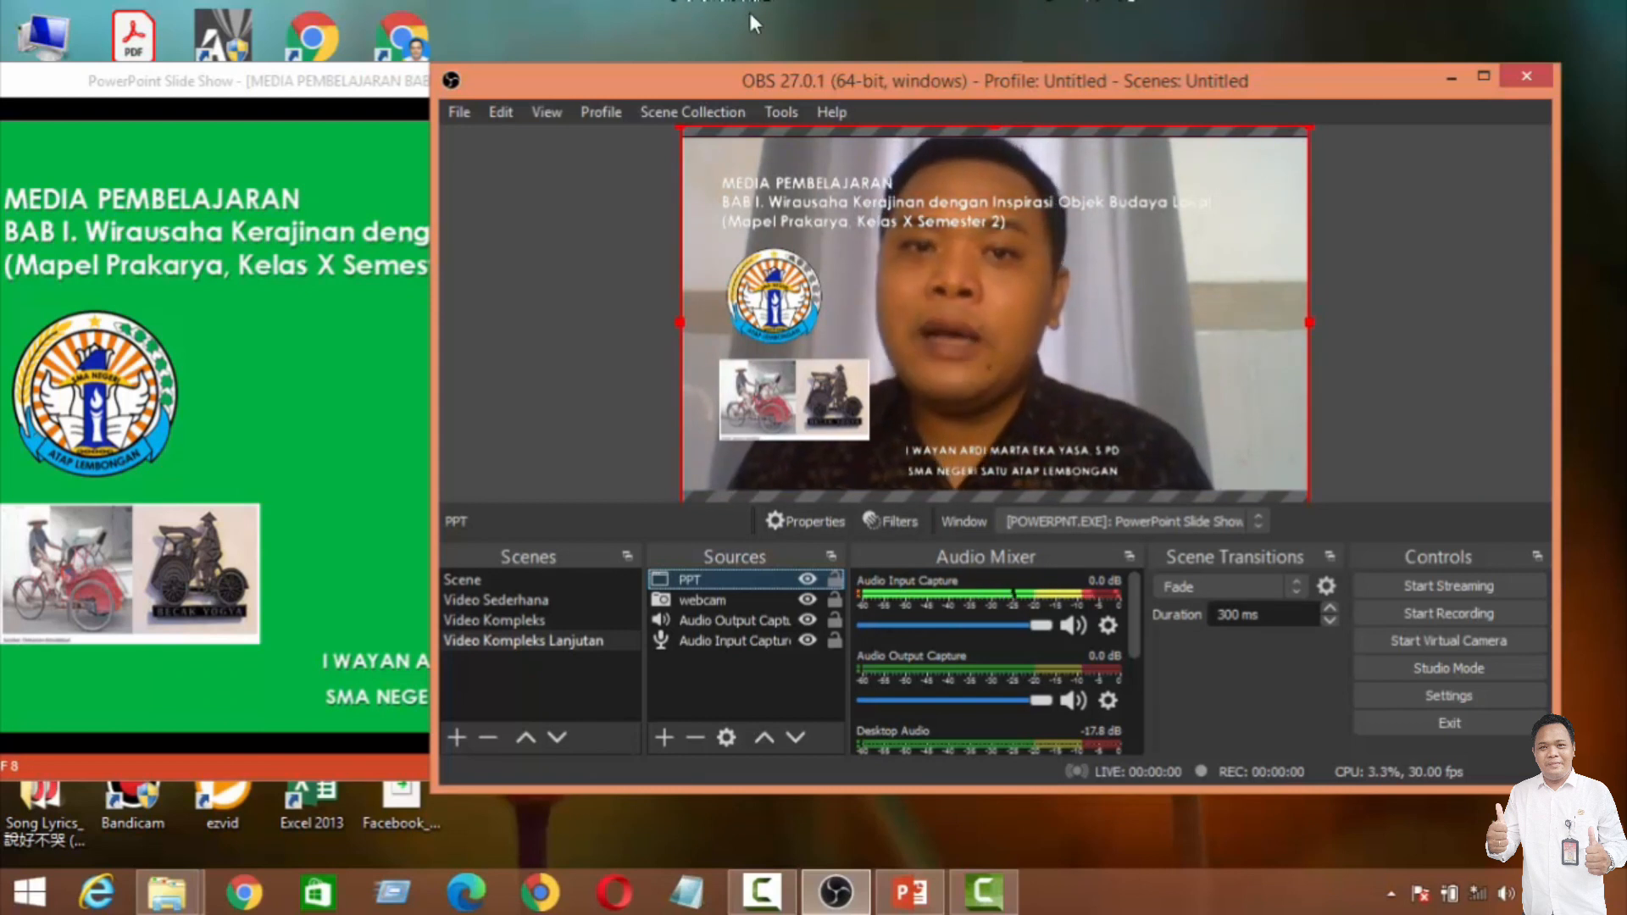
left_click(460, 110)
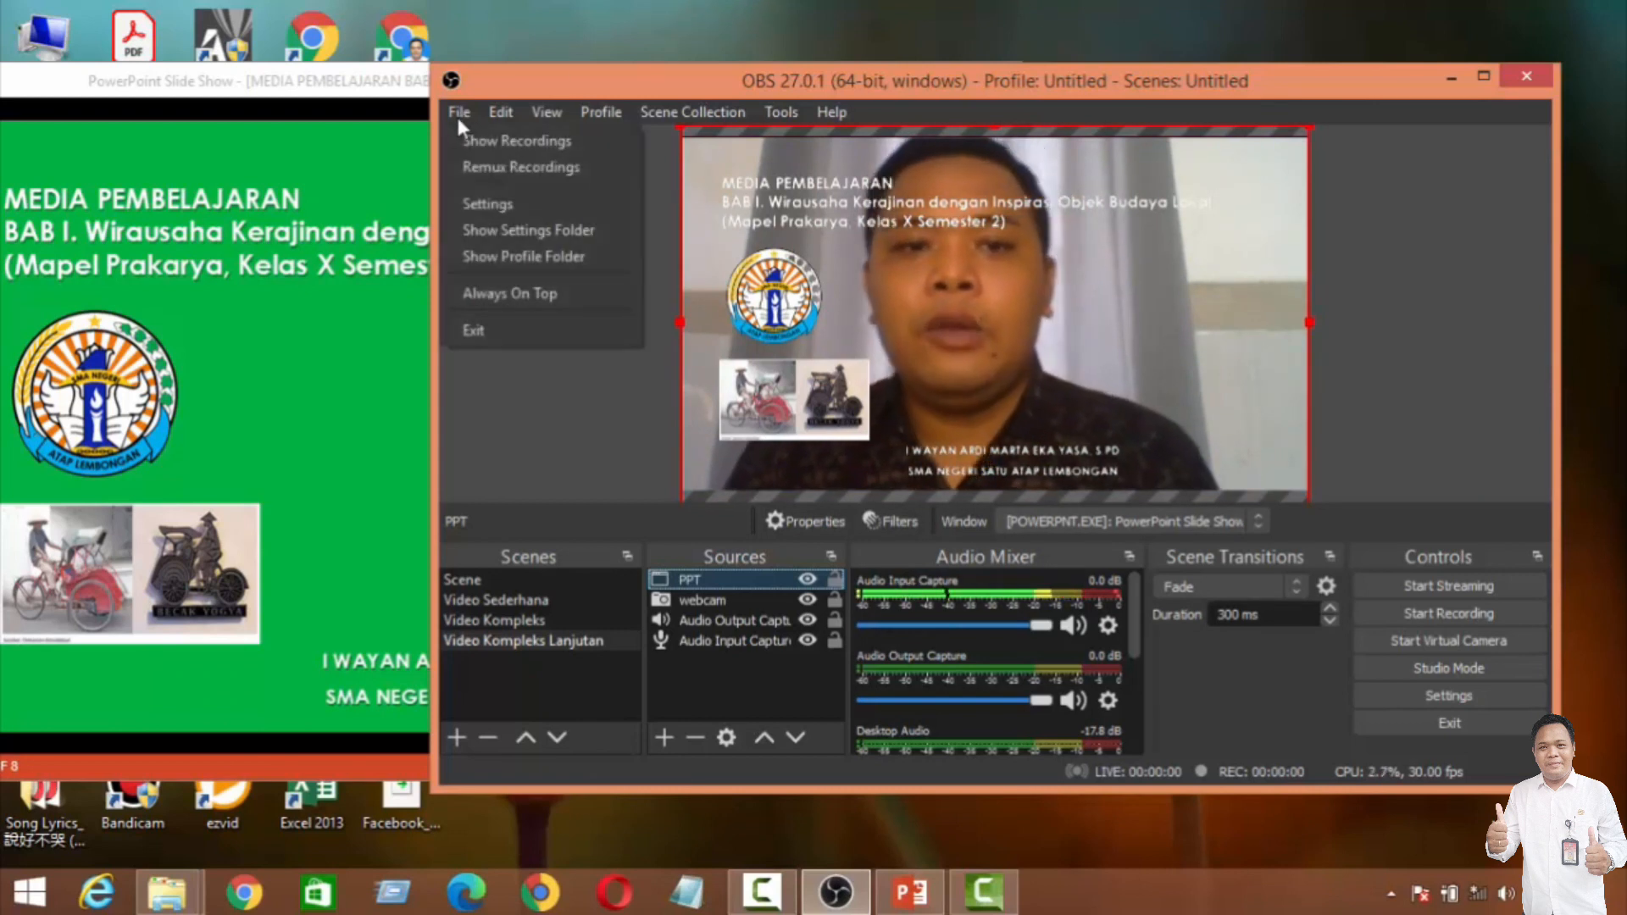
left_click(486, 203)
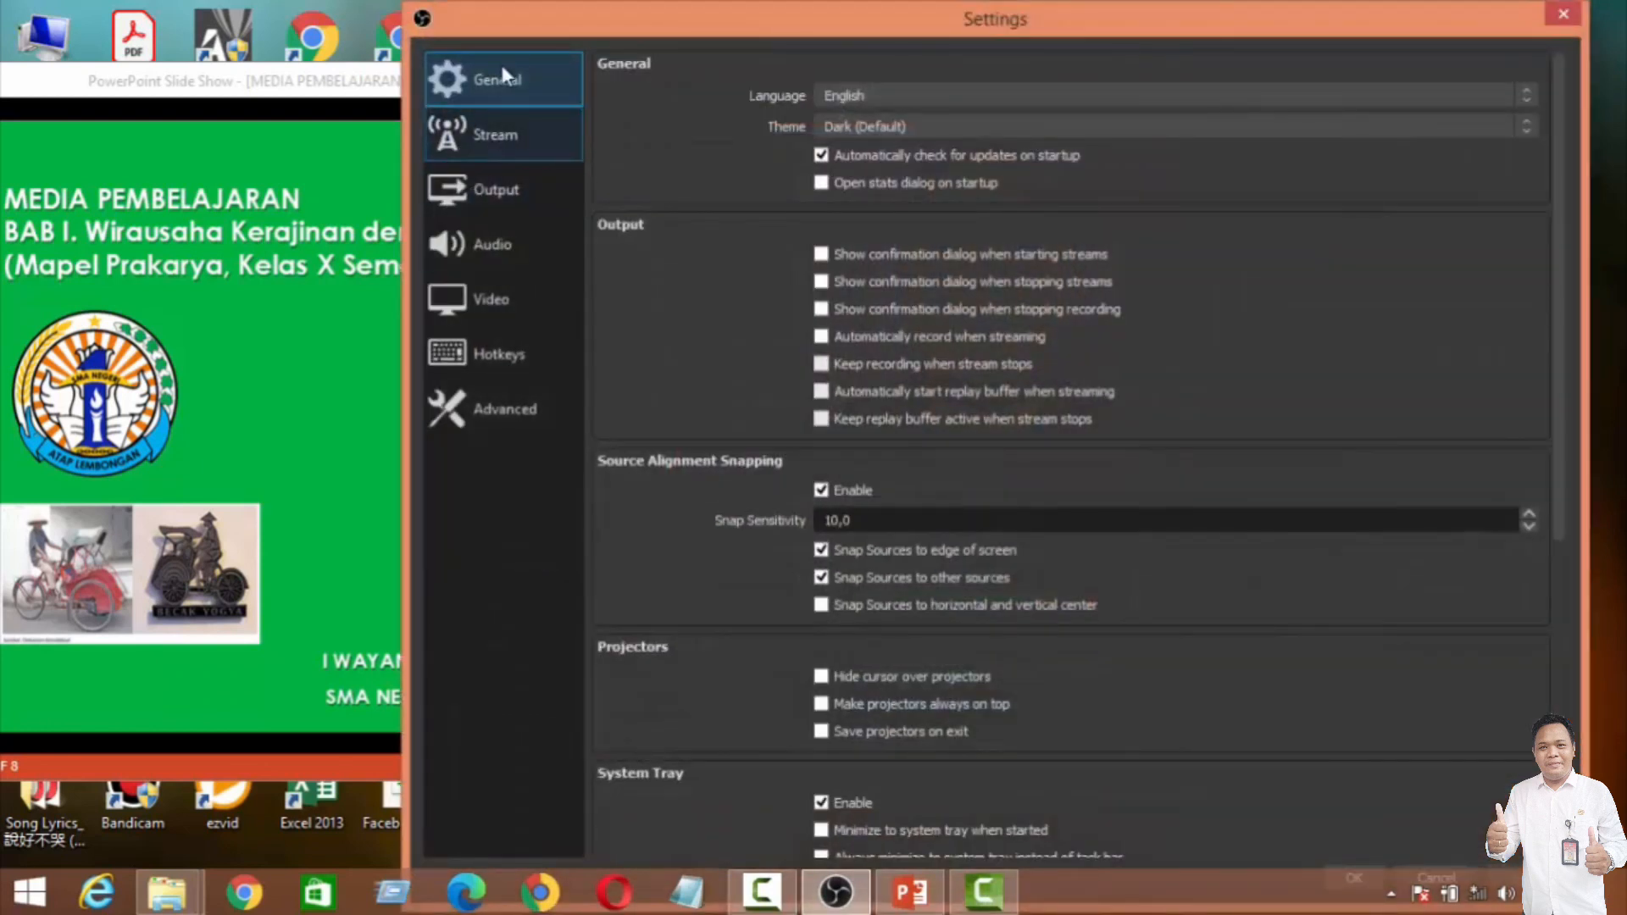
left_click_drag(692, 22, 619, 18)
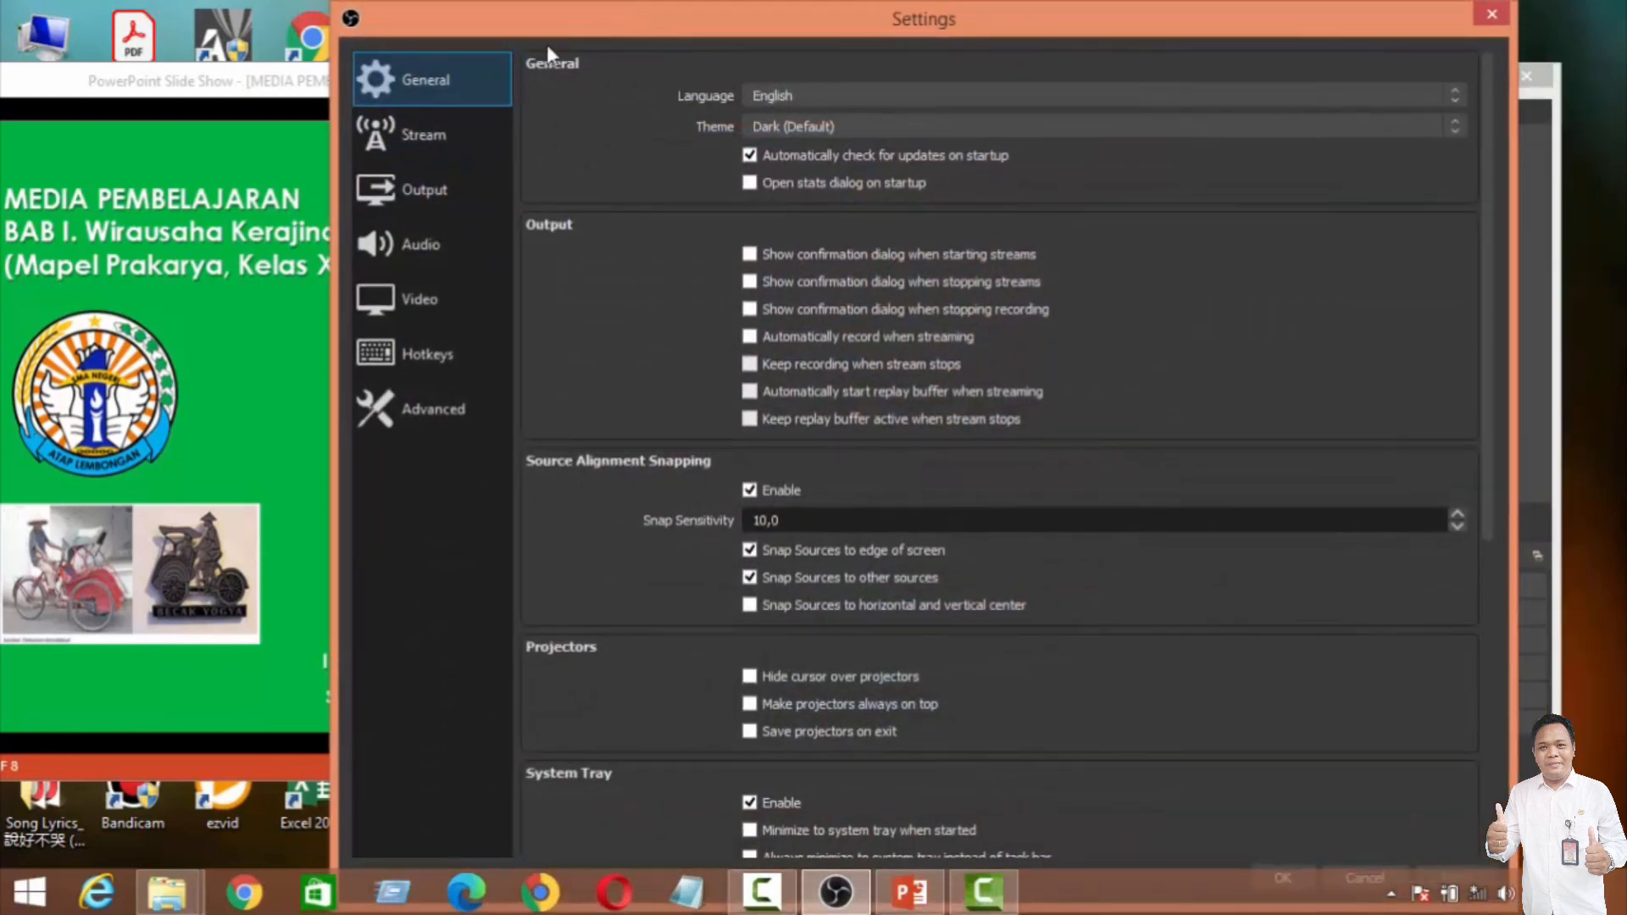
left_click(406, 356)
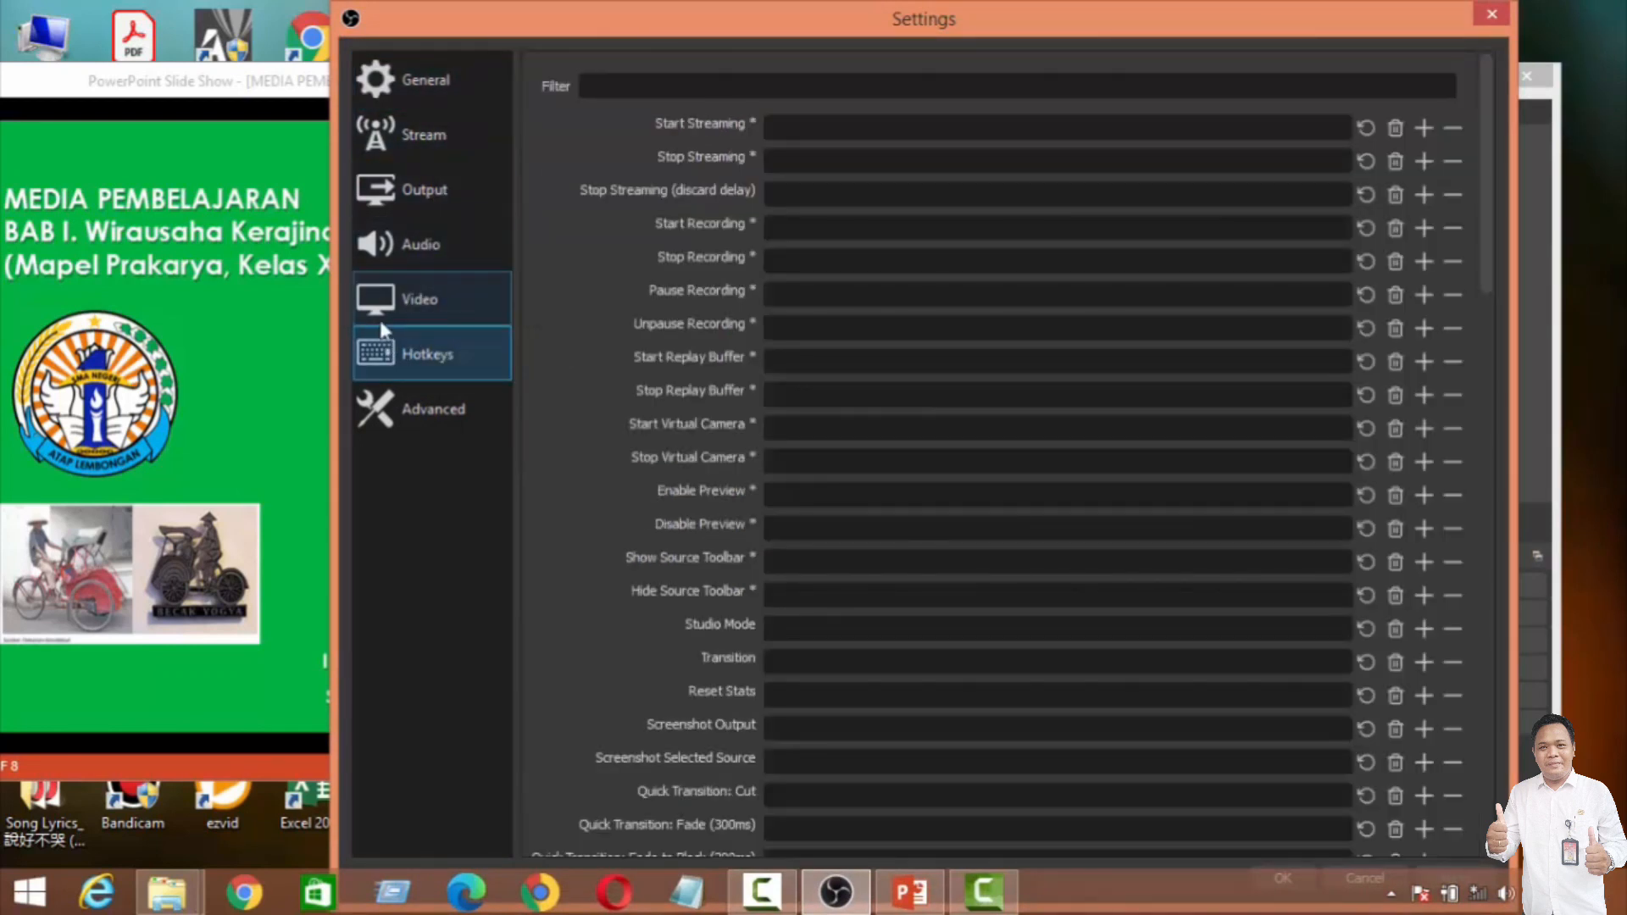
Step: Assign hotkey 1 to switching to the Video Sederhana scene
scroll(853, 288, "down", 4)
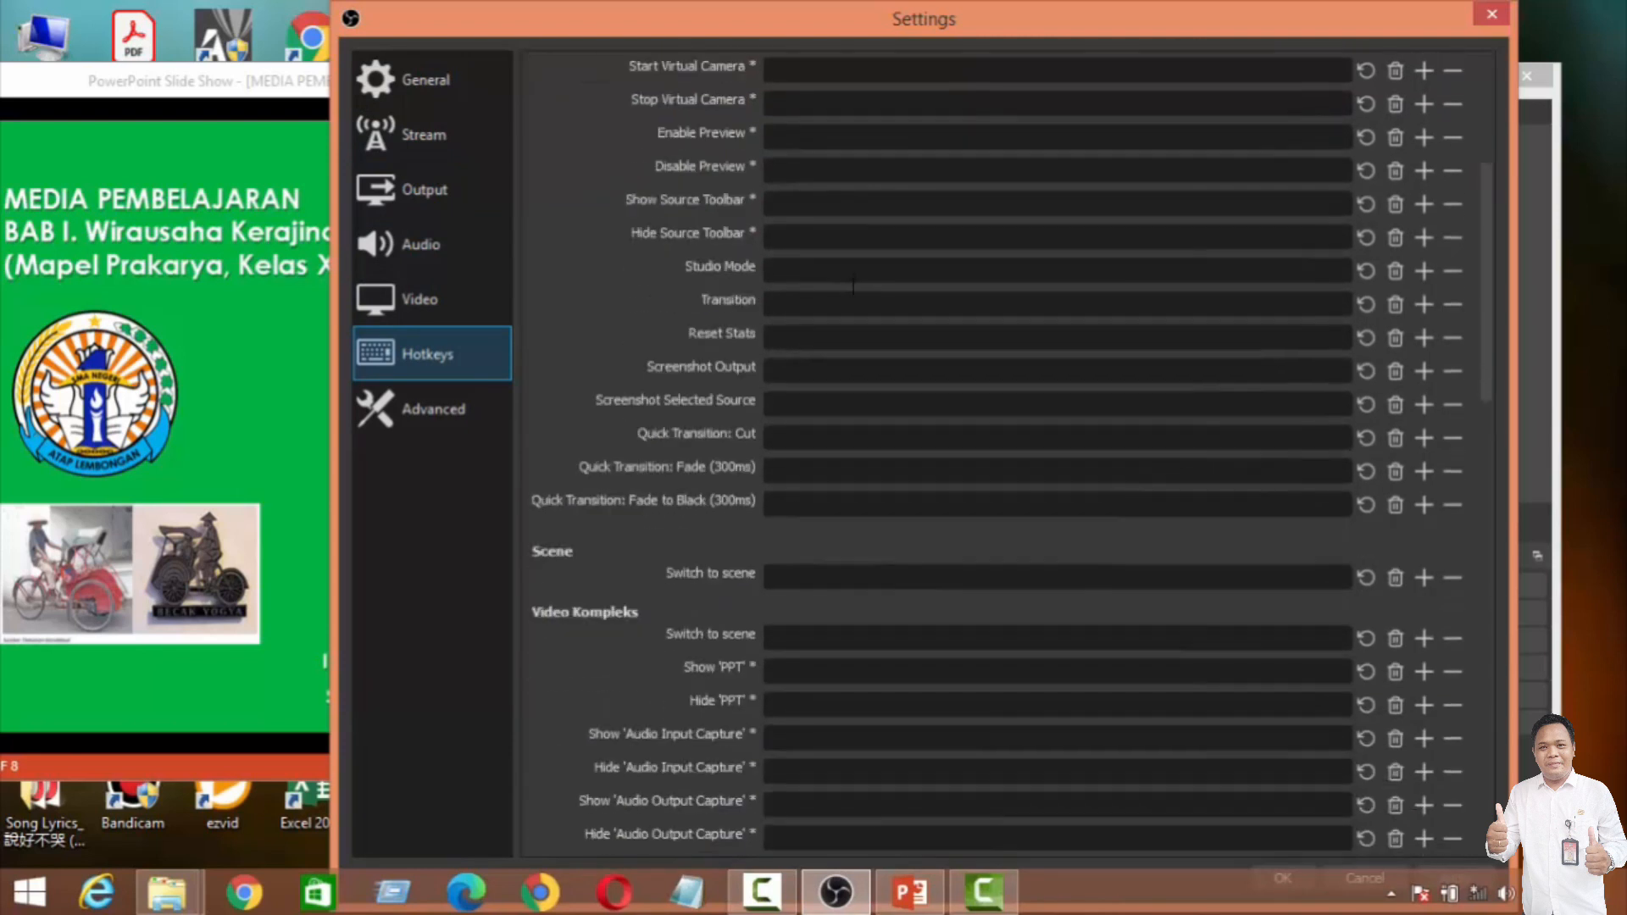
scroll(848, 283, "down", 3)
scroll(847, 283, "down", 2)
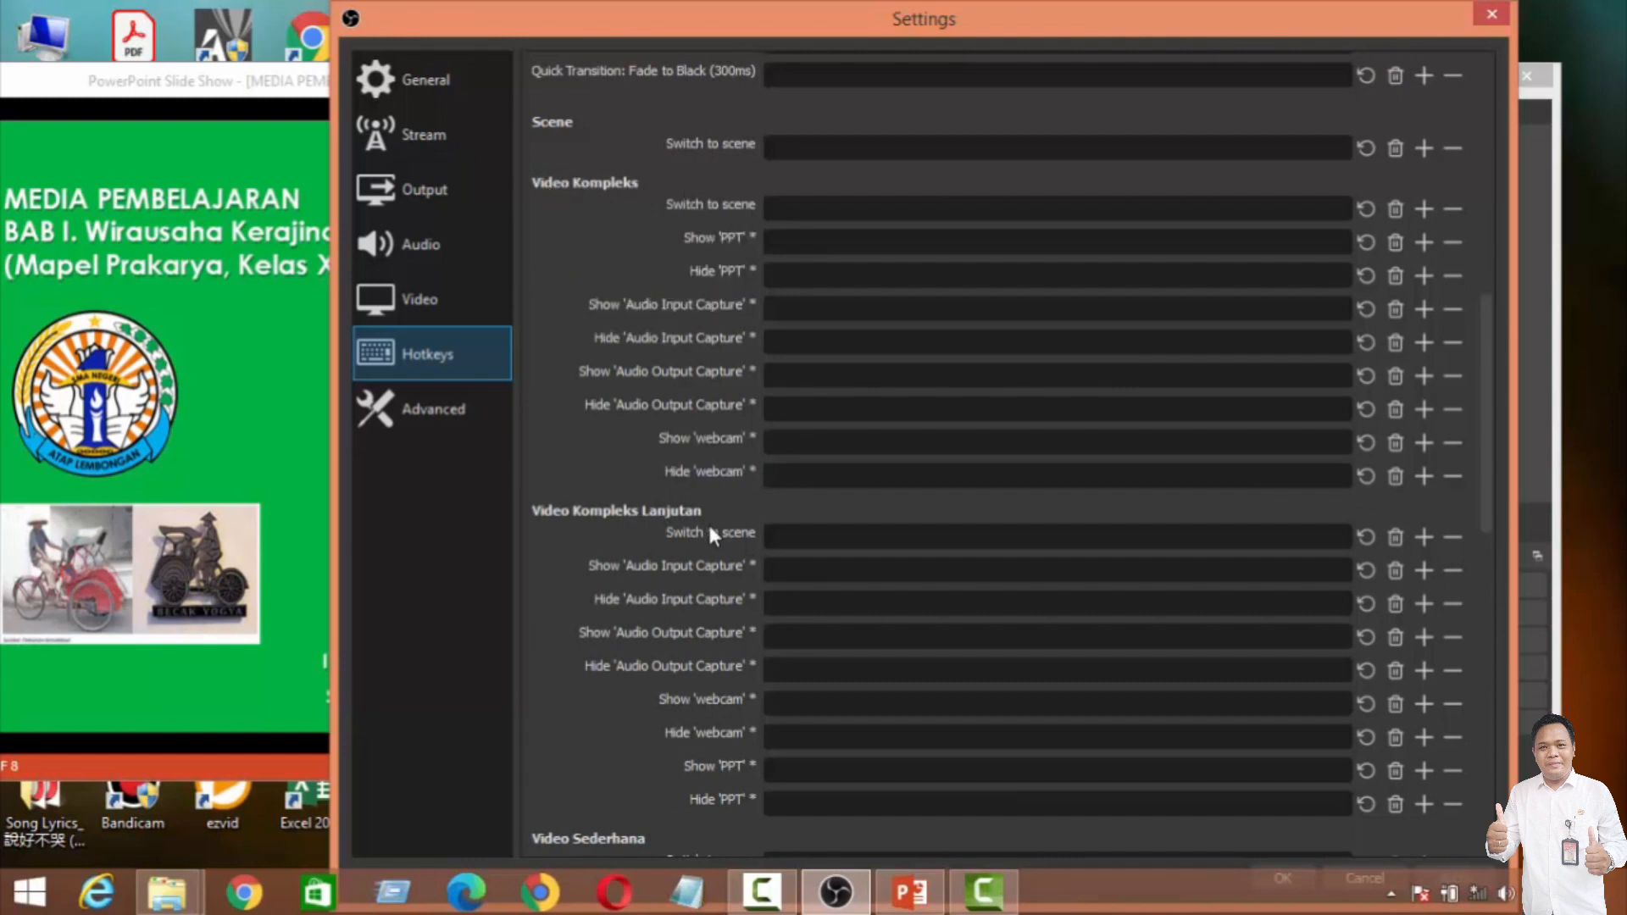
scroll(708, 521, "down", 1)
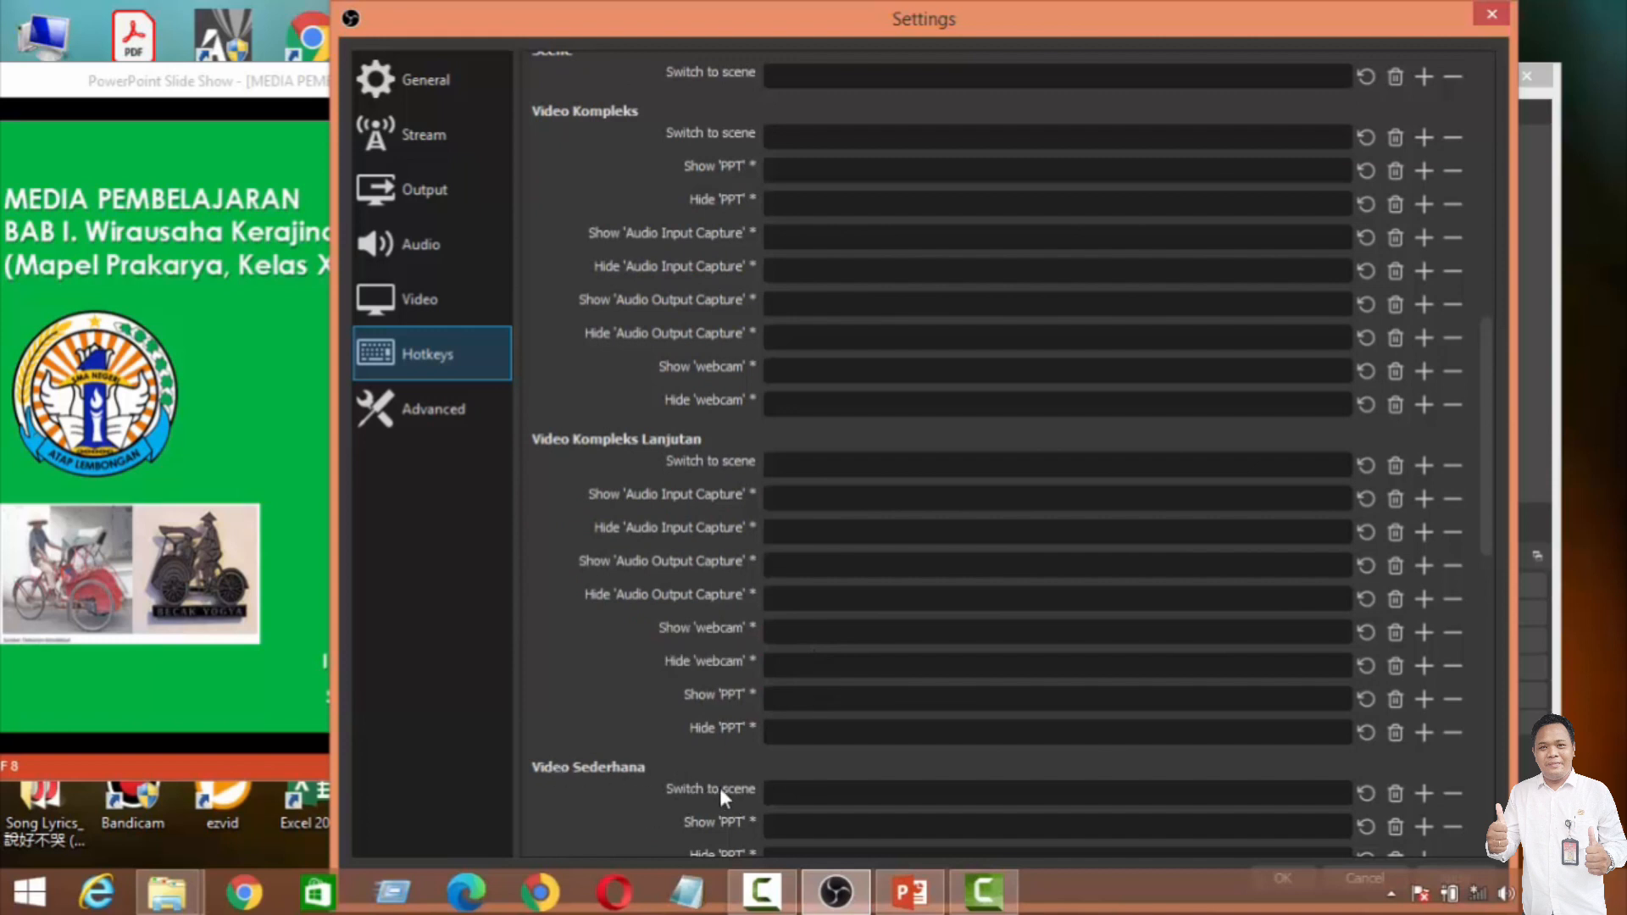
left_click(793, 791)
key("1")
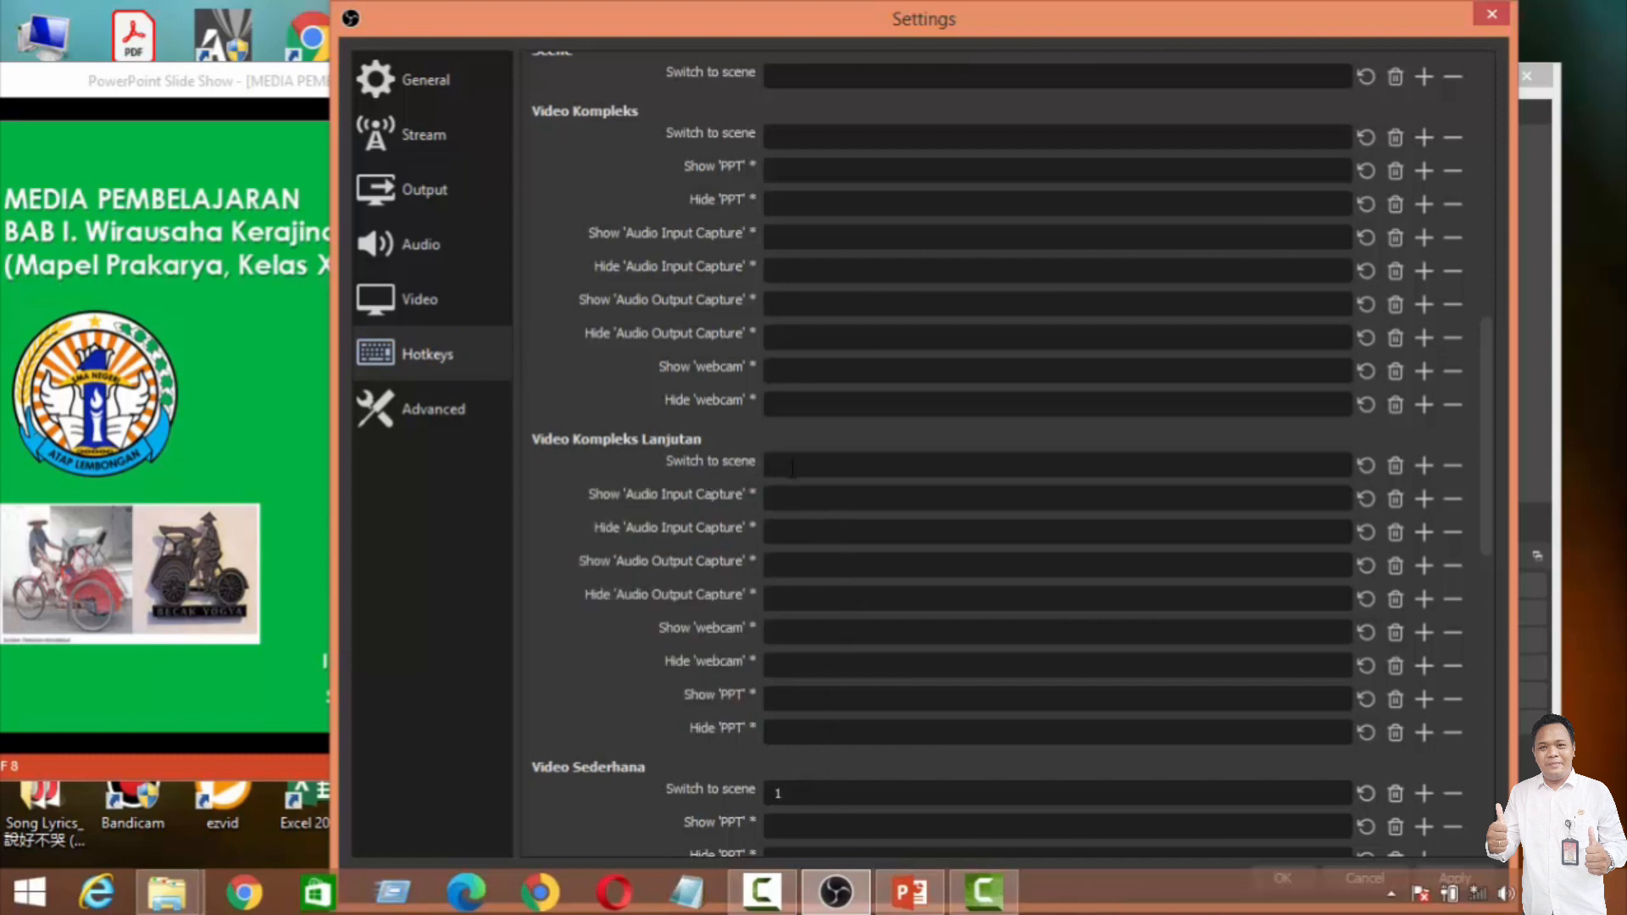
Step: Assign hotkey 3 for switching to the Video Kompleks Lanjutan scene and hotkey 2 for the Video Kompleks scene
scroll(793, 467, "up", 1)
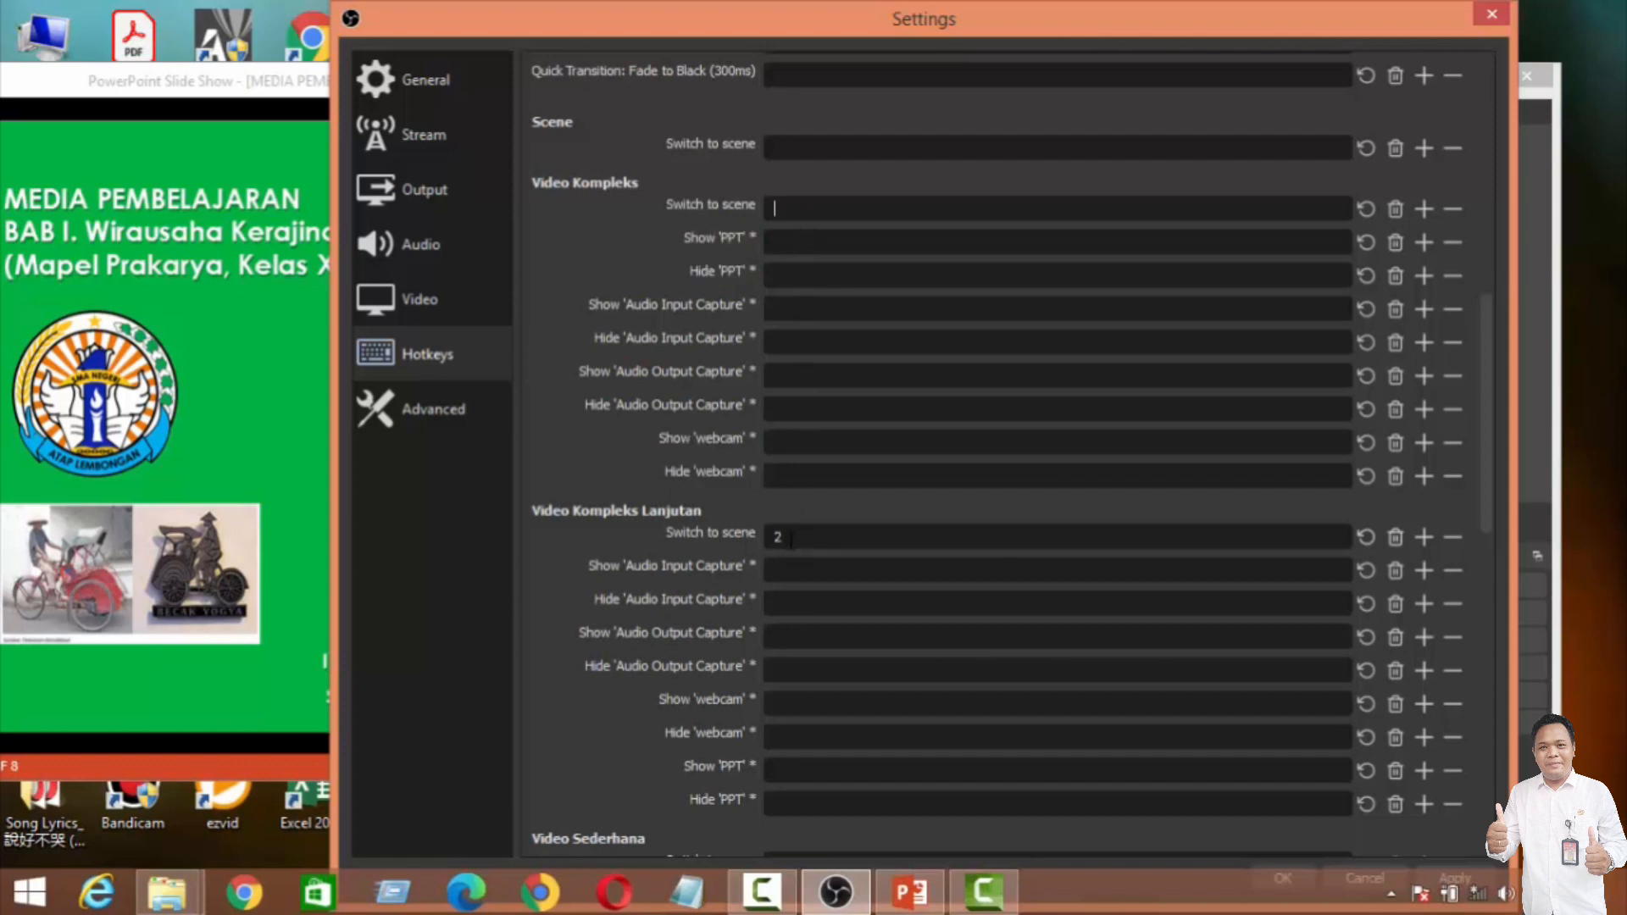
key("BackSpace")
left_click_drag(839, 538, 752, 536)
key("3")
left_click(798, 204)
key("2")
scroll(840, 279, "down", 3)
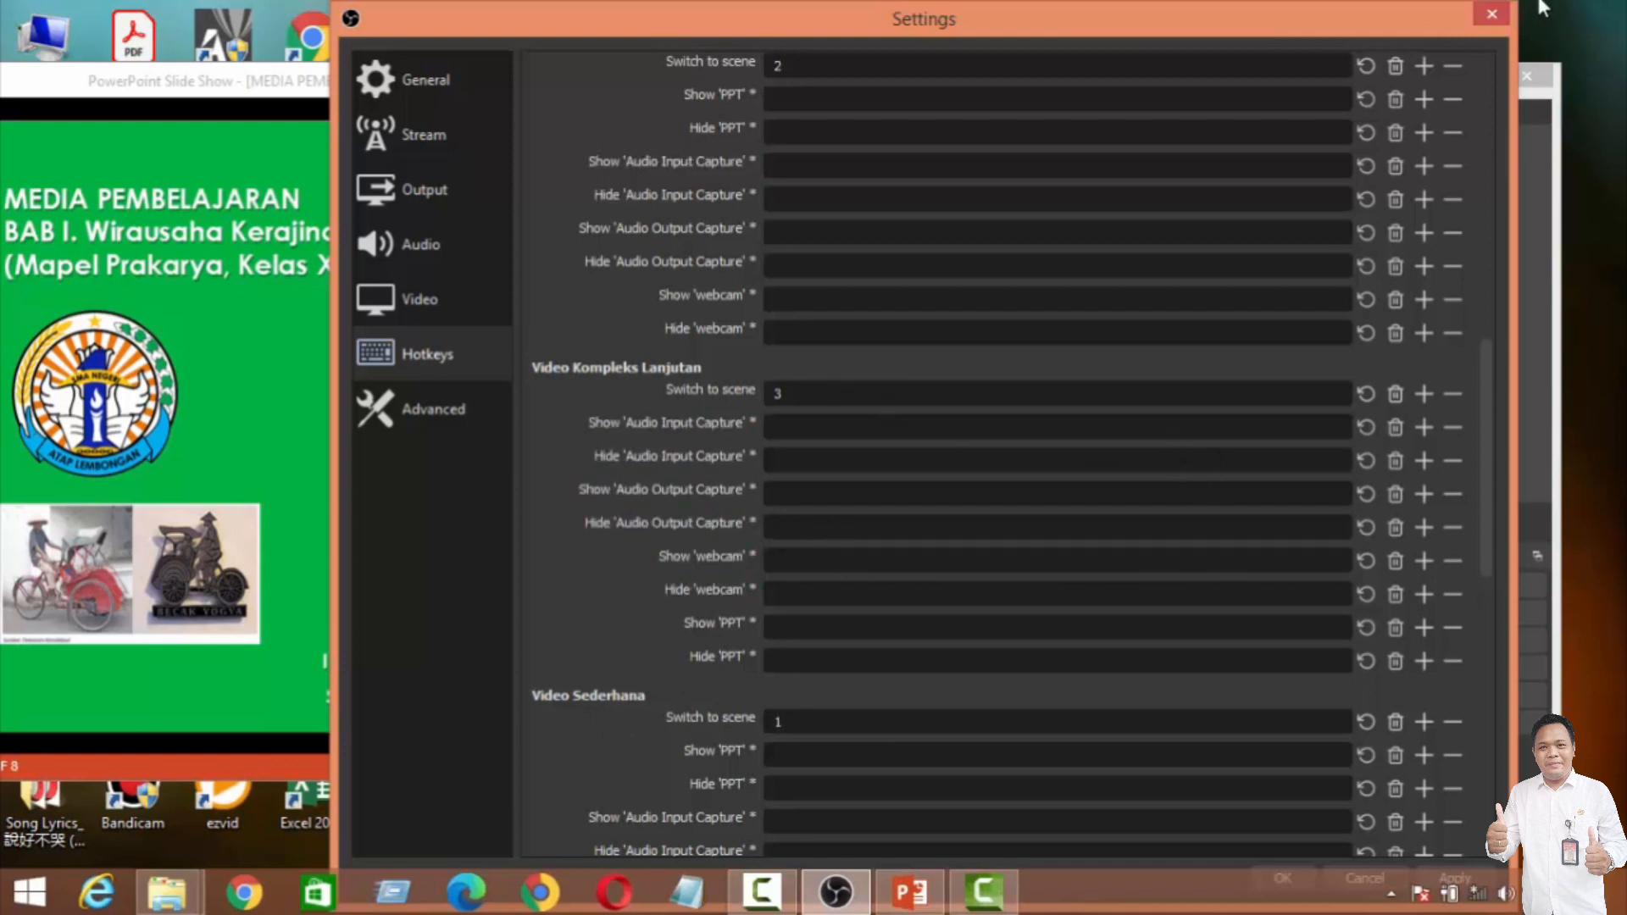
Step: Shrink and reposition the Settings window so its confirmation options are reachable, and save the hotkey settings
left_click_drag(1512, 3, 1356, 191)
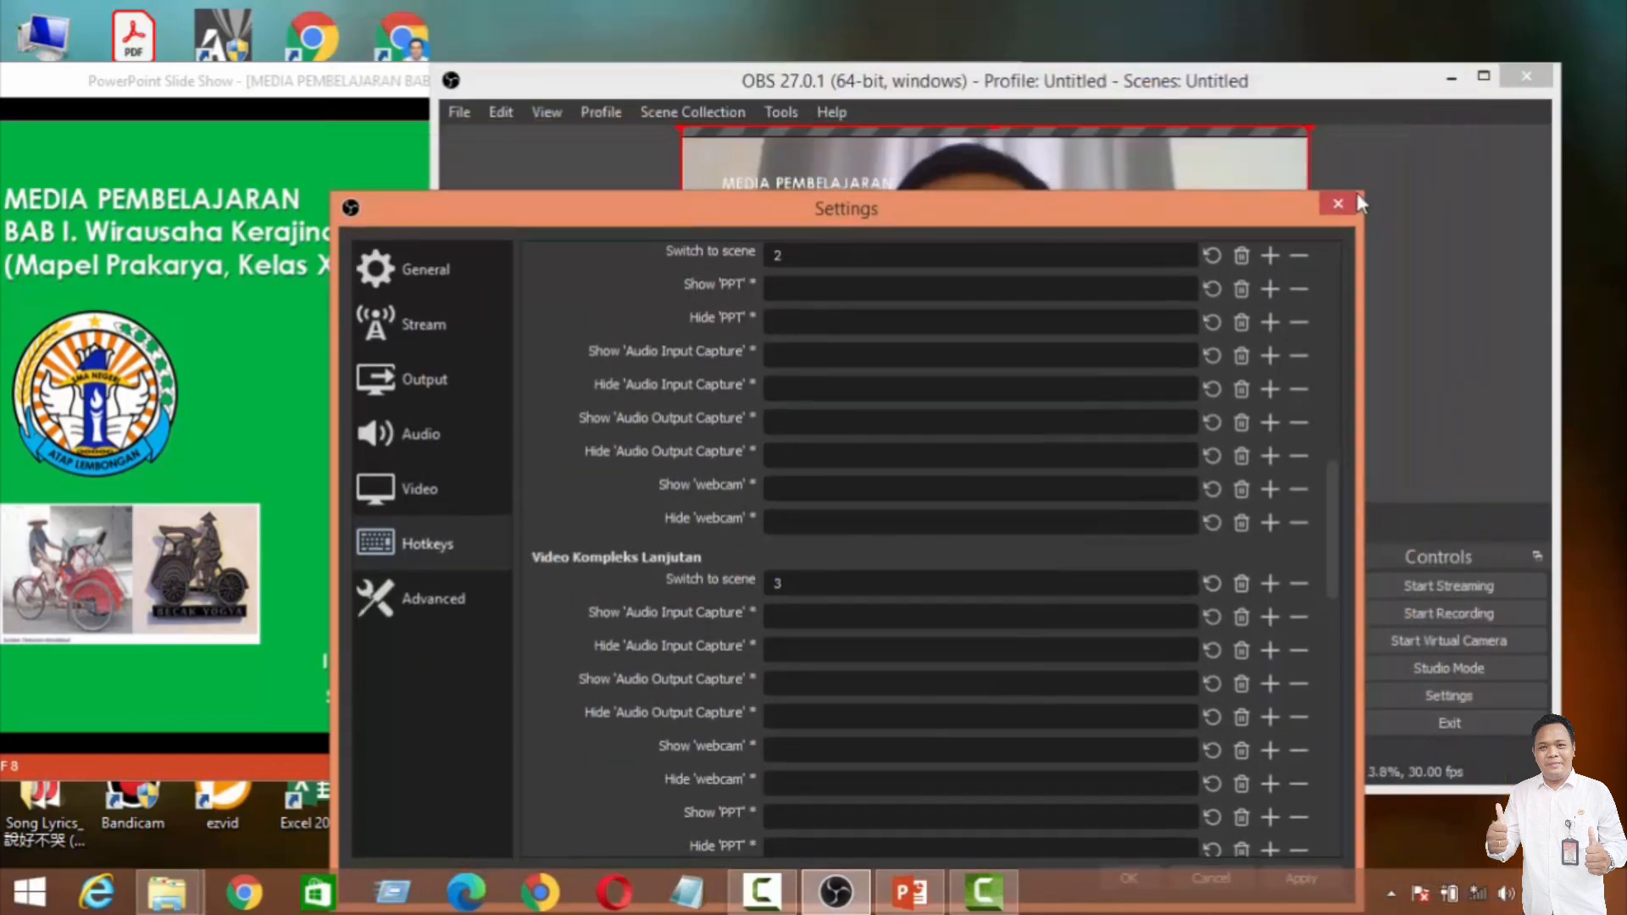
left_click_drag(1212, 216, 1226, 80)
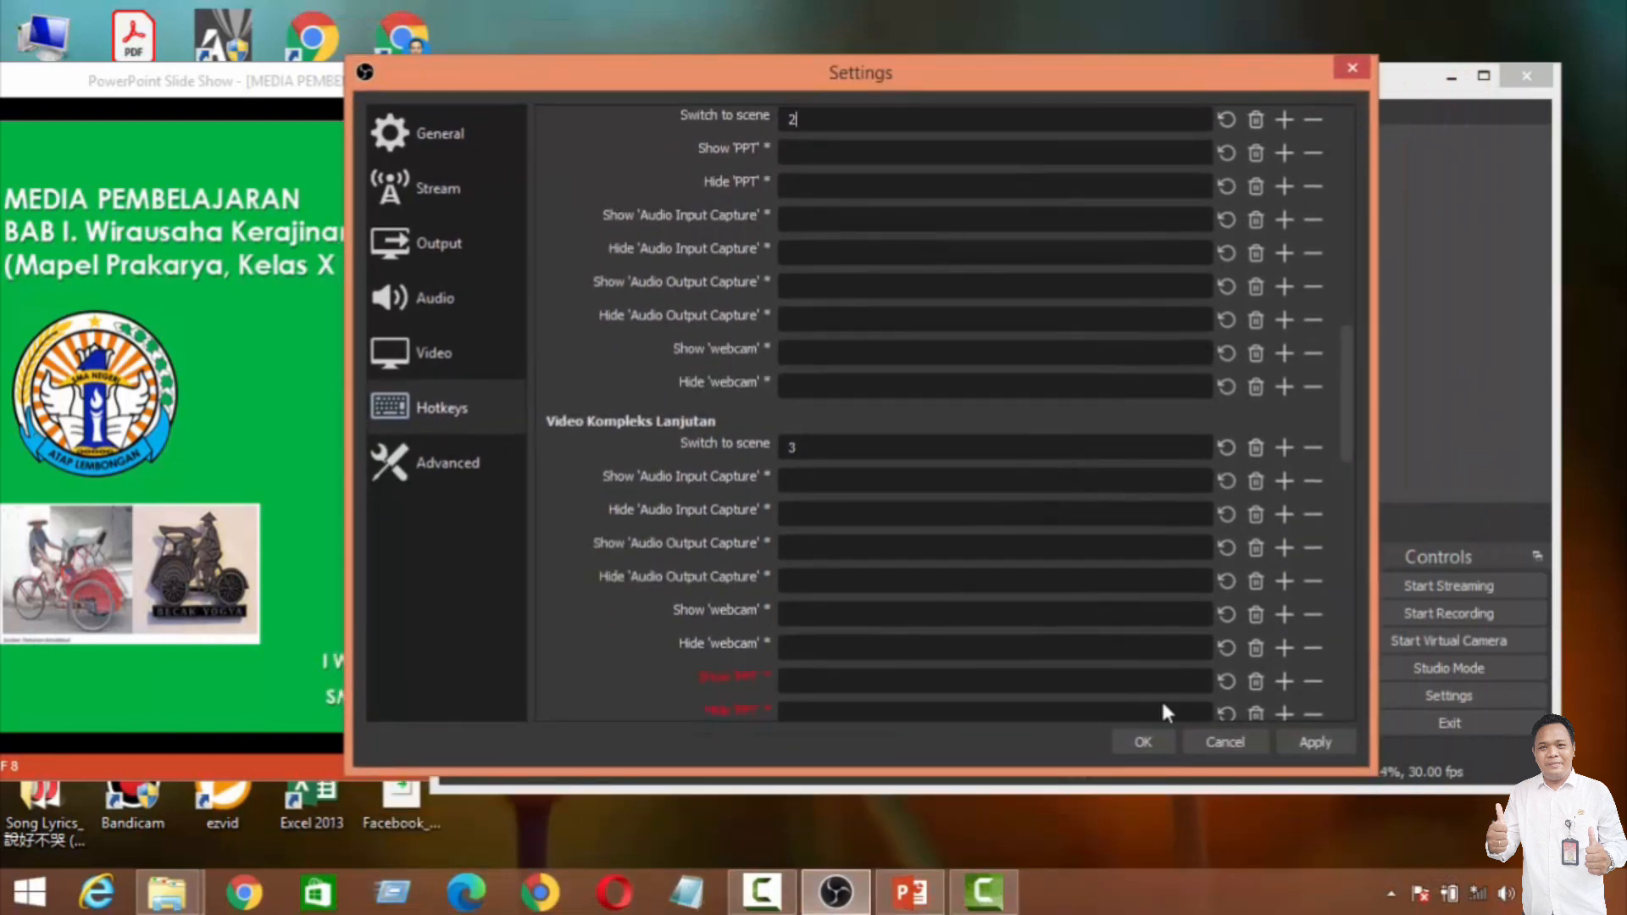
left_click(1141, 742)
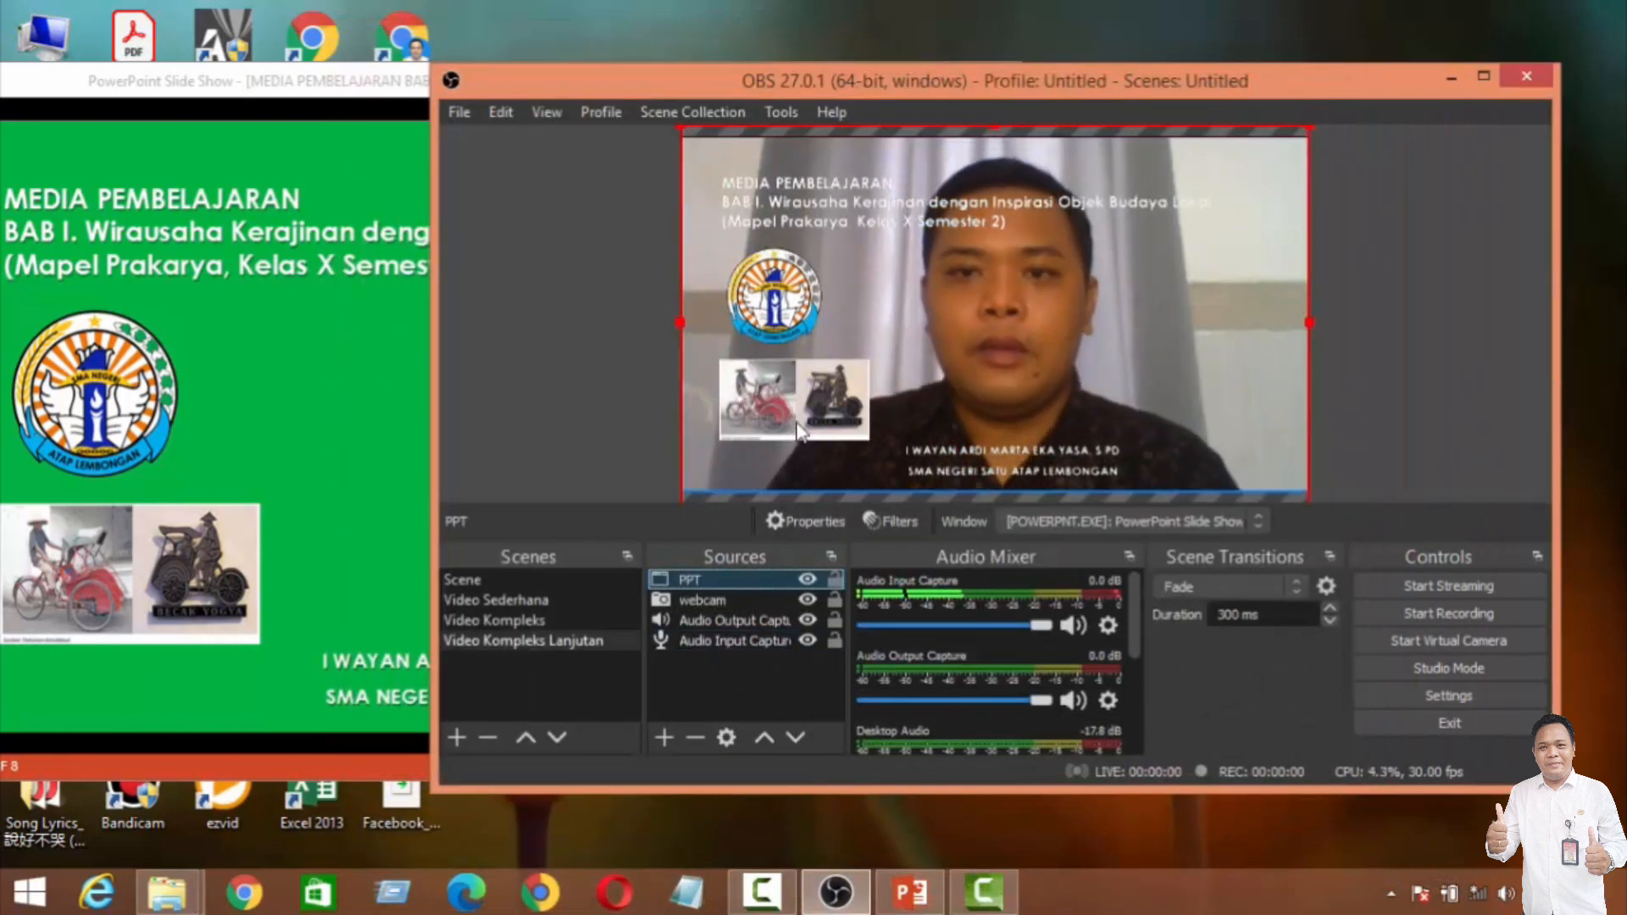
Step: Test the scene hotkeys by switching to Video Kompleks and finishing on Video Sederhana
key("2")
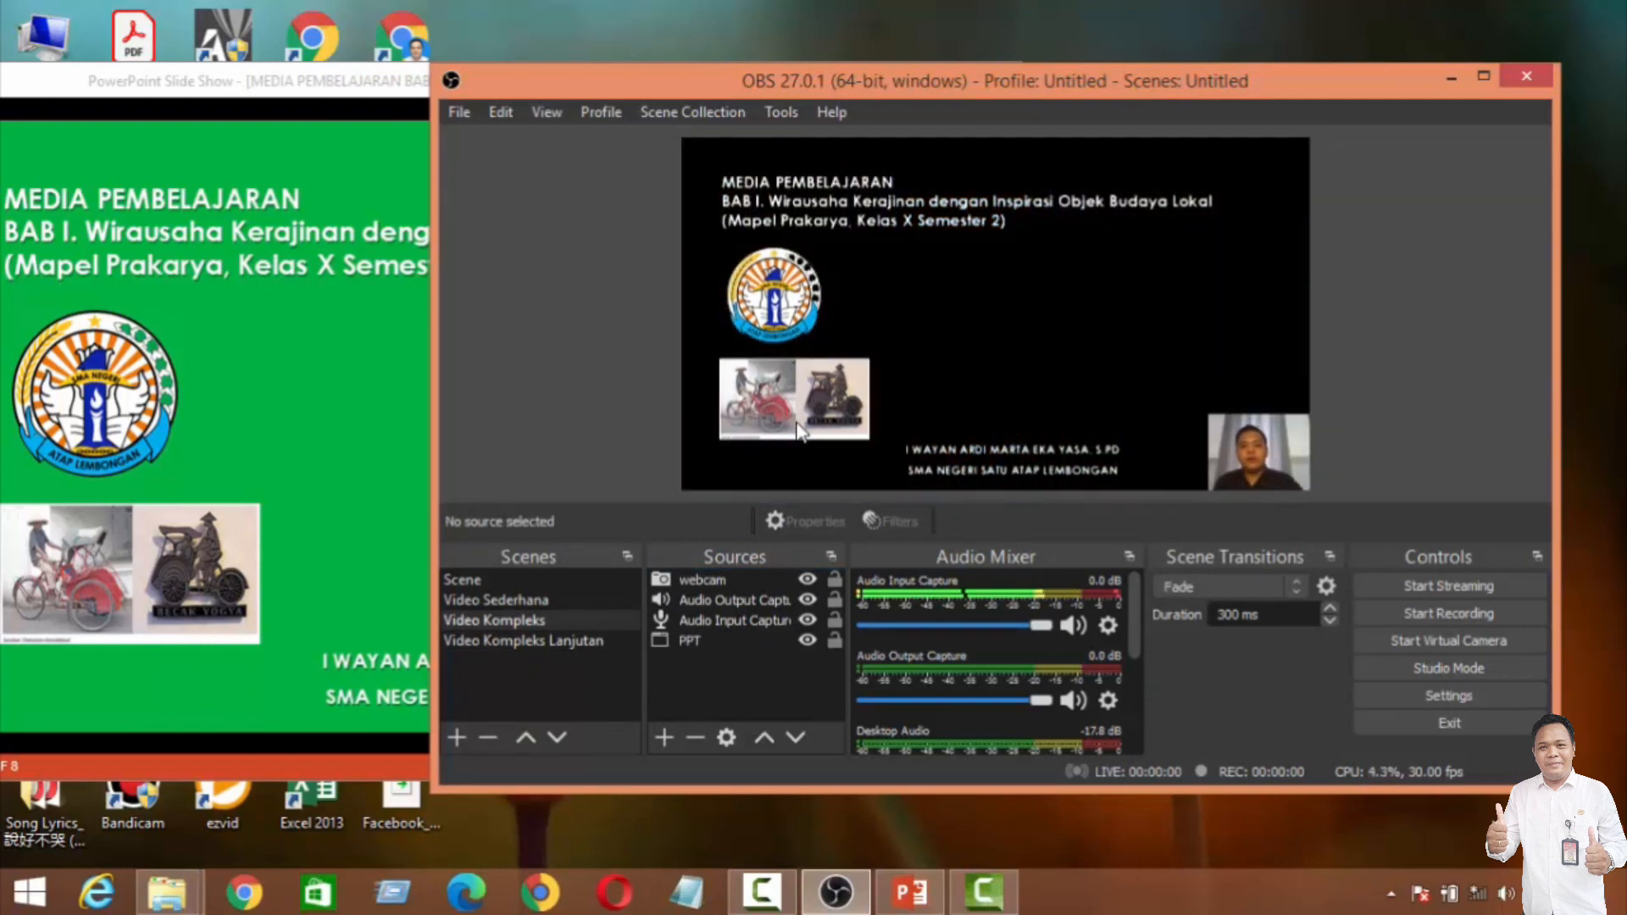
key("4")
key("1")
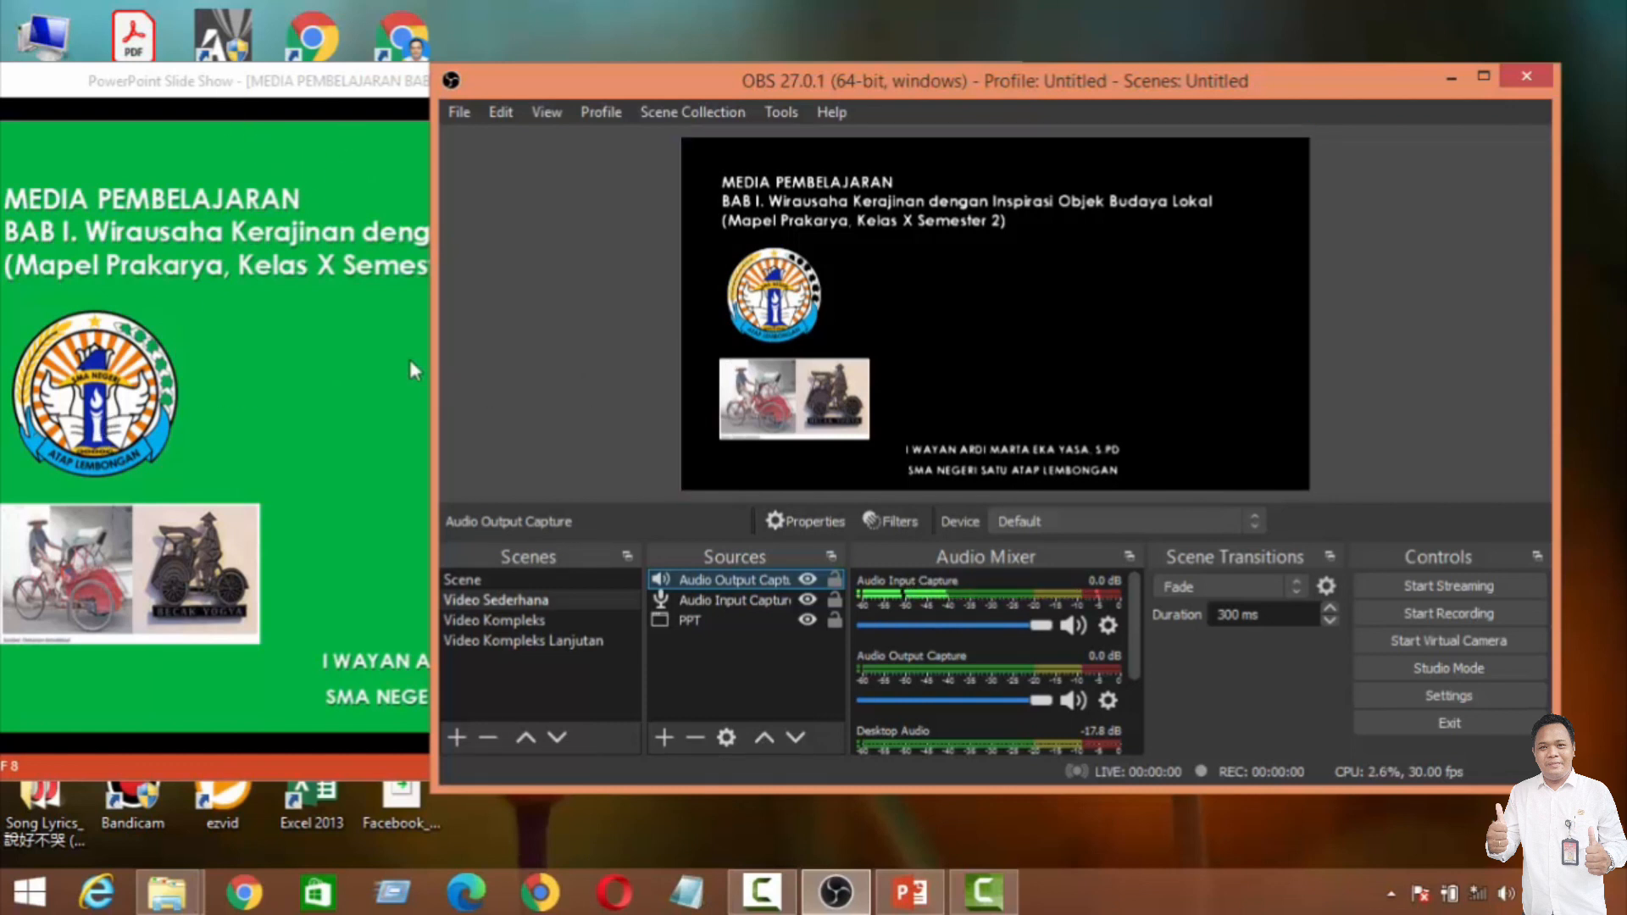
Step: Bring the PowerPoint slide show window forward and move it so its whole width is on the desktop
left_click(205, 84)
left_click_drag(205, 85, 290, 64)
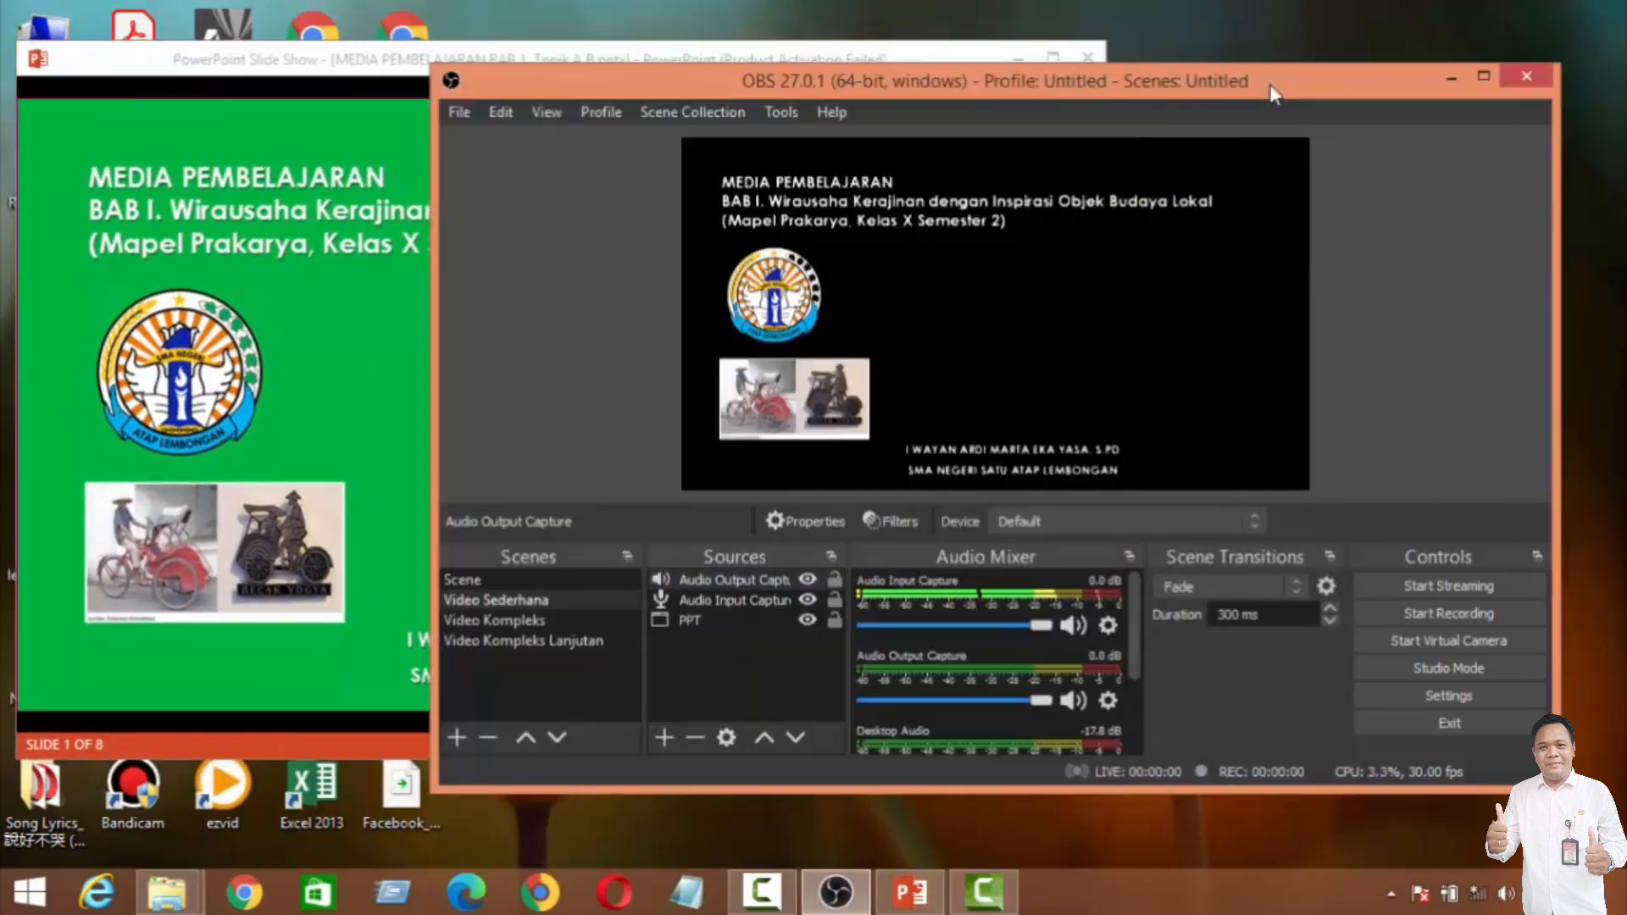
Step: Return to OBS, make Video Kompleks Lanjutan the active scene and start recording
left_click(1276, 93)
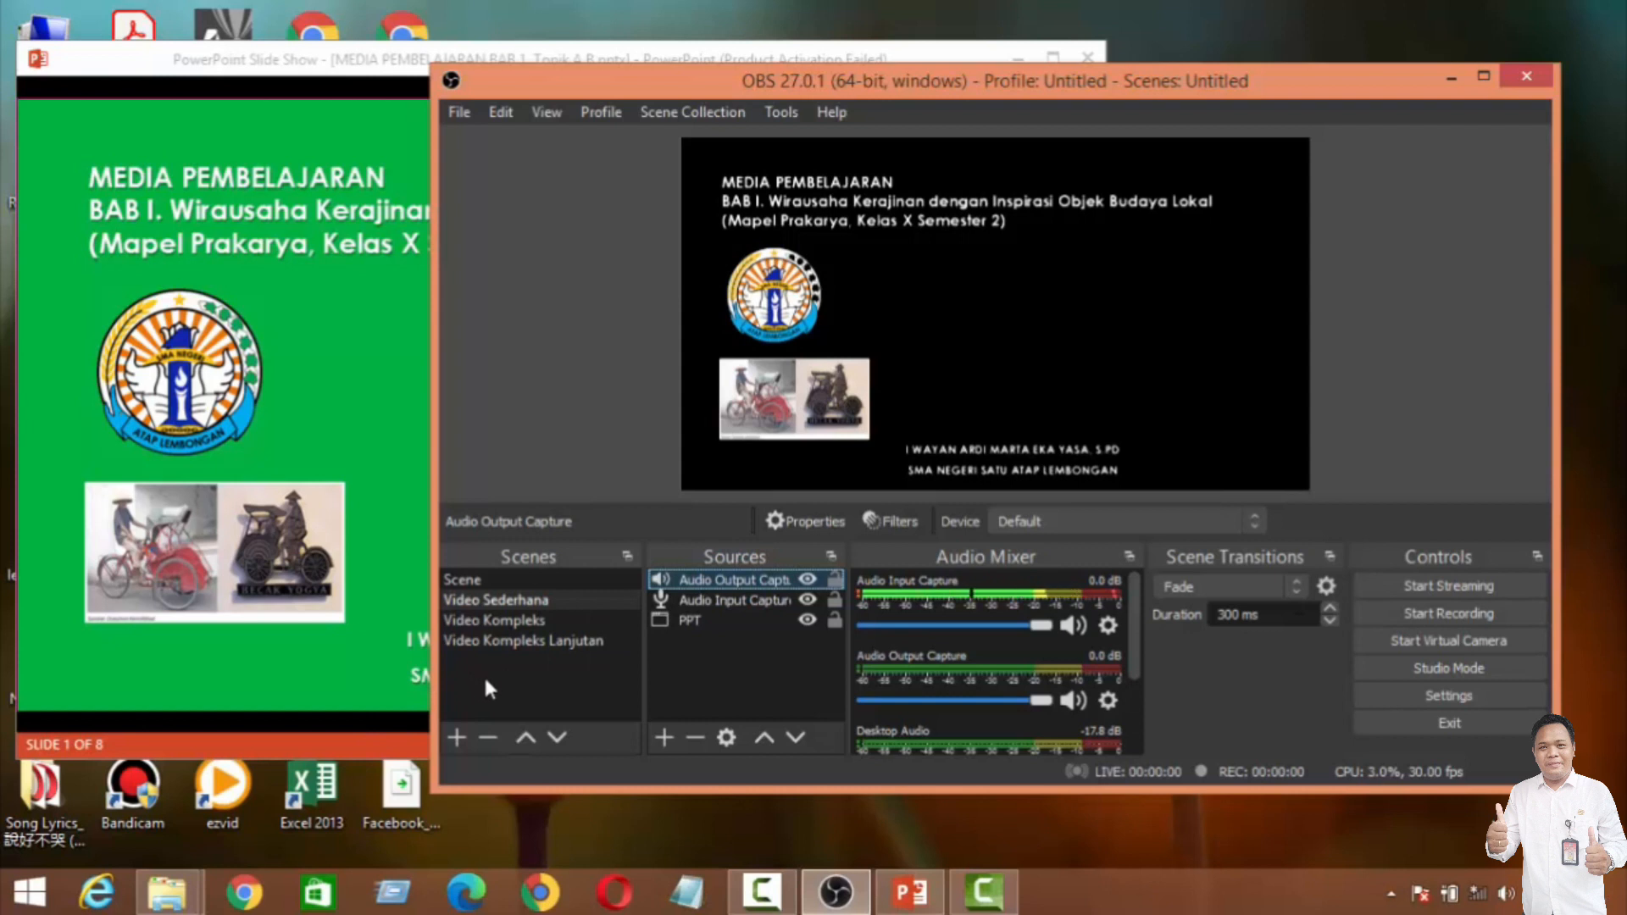
left_click(488, 642)
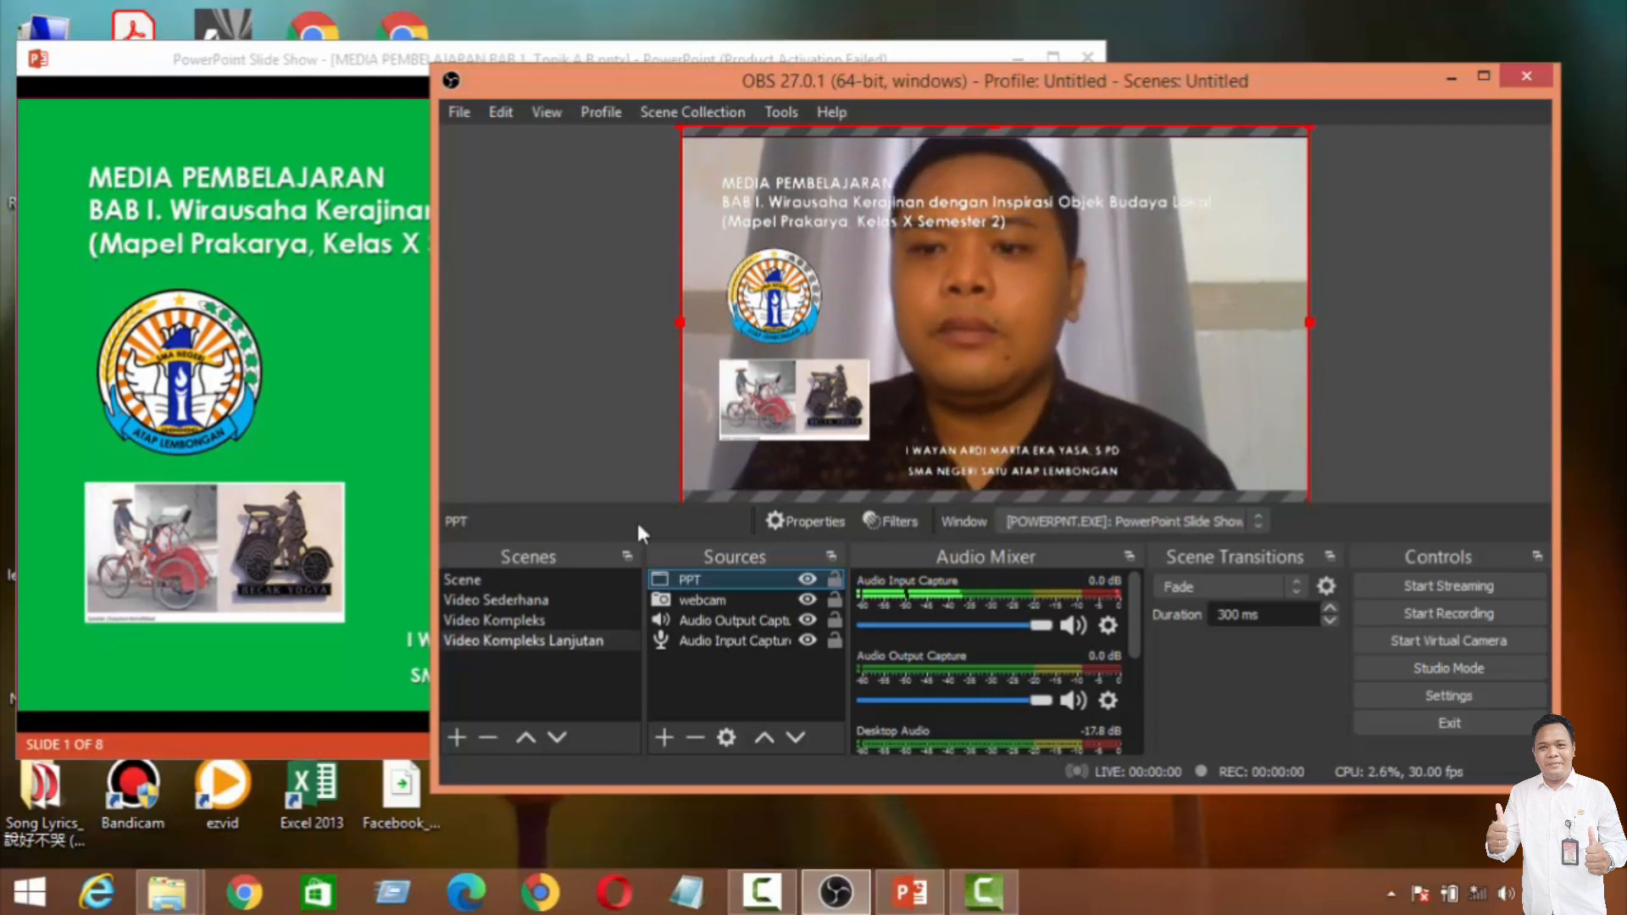
left_click(1407, 612)
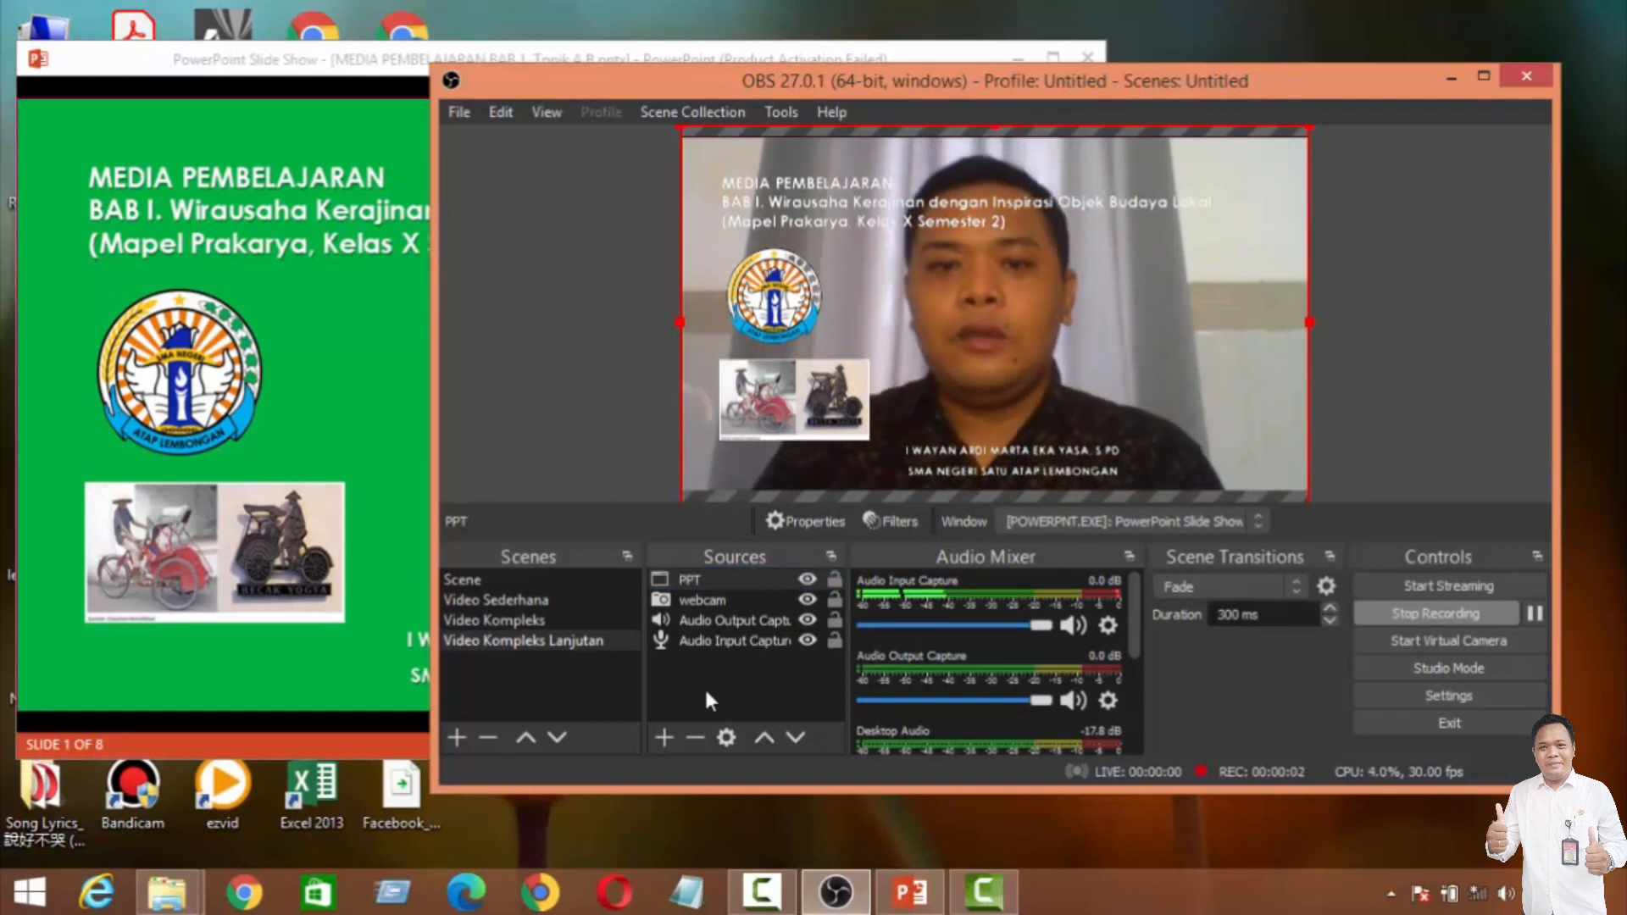
Step: Switch the running recording to the Video Sederhana scene, advance the PowerPoint slide show to slide 2 and return to OBS
key("1")
left_click(355, 744)
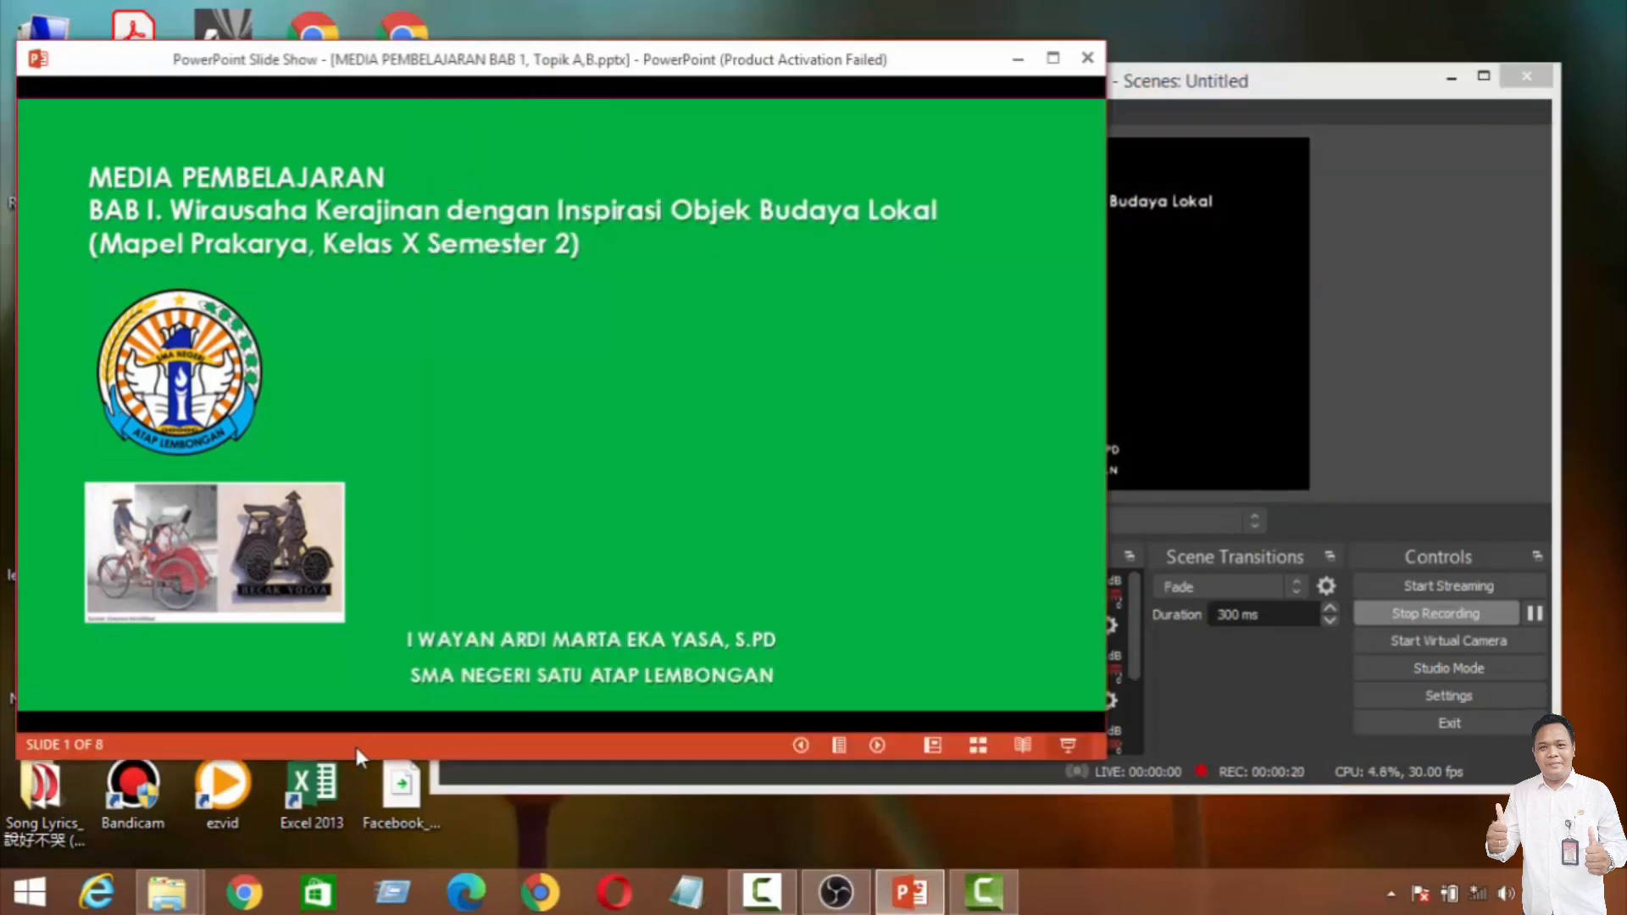
left_click(877, 744)
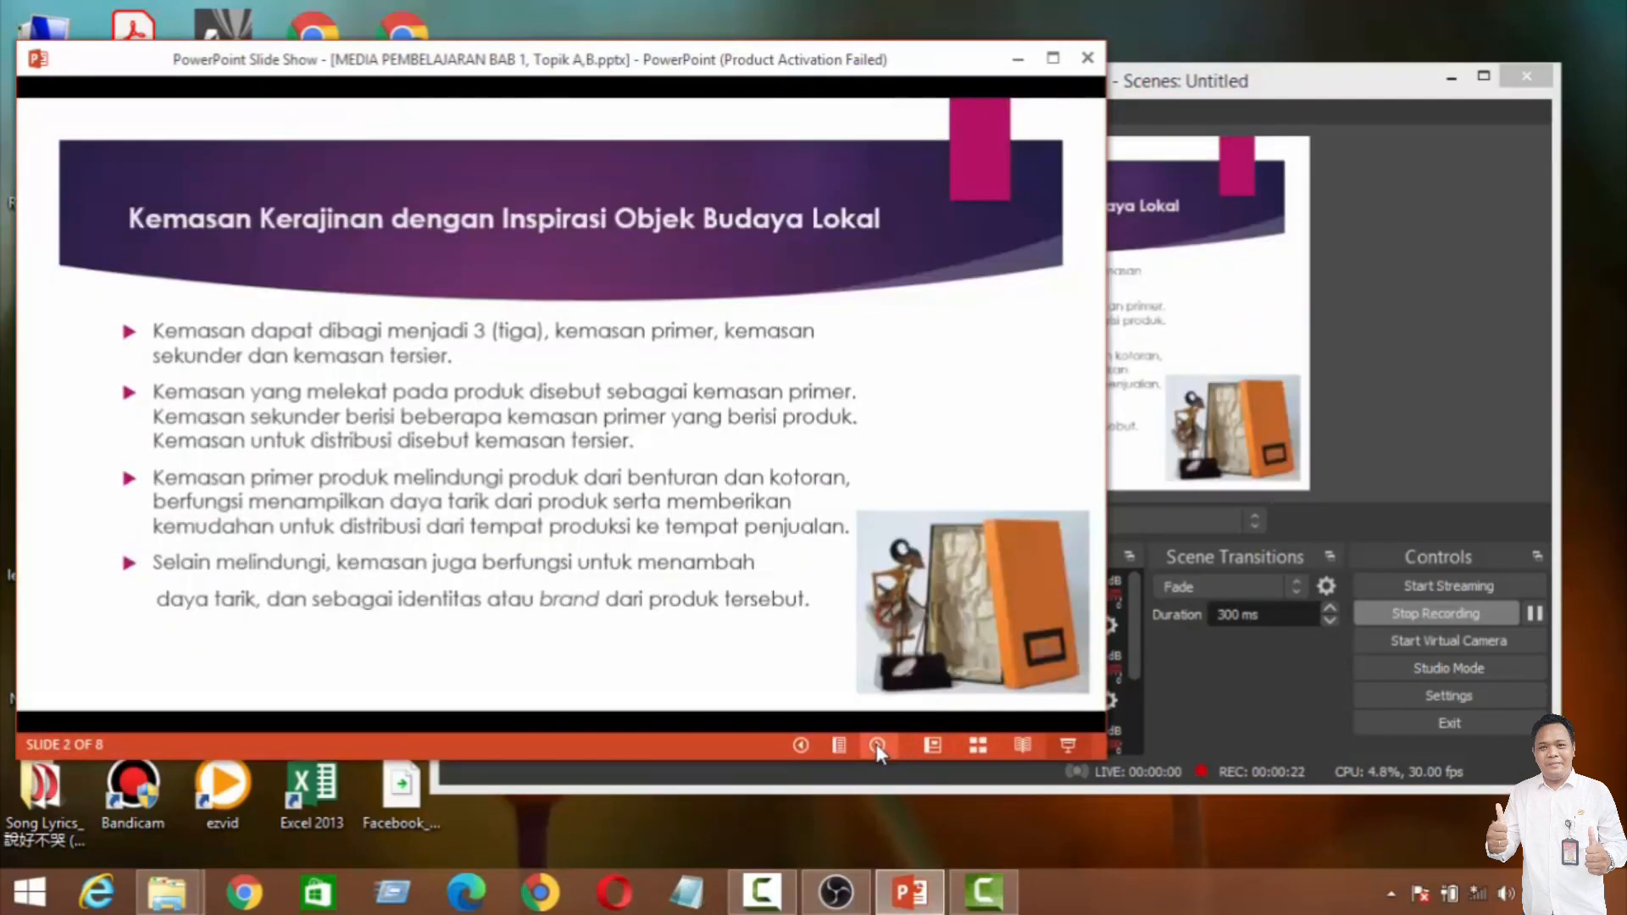
left_click(1363, 91)
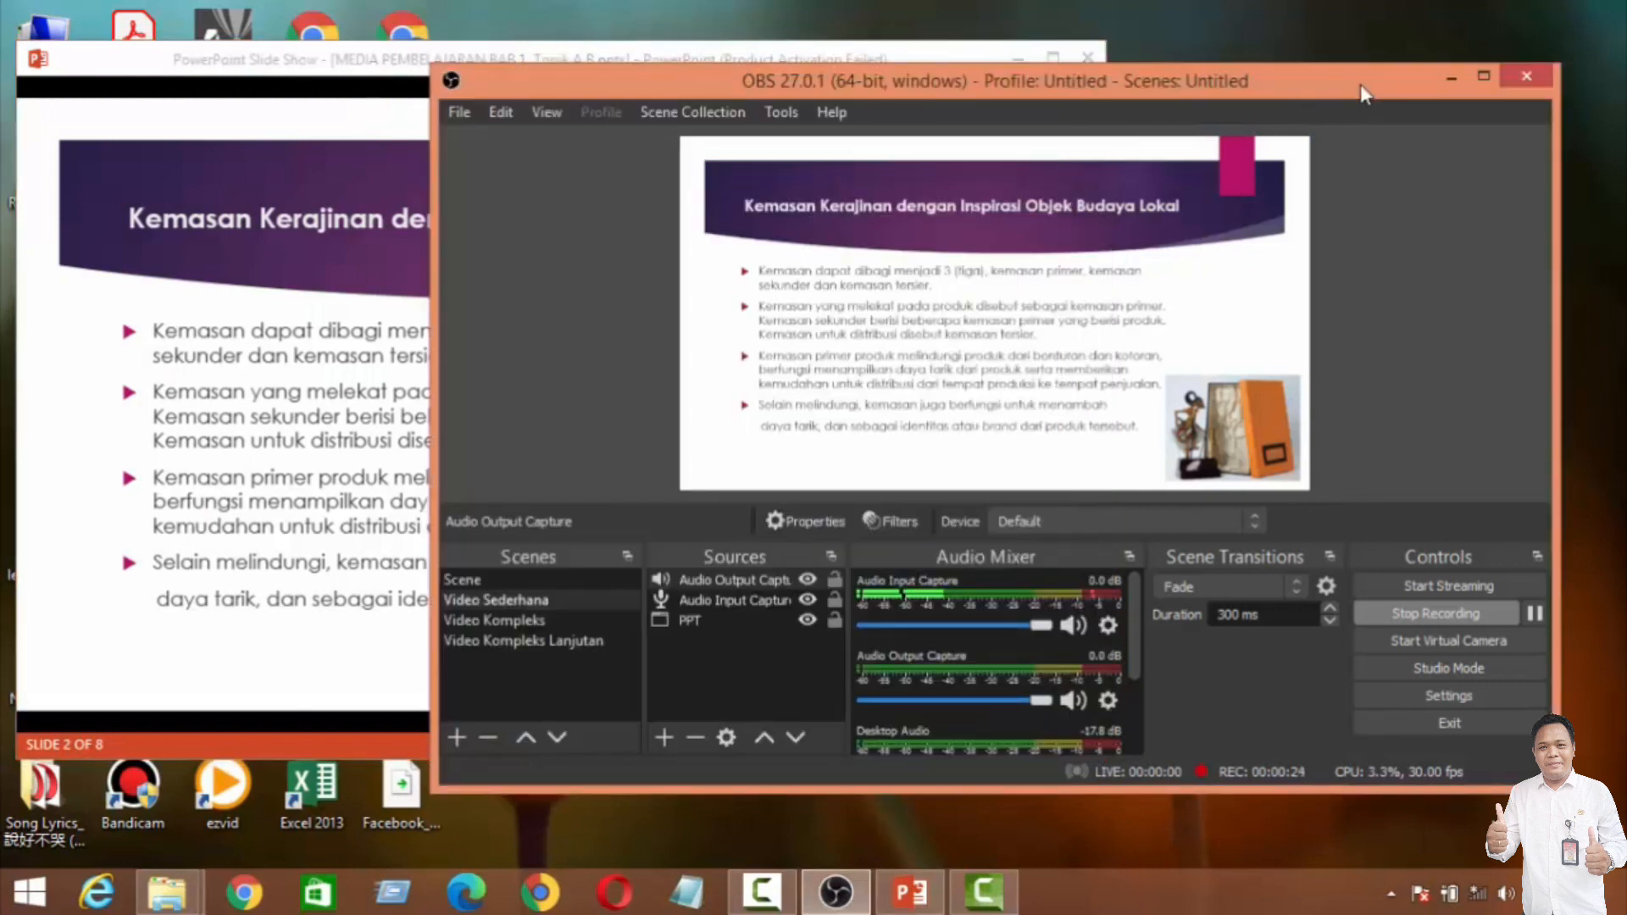